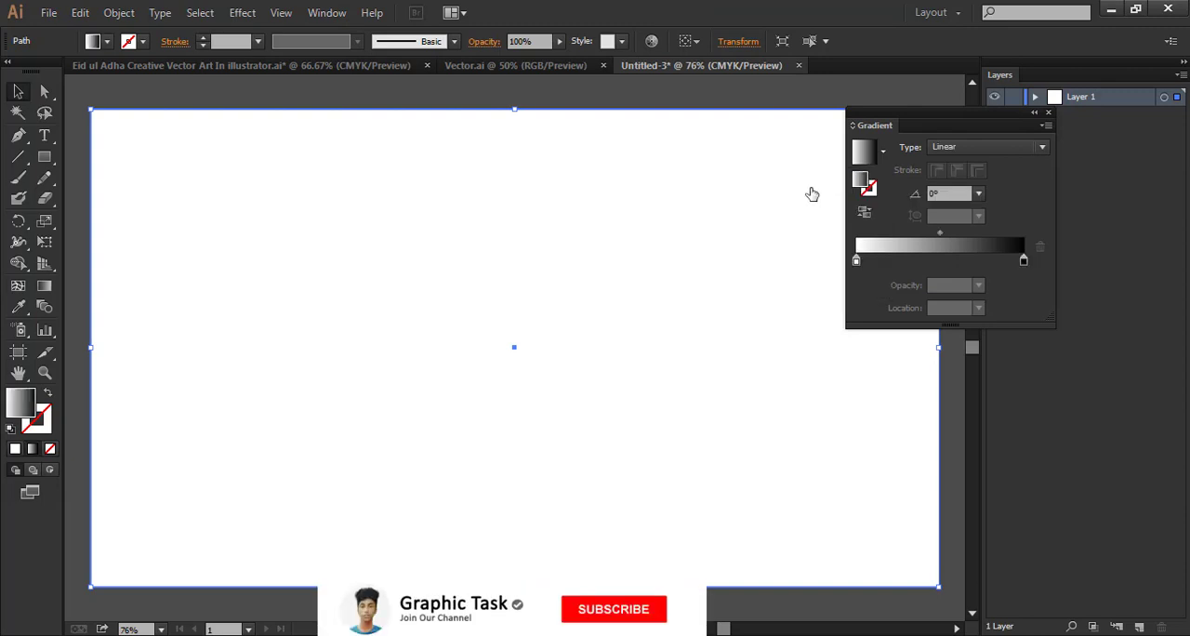
# Apply a linear gradient to the background rectangle and set its first stop to light blue, C 27, M 0, Y 0.39, K 0
pyautogui.click(856, 263)
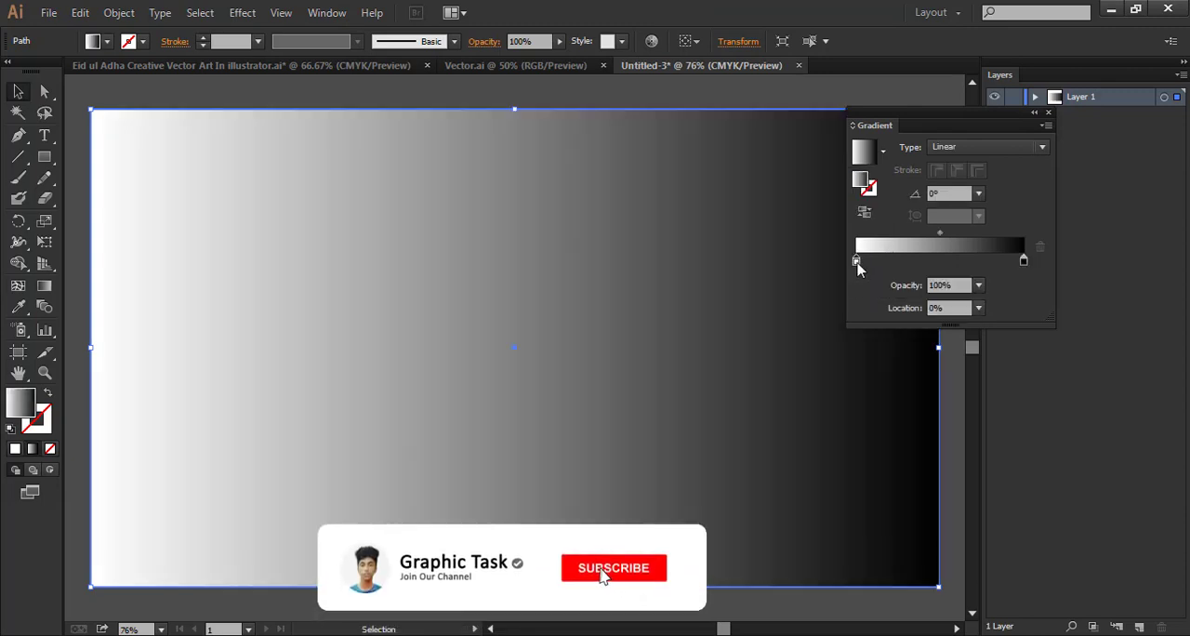
pyautogui.doubleClick(856, 263)
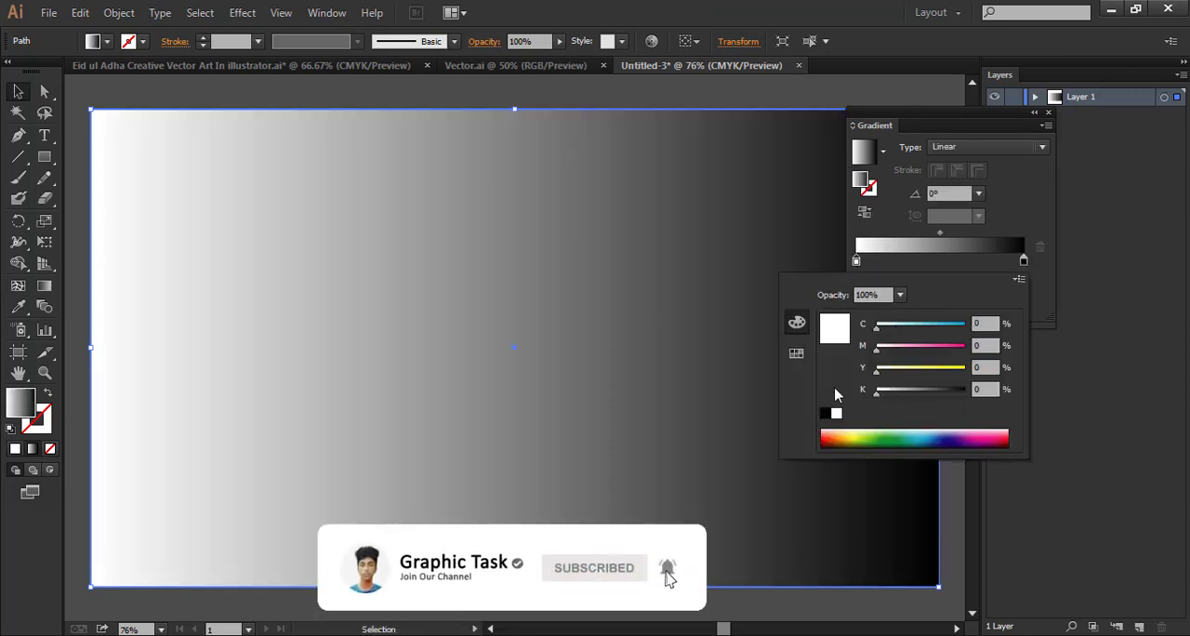
pyautogui.click(926, 435)
pyautogui.click(921, 433)
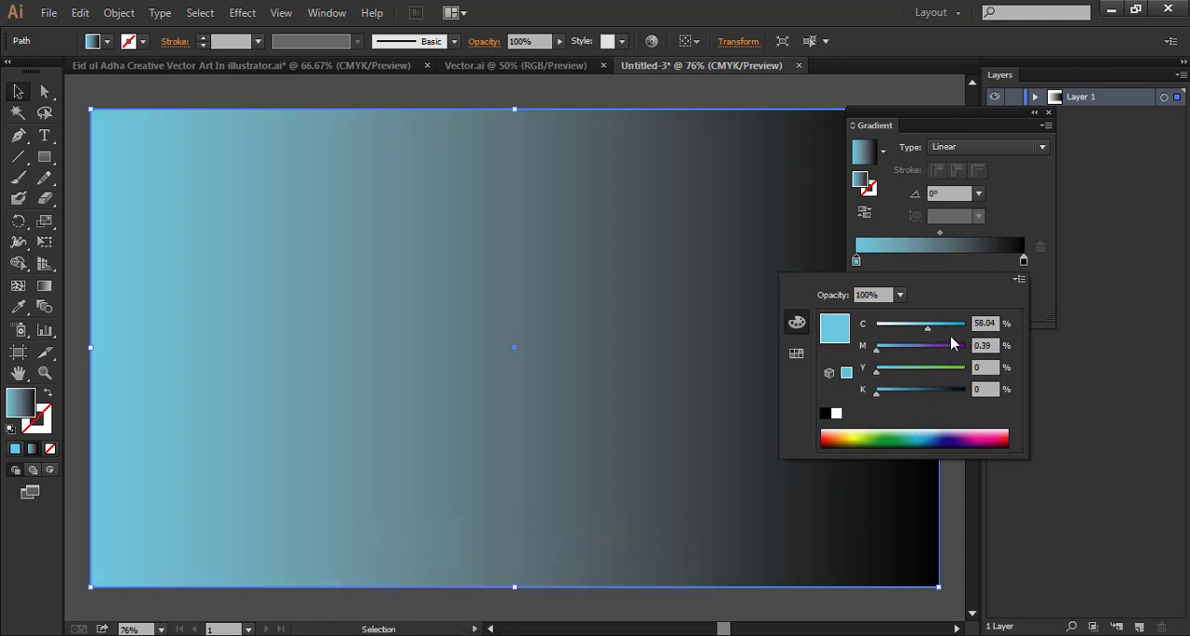
pyautogui.click(927, 430)
pyautogui.click(923, 428)
pyautogui.moveTo(925, 332)
pyautogui.mouseDown()
pyautogui.moveTo(889, 332)
pyautogui.moveTo(902, 334)
pyautogui.mouseUp()
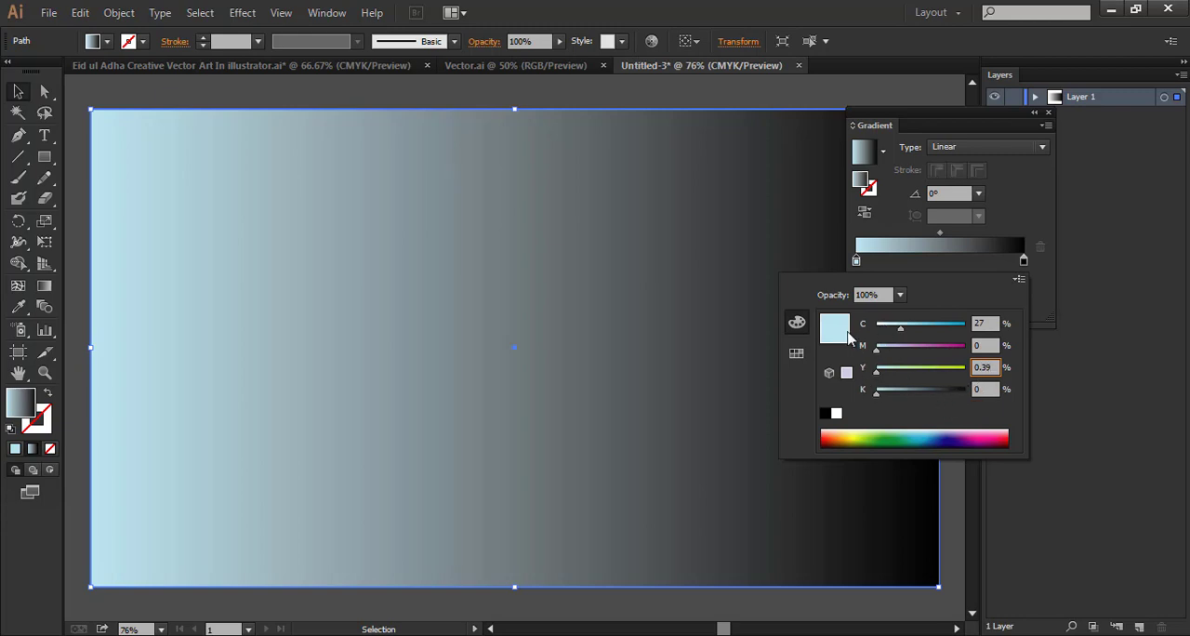
# Set the background gradient's end stop to white with K 0 and close the gradient settings
pyautogui.click(1024, 261)
pyautogui.doubleClick(1024, 262)
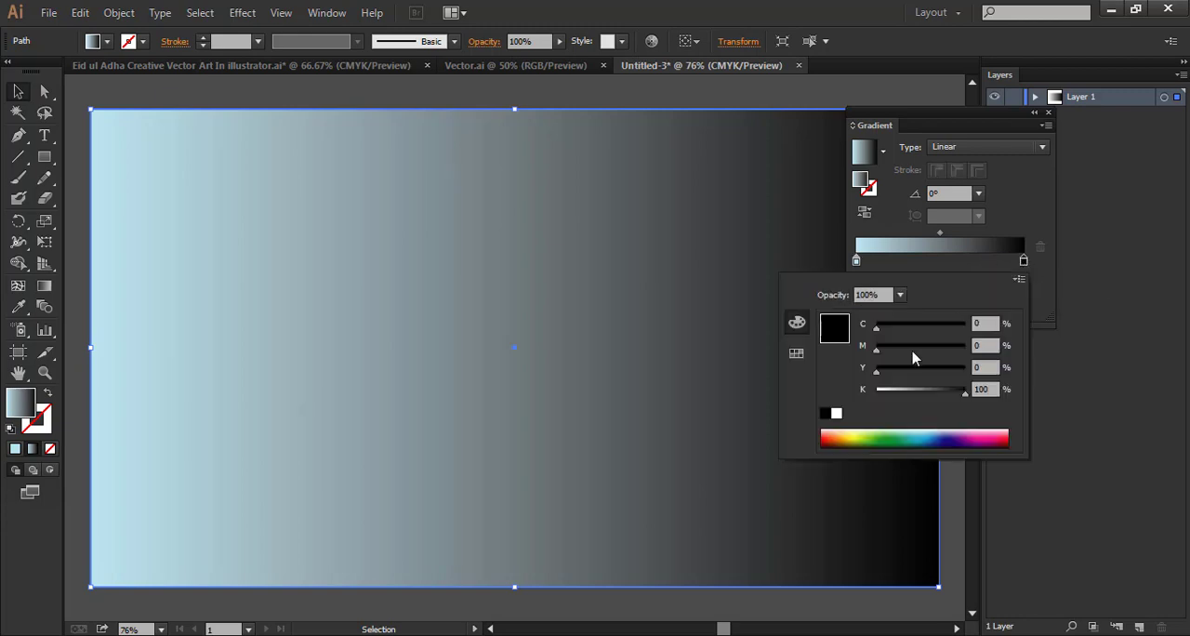
pyautogui.click(878, 391)
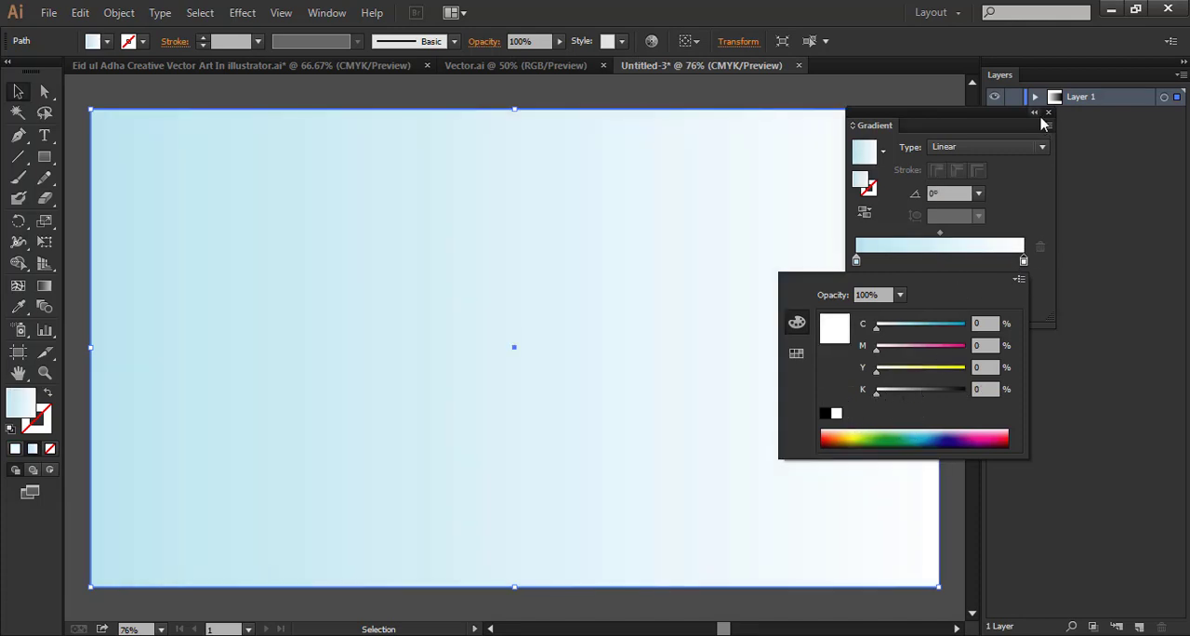
pyautogui.click(709, 340)
pyautogui.click(713, 104)
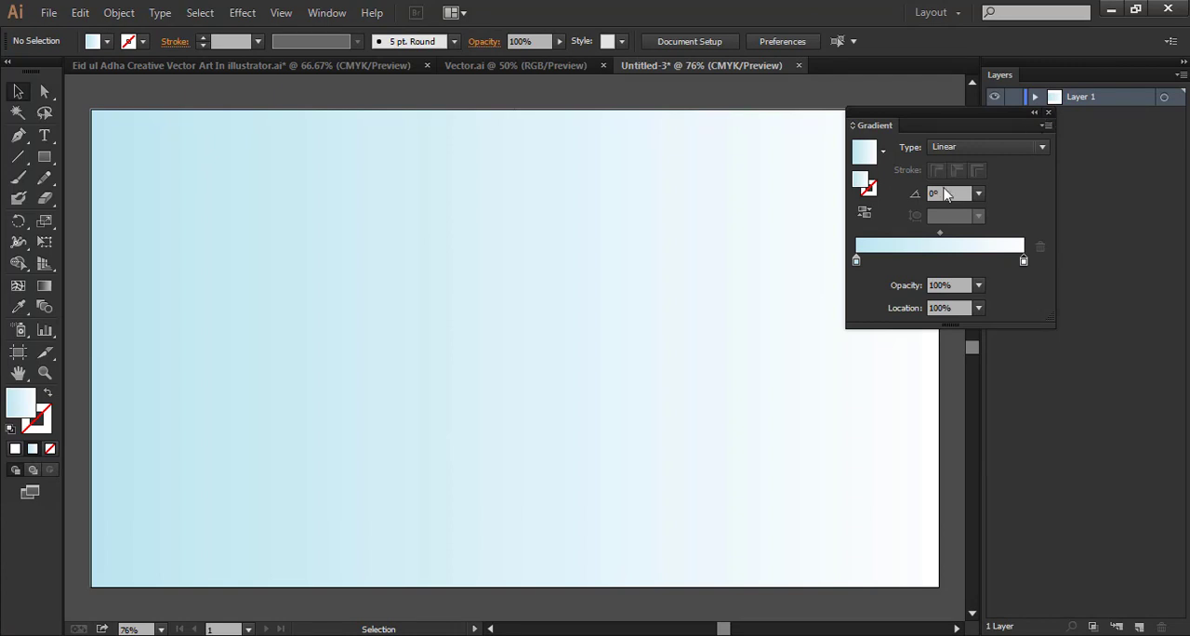
pyautogui.click(1048, 112)
# Lock the gradient background rectangle
pyautogui.click(507, 338)
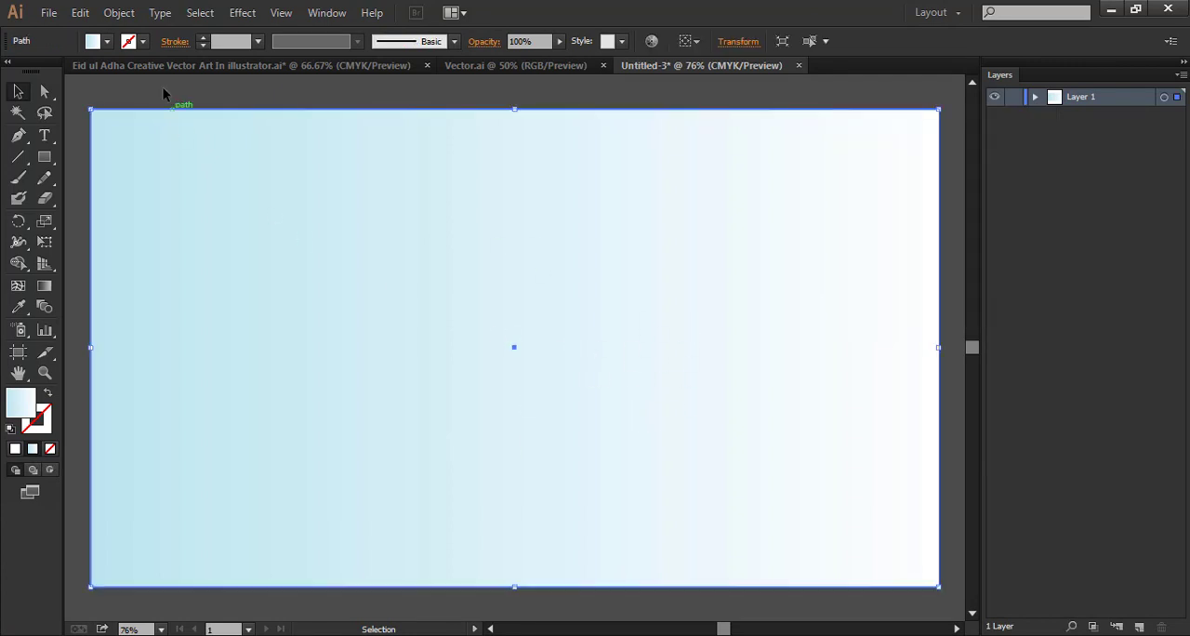
pyautogui.click(119, 13)
pyautogui.moveTo(210, 121)
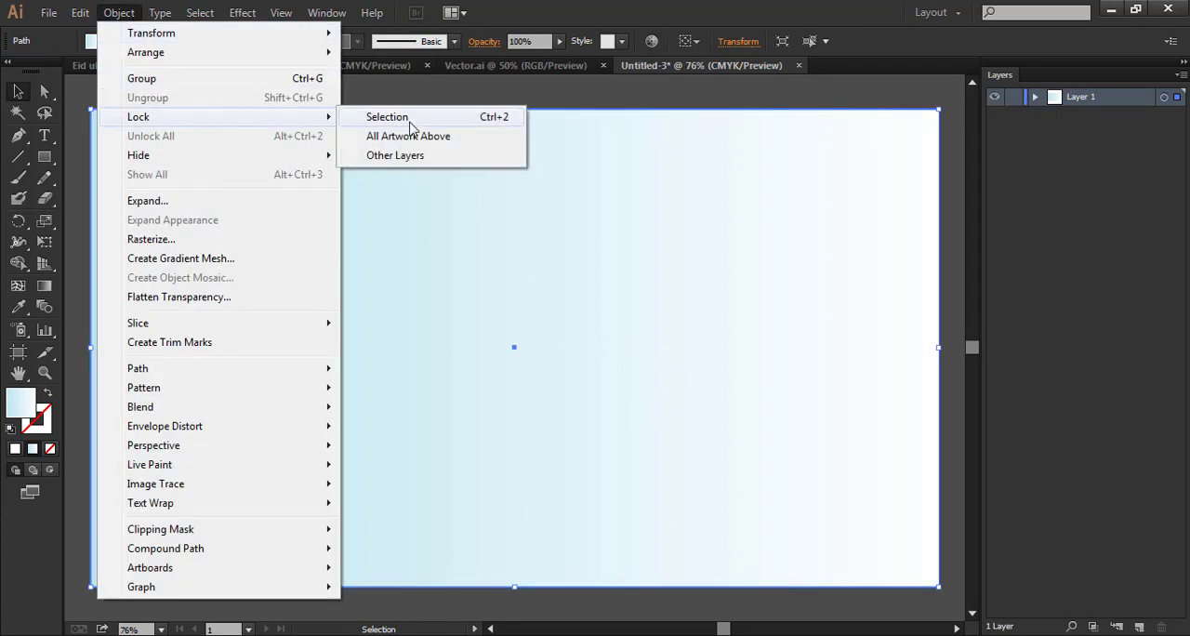
pyautogui.click(416, 118)
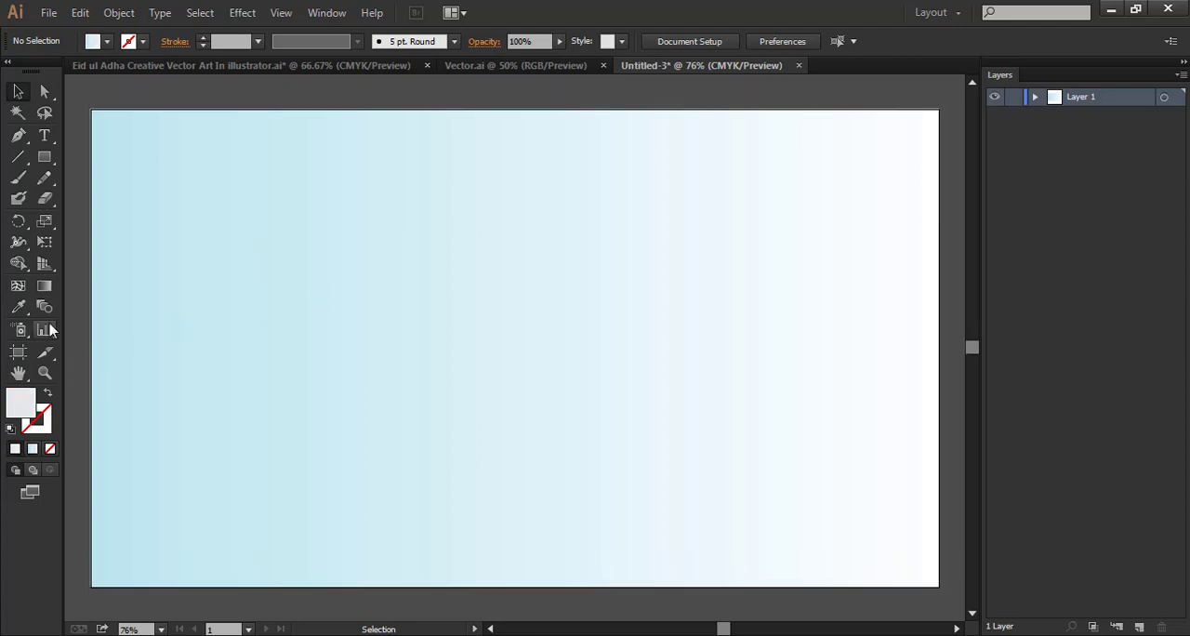
# Draw a light grey #e6e6e5 ground rectangle across the artboard's full width, covering about its lower 40 percent
pyautogui.moveTo(92, 391); pyautogui.dragTo(940, 587)
pyautogui.doubleClick(17, 400)
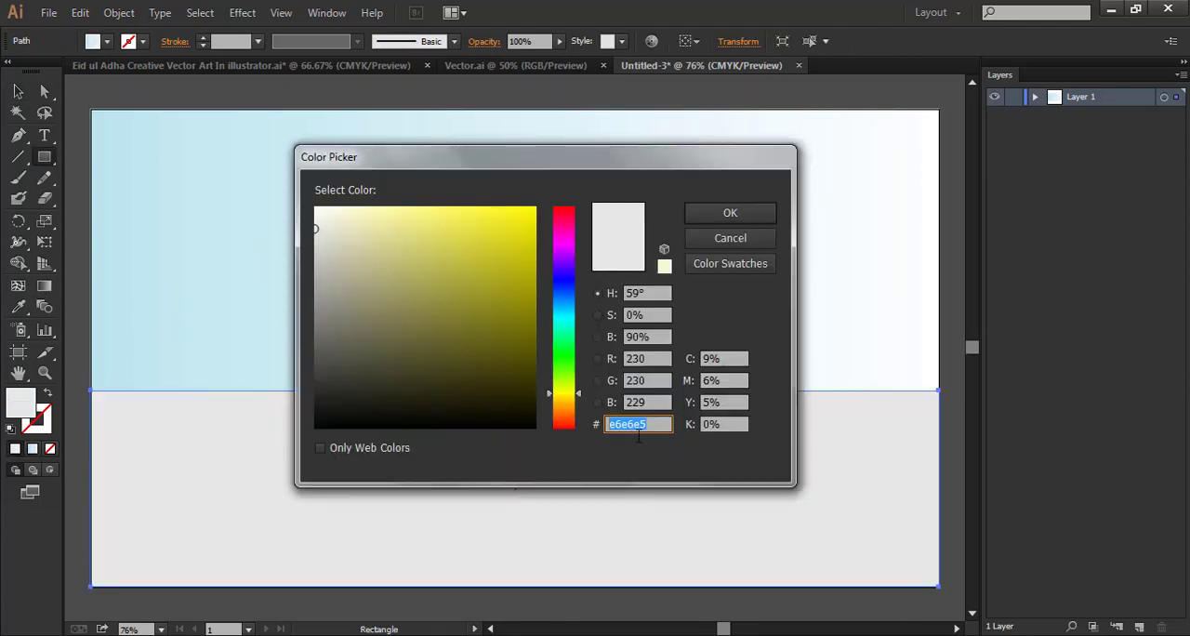
pyautogui.click(729, 213)
pyautogui.click(18, 92)
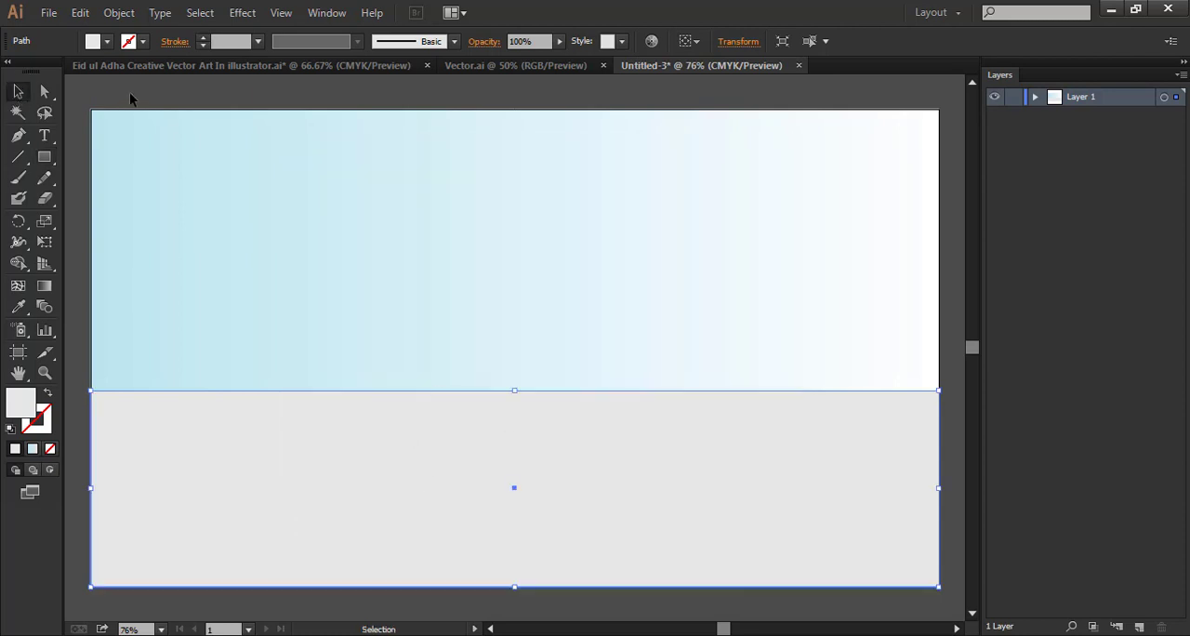
# Lock the grey ground rectangle
pyautogui.click(287, 370)
pyautogui.press('space')
pyautogui.moveTo(555, 469)
pyautogui.mouseDown()
pyautogui.moveTo(546, 437)
pyautogui.moveTo(560, 457)
pyautogui.mouseUp()
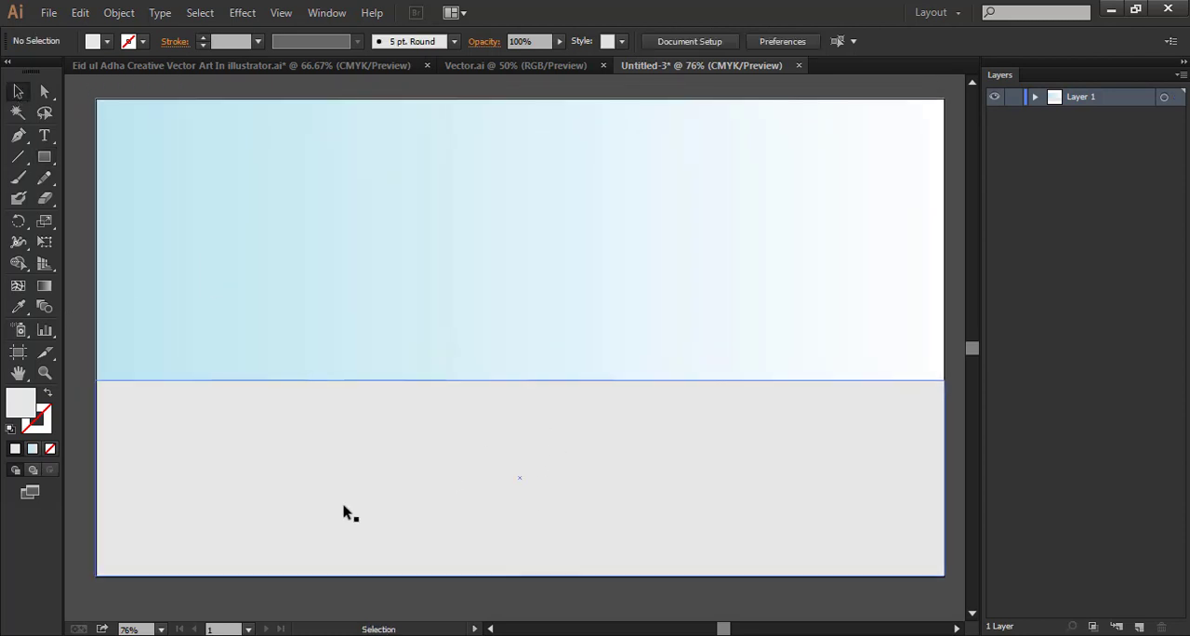
pyautogui.click(182, 412)
pyautogui.click(119, 14)
pyautogui.moveTo(139, 117)
pyautogui.click(372, 117)
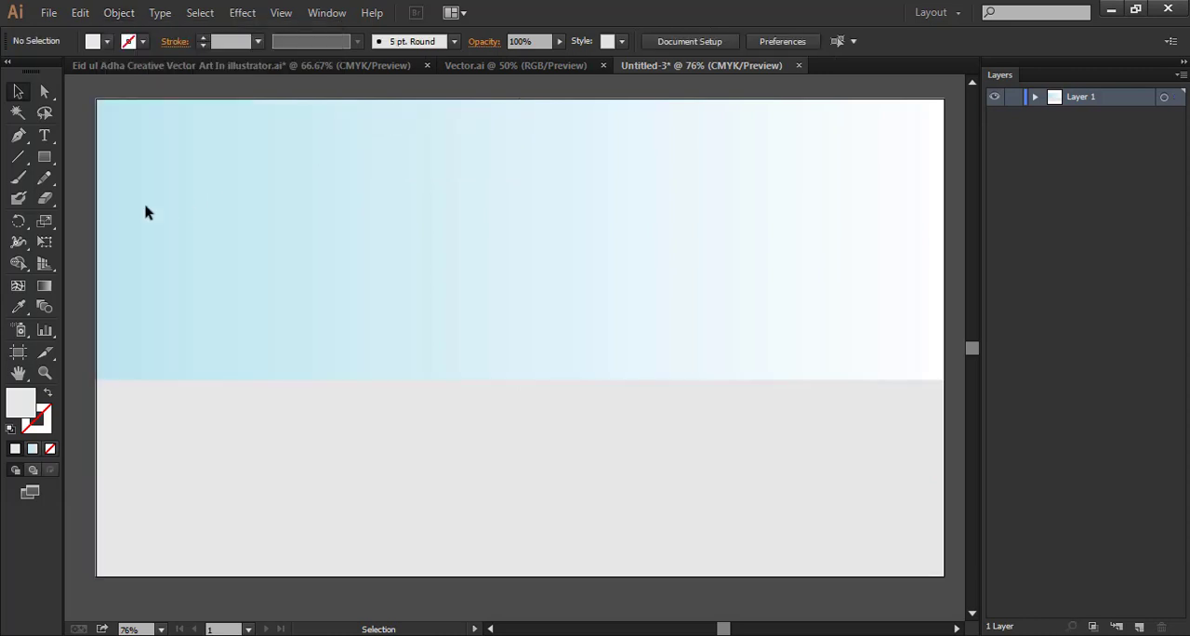
# Start a cactus outline near the artboard's centre with the Pen tool, drawing the left arm and the trunk's rounded tip
pyautogui.press('space')
pyautogui.moveTo(513, 538); pyautogui.dragTo(489, 533)
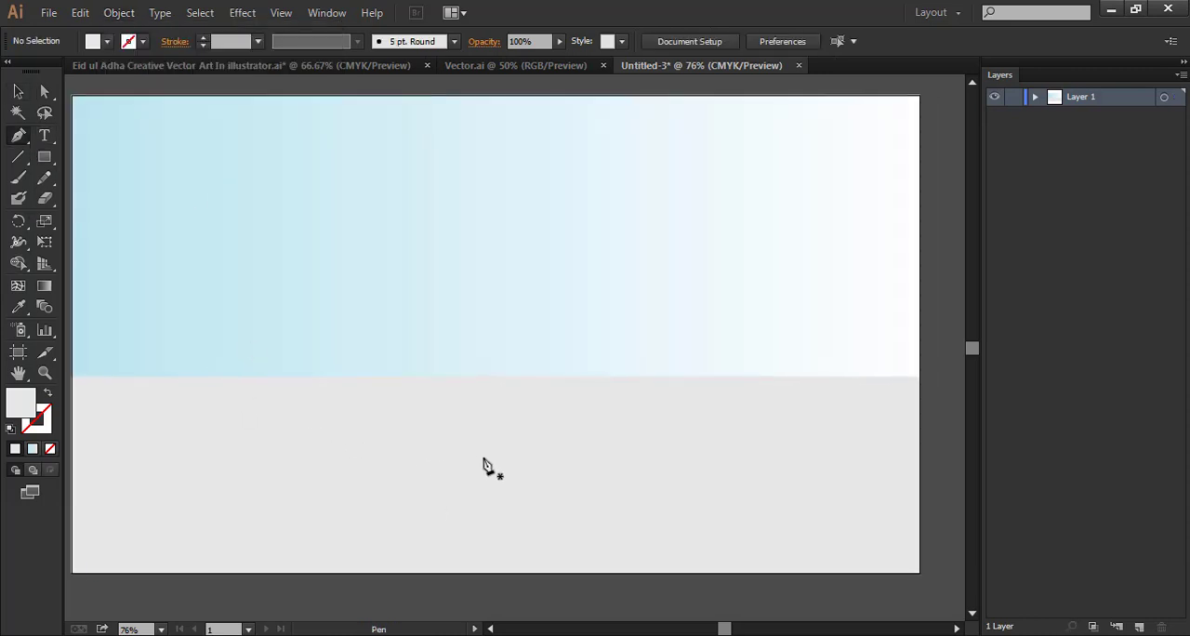
pyautogui.click(483, 459)
pyautogui.click(483, 415)
pyautogui.moveTo(447, 389); pyautogui.dragTo(444, 358)
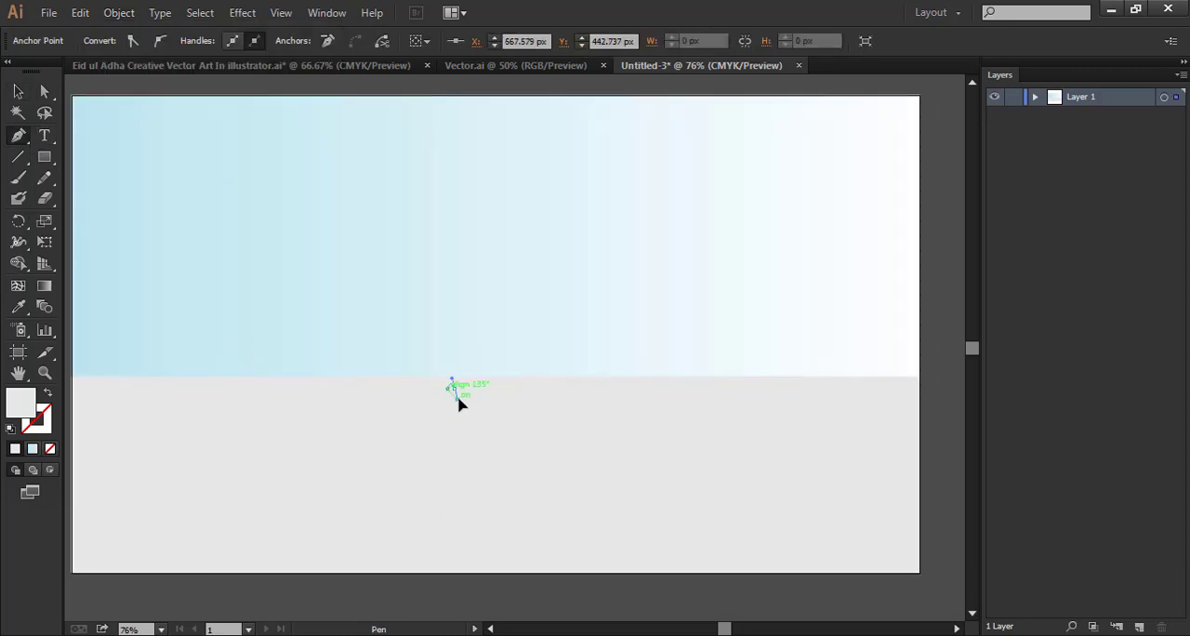
pyautogui.click(484, 329)
pyautogui.moveTo(495, 324); pyautogui.dragTo(523, 336)
# Complete the cactus outline with a curved right arm and a straight trunk base, closing the path
pyautogui.click(499, 382)
pyautogui.moveTo(531, 359); pyautogui.dragTo(490, 398)
pyautogui.click(508, 398)
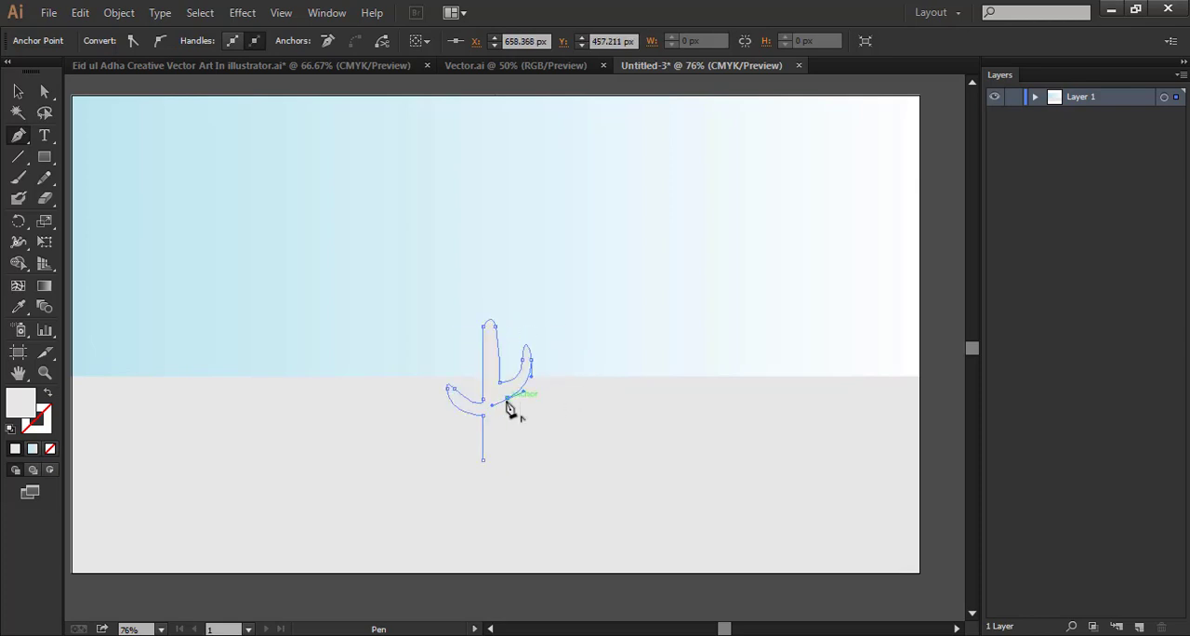
pyautogui.click(495, 401)
pyautogui.click(496, 460)
pyautogui.click(482, 460)
pyautogui.click(1164, 542)
# Fill the cactus with green #028914
pyautogui.click(19, 91)
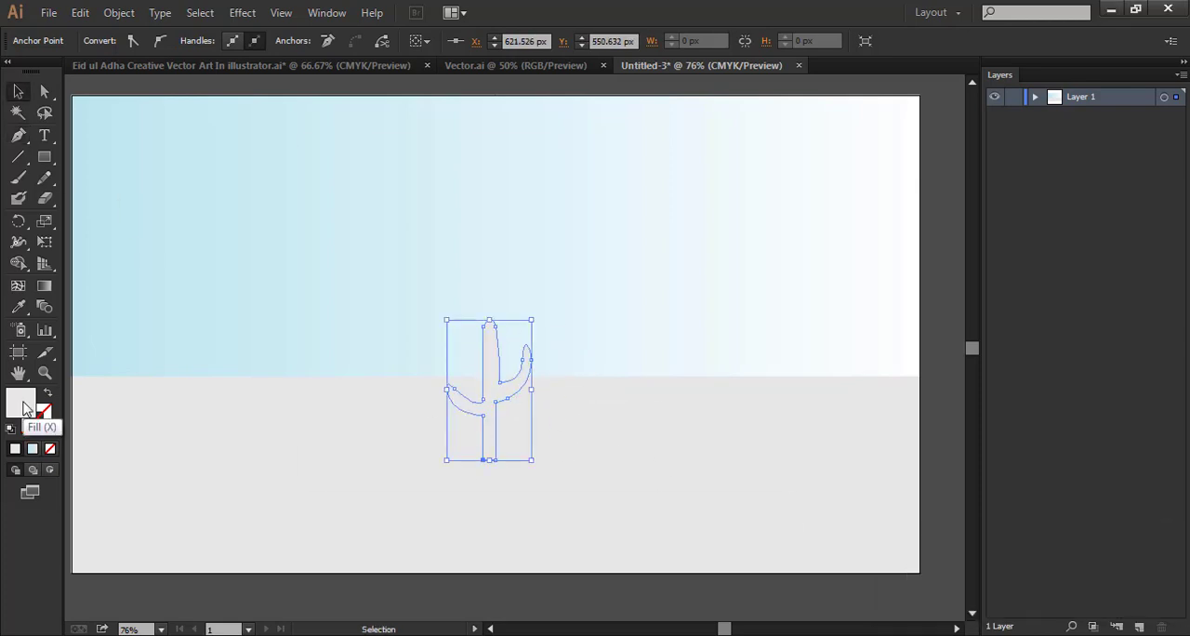
pyautogui.doubleClick(22, 401)
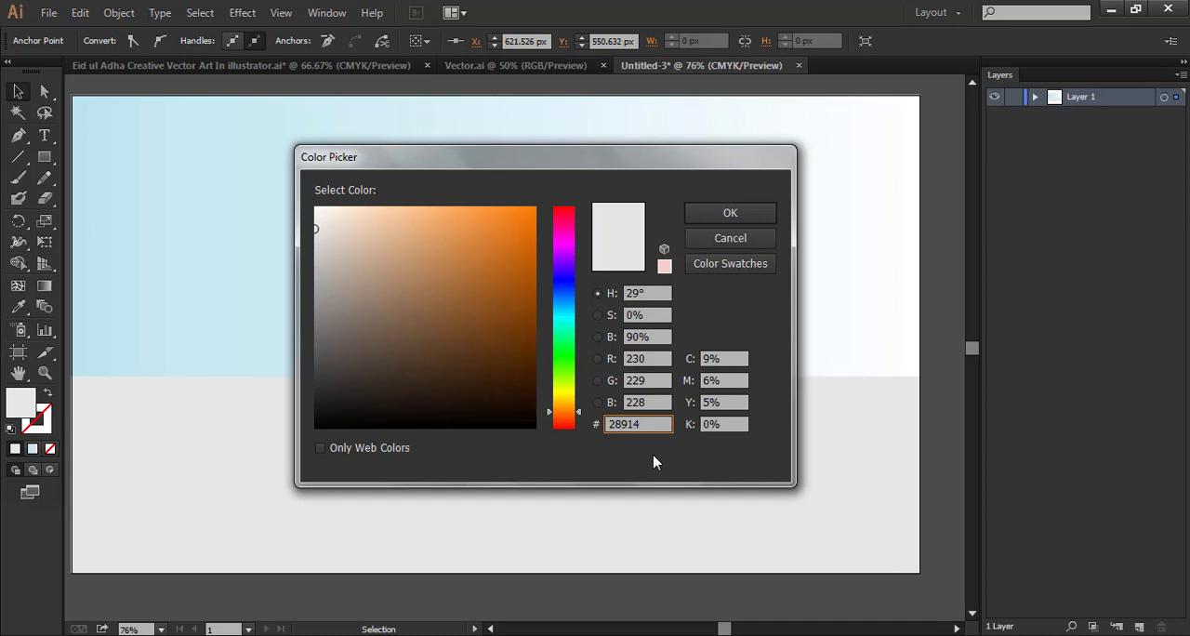
pyautogui.press('Return')
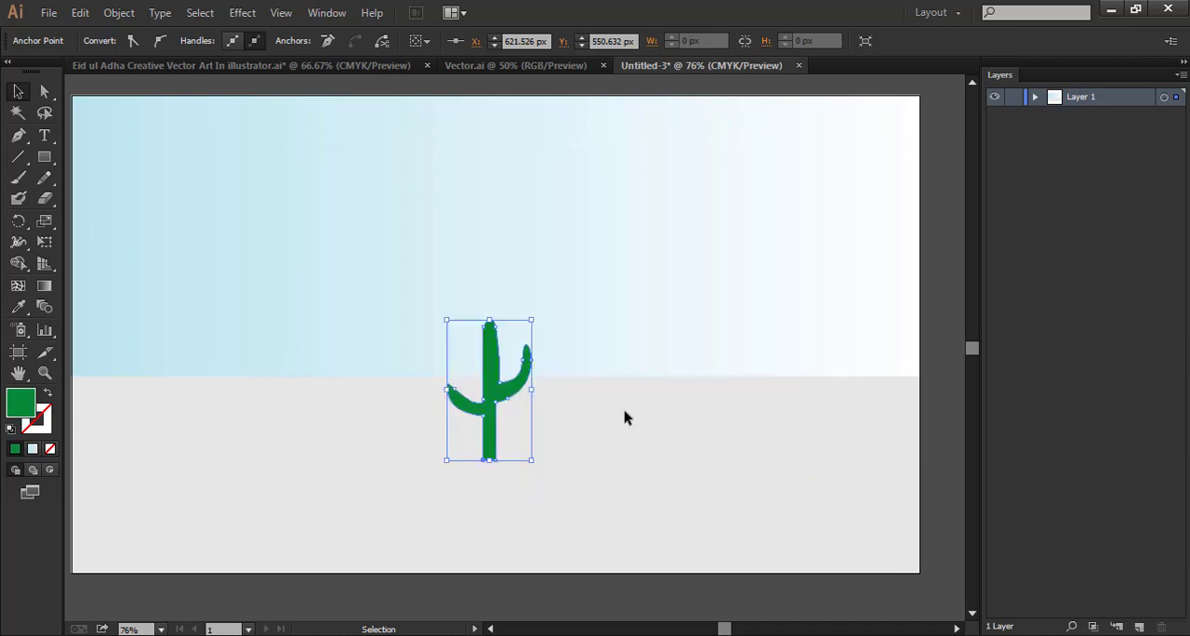
pyautogui.click(653, 424)
pyautogui.click(488, 400)
pyautogui.doubleClick(23, 402)
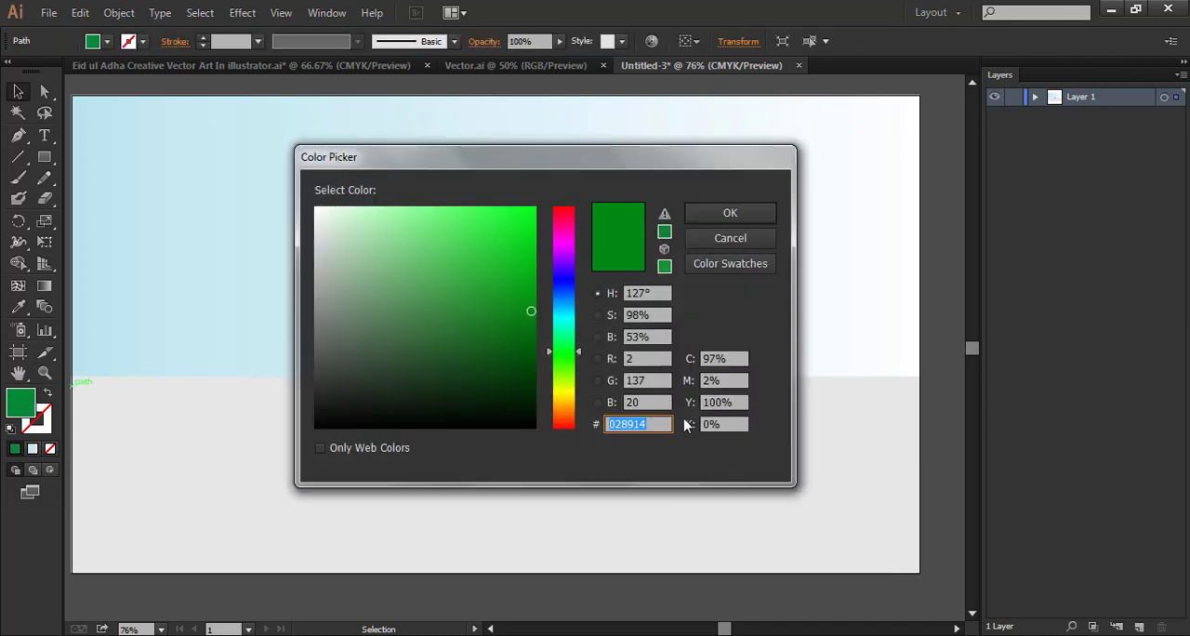
pyautogui.press('Return')
pyautogui.click(606, 452)
# Move the anchor at the tip of the cactus's left arm outward and adjust its handle to make the tip rounder
pyautogui.click(489, 399)
pyautogui.hotkey('ctrl', '+')
pyautogui.hotkey('ctrl', '+')
pyautogui.hotkey('ctrl', '+')
pyautogui.moveTo(489, 399); pyautogui.dragTo(534, 212)
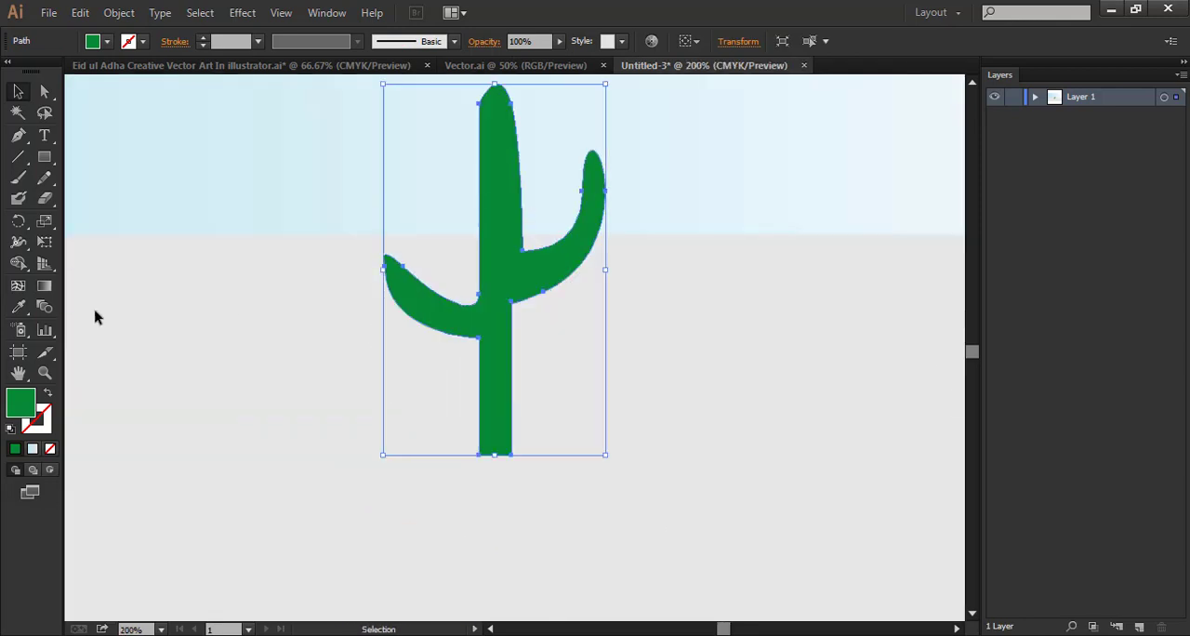
pyautogui.press('a')
pyautogui.click(384, 267)
pyautogui.moveTo(383, 266); pyautogui.dragTo(377, 267)
pyautogui.moveTo(368, 241); pyautogui.dragTo(376, 241)
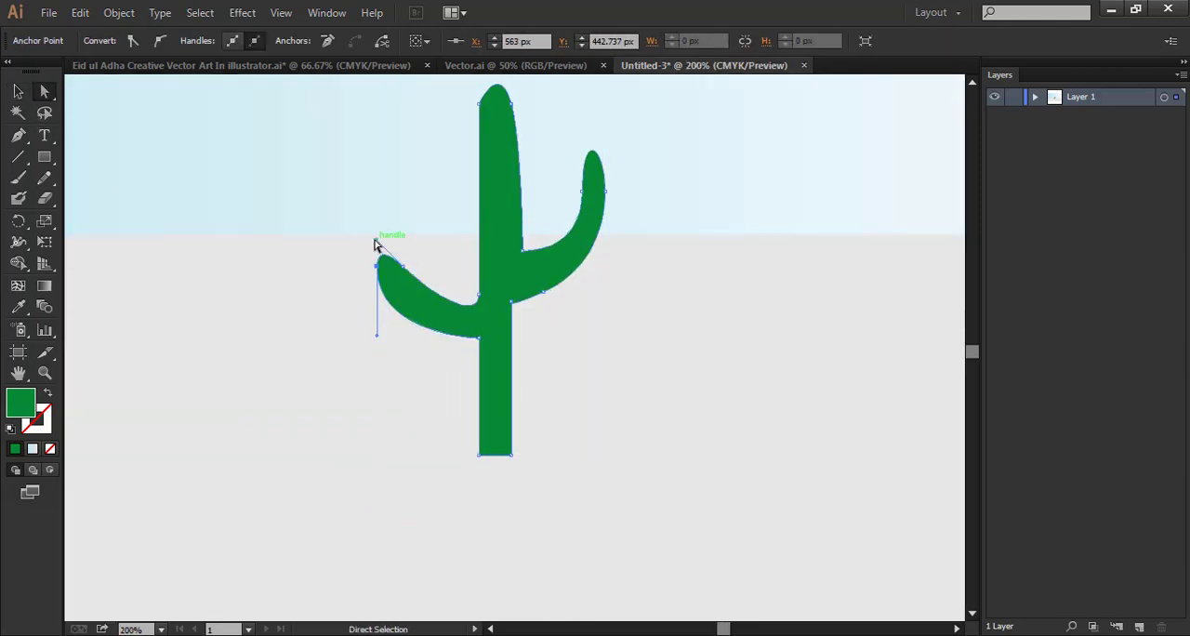
# Round the corners where both arms meet the cactus trunk and at the trunk's base
pyautogui.click(435, 264)
pyautogui.click(468, 325)
pyautogui.scroll(1, 483, 316)
pyautogui.moveTo(535, 280); pyautogui.dragTo(537, 273)
# Widen the lower trunk by moving the anchors on its right edge outward
pyautogui.moveTo(510, 345); pyautogui.dragTo(516, 351)
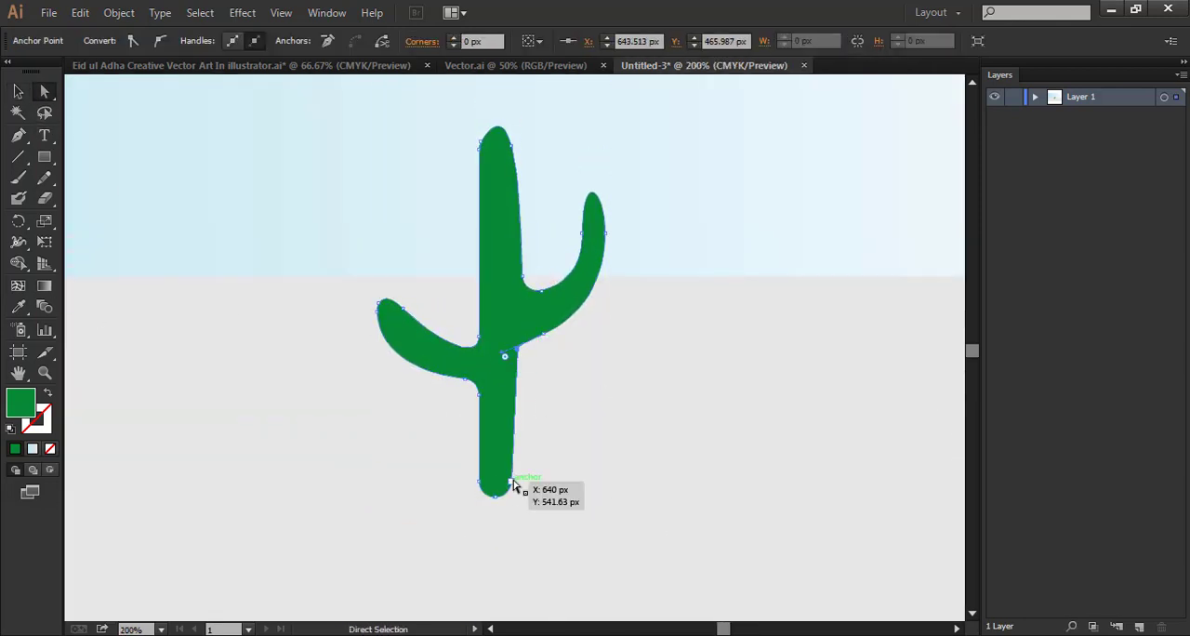
pyautogui.moveTo(511, 479); pyautogui.dragTo(525, 481)
pyautogui.moveTo(516, 349); pyautogui.dragTo(525, 350)
pyautogui.click(520, 347)
pyautogui.click(593, 435)
pyautogui.scroll(2, 558, 409)
# Adjust the curve handles at the joint beneath the cactus's right arm
pyautogui.click(522, 389)
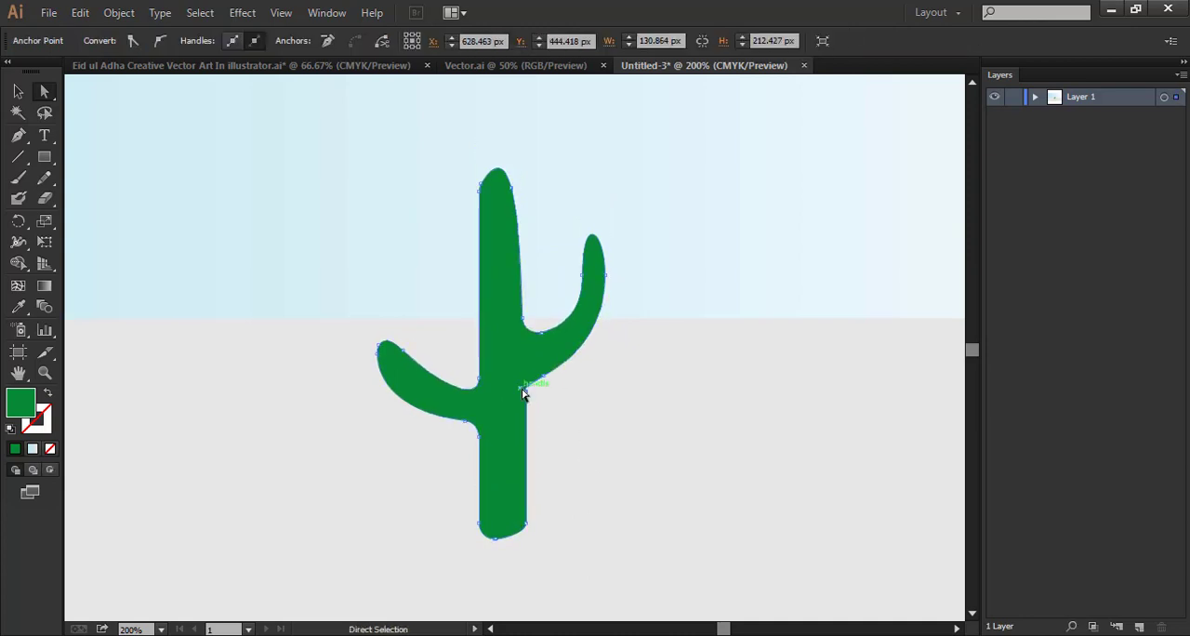
pyautogui.scroll(-5, 524, 409)
pyautogui.click(519, 416)
pyautogui.moveTo(523, 390); pyautogui.dragTo(526, 428)
pyautogui.moveTo(495, 426)
pyautogui.mouseDown()
pyautogui.moveTo(488, 468)
pyautogui.moveTo(495, 435)
pyautogui.mouseUp()
pyautogui.click(498, 441)
pyautogui.click(650, 488)
# Reshape the right arm's curves where it joins the trunk and refine the trunk's rounded tip
pyautogui.scroll(2, 651, 488)
pyautogui.moveTo(584, 303); pyautogui.dragTo(570, 299)
pyautogui.click(516, 349)
pyautogui.moveTo(536, 362); pyautogui.dragTo(519, 349)
pyautogui.scroll(1, 534, 391)
pyautogui.moveTo(543, 404); pyautogui.dragTo(511, 389)
pyautogui.click(473, 254)
pyautogui.scroll(-1, 478, 223)
pyautogui.moveTo(491, 224)
pyautogui.mouseDown()
pyautogui.moveTo(466, 211)
pyautogui.moveTo(470, 220)
pyautogui.mouseUp()
pyautogui.click(680, 411)
# Review the whole cactus against the full artboard
pyautogui.scroll(-2, 497, 390)
pyautogui.click(512, 488)
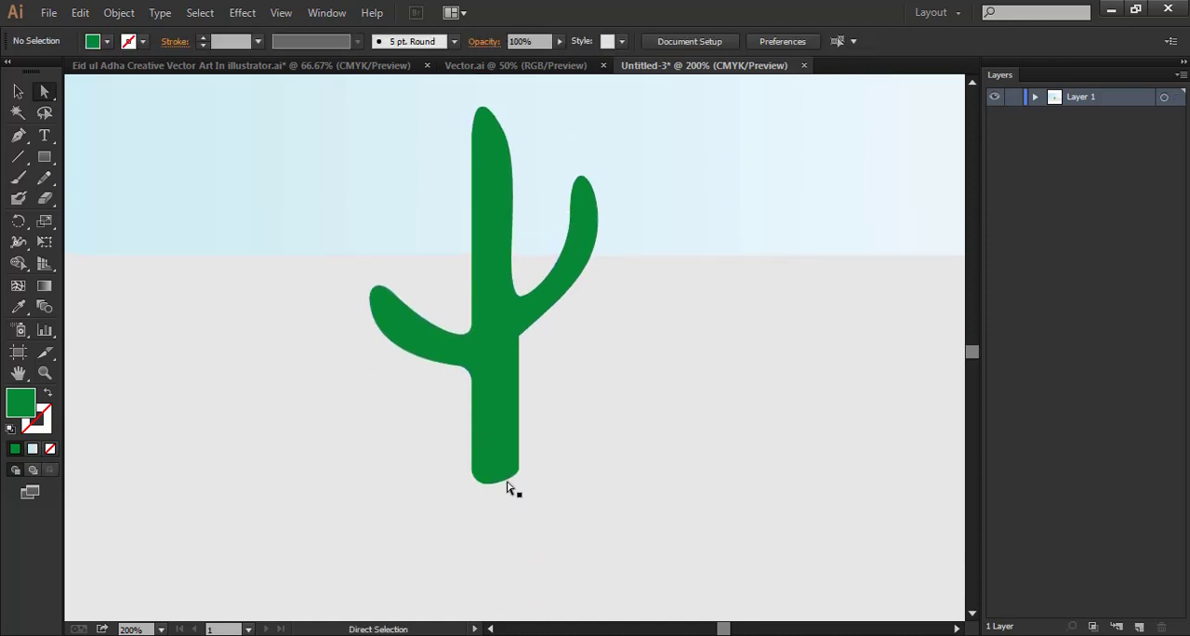
pyautogui.click(498, 470)
pyautogui.hotkey('ctrl', '-')
pyautogui.hotkey('ctrl', '-')
pyautogui.hotkey('ctrl', '-')
pyautogui.moveTo(556, 442); pyautogui.dragTo(543, 495)
pyautogui.click(192, 401)
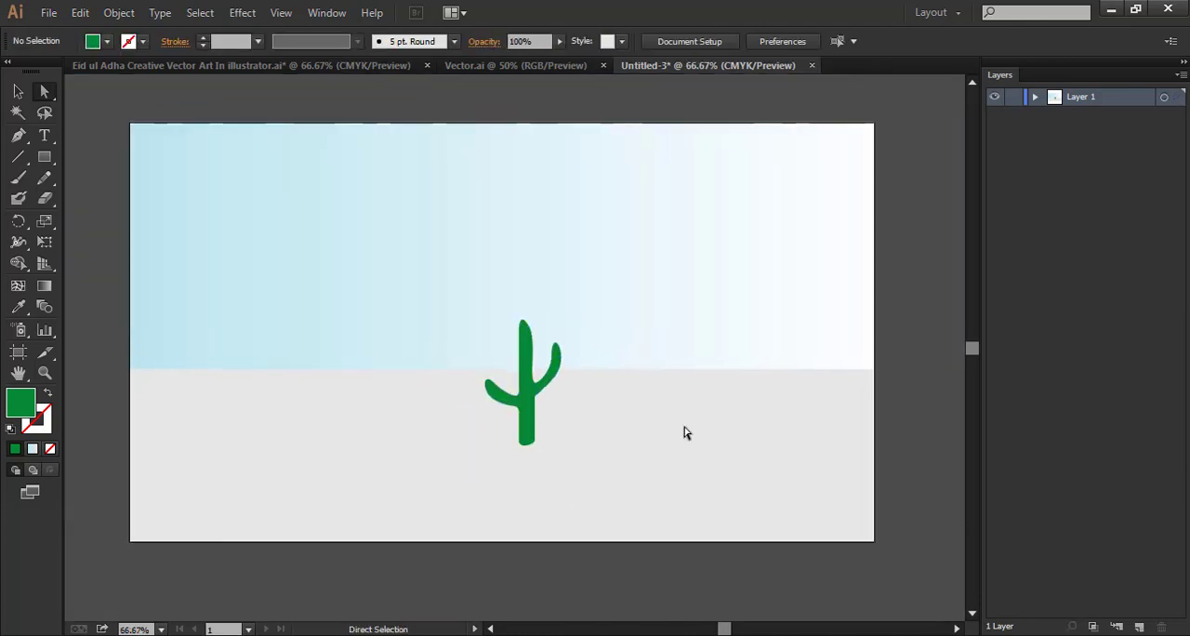
# Examine the joint between the cactus's right arm and trunk up close
pyautogui.hotkey('ctrl', '+')
pyautogui.hotkey('ctrl', '+')
pyautogui.hotkey('ctrl', '+')
pyautogui.moveTo(700, 579); pyautogui.dragTo(744, 403)
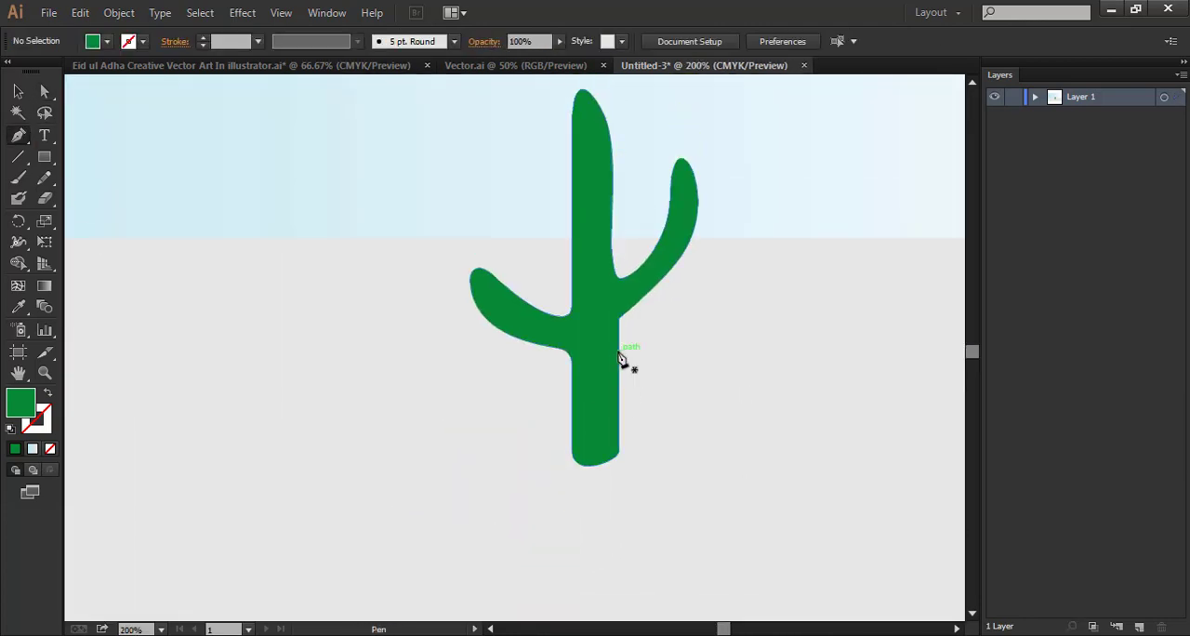
pyautogui.hotkey('ctrl', '+')
pyautogui.hotkey('ctrl', '+')
pyautogui.moveTo(726, 355); pyautogui.dragTo(435, 342)
pyautogui.hotkey('ctrl', '+')
pyautogui.hotkey('ctrl', '+')
pyautogui.hotkey('ctrl', '+')
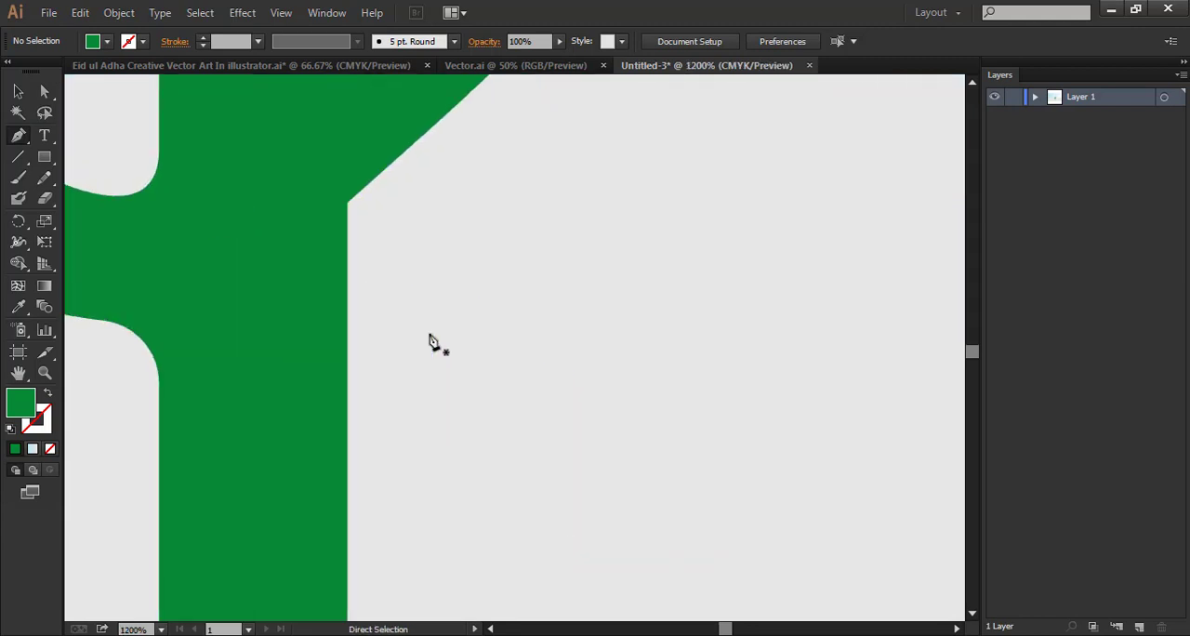
# Raise the lowest anchors of the trunk's base and adjust the left curve handle to flatten the bottom
pyautogui.moveTo(231, 307); pyautogui.dragTo(613, 85)
pyautogui.moveTo(676, 418); pyautogui.dragTo(676, 332)
pyautogui.click(43, 92)
pyautogui.click(472, 547)
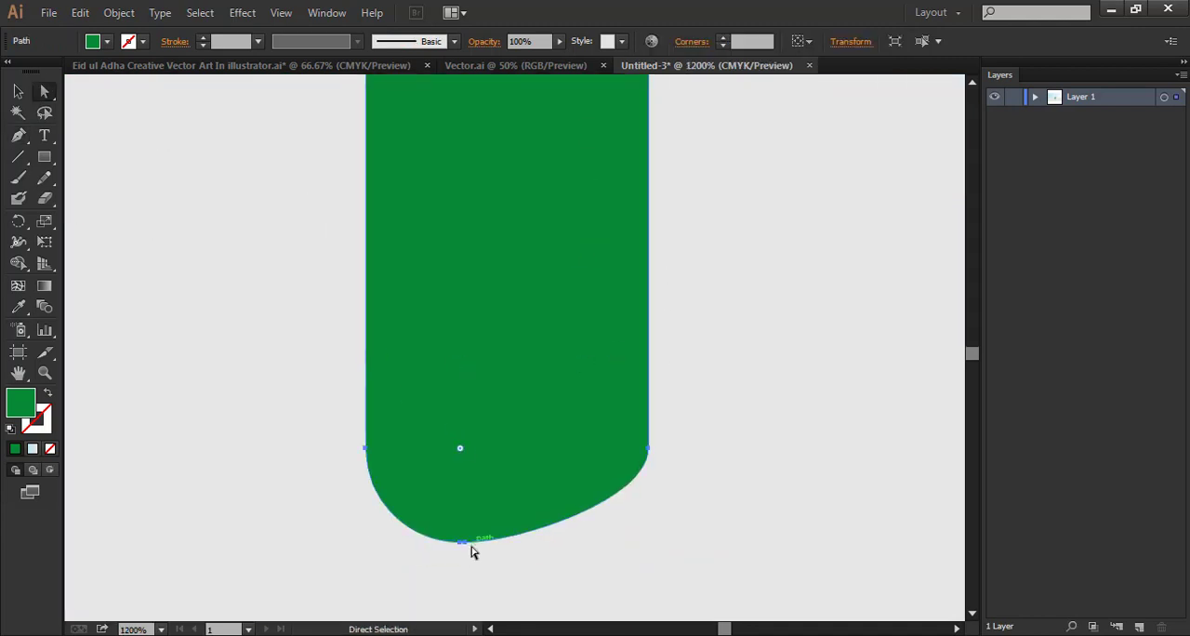
pyautogui.click(465, 543)
pyautogui.moveTo(466, 546); pyautogui.dragTo(471, 518)
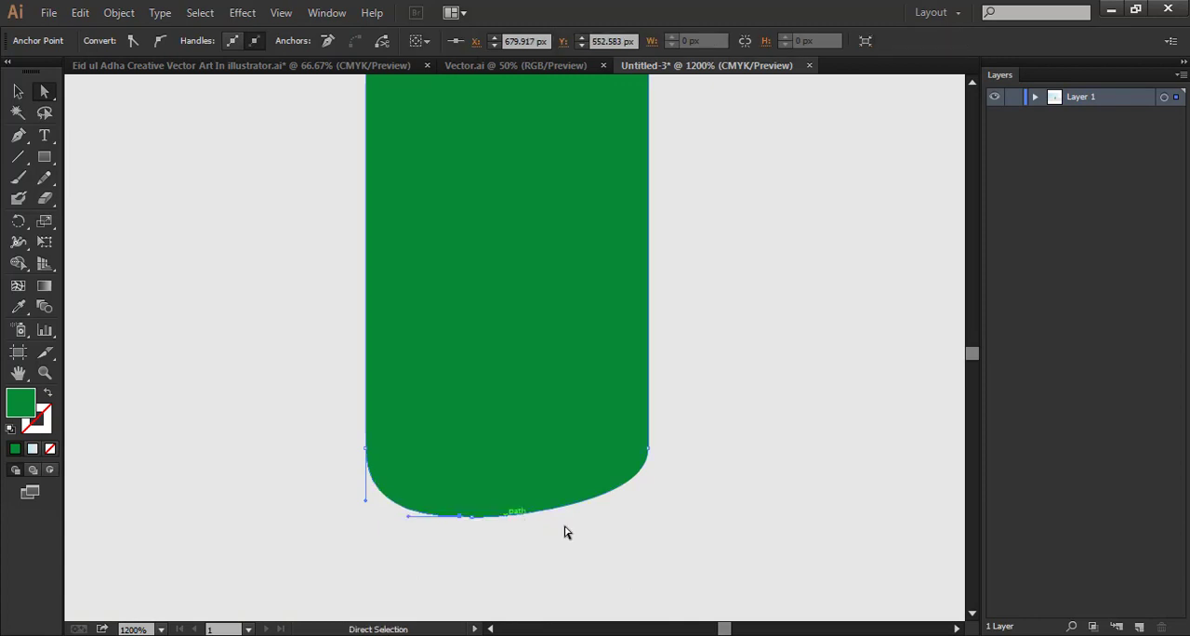
pyautogui.moveTo(365, 499); pyautogui.dragTo(412, 505)
pyautogui.click(667, 569)
# Check the anchor points and curve along the trunk's rounded base
pyautogui.click(471, 507)
pyautogui.click(460, 516)
pyautogui.click(425, 561)
pyautogui.scroll(3, 695, 556)
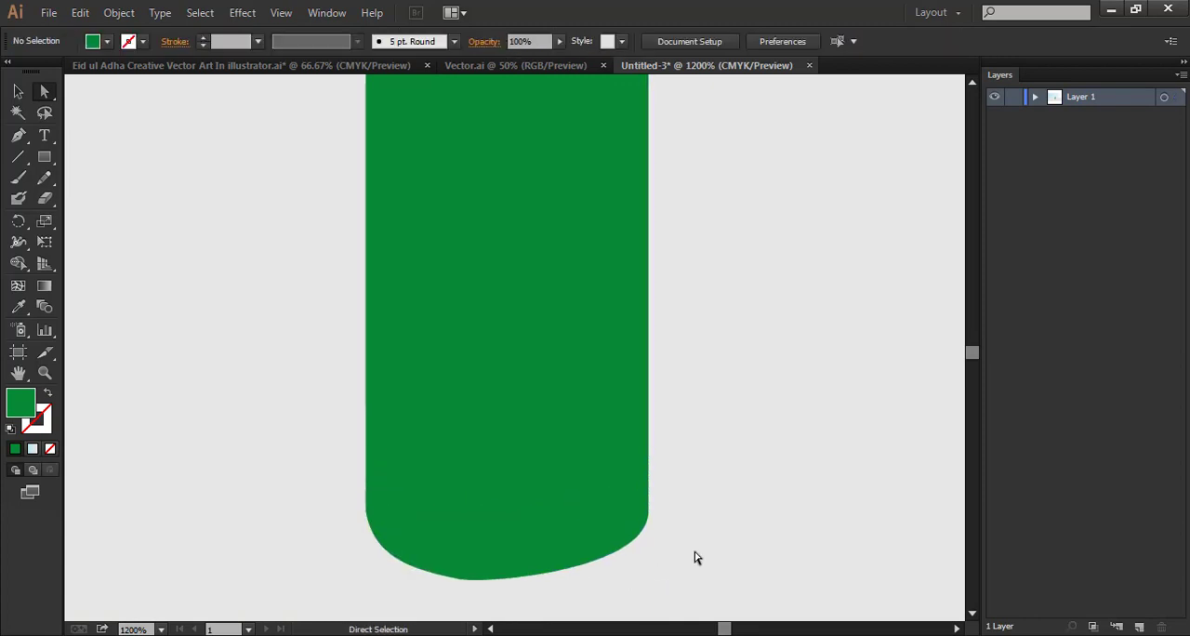
pyautogui.click(508, 567)
pyautogui.scroll(-3, 689, 536)
pyautogui.click(688, 536)
pyautogui.click(459, 514)
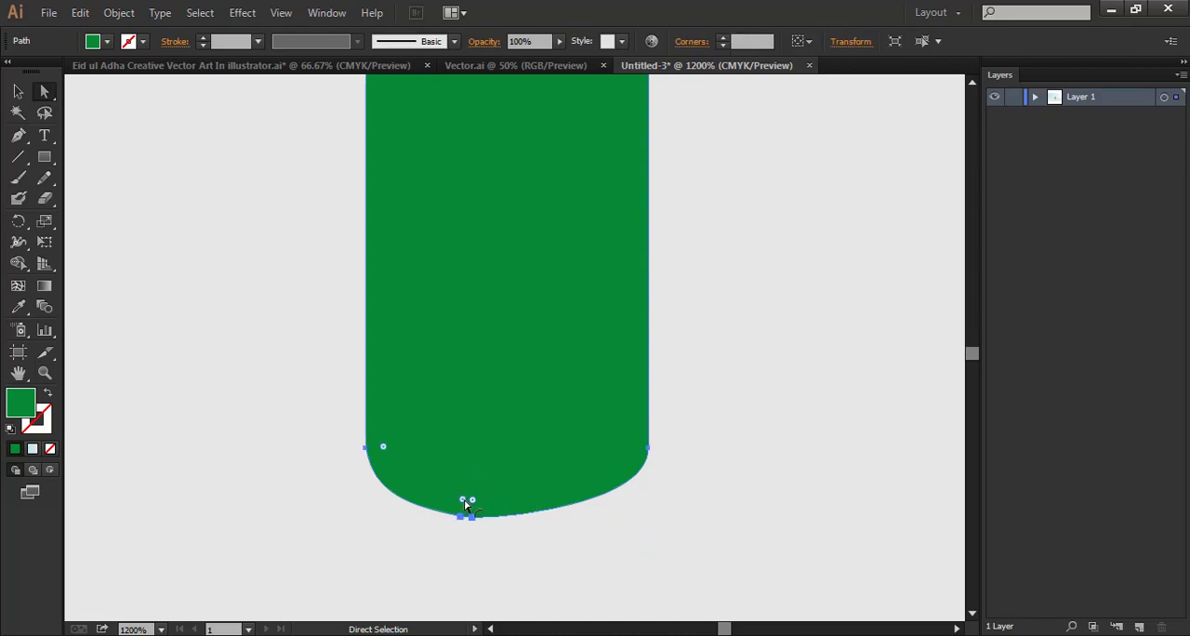
pyautogui.scroll(10, 651, 520)
# Add an anchor point on the trunk's right edge, level with the left arm's lower joint, and deselect the cactus
pyautogui.press('p')
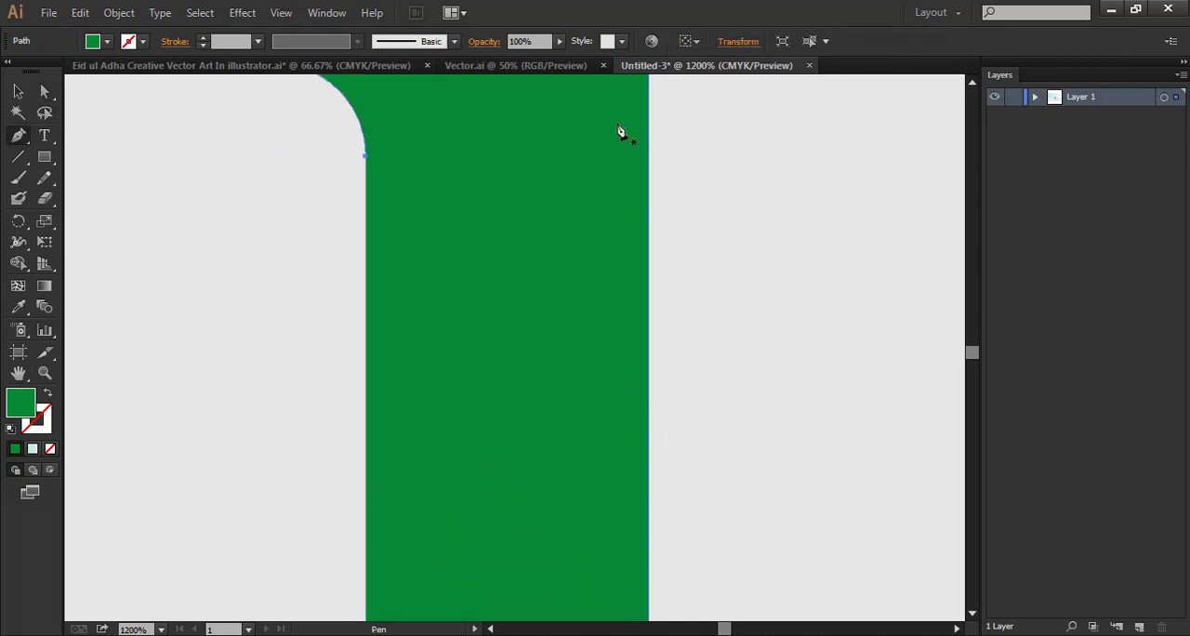
pyautogui.click(650, 177)
pyautogui.scroll(-8, 642, 279)
pyautogui.click(18, 91)
pyautogui.click(235, 247)
pyautogui.scroll(8, 802, 343)
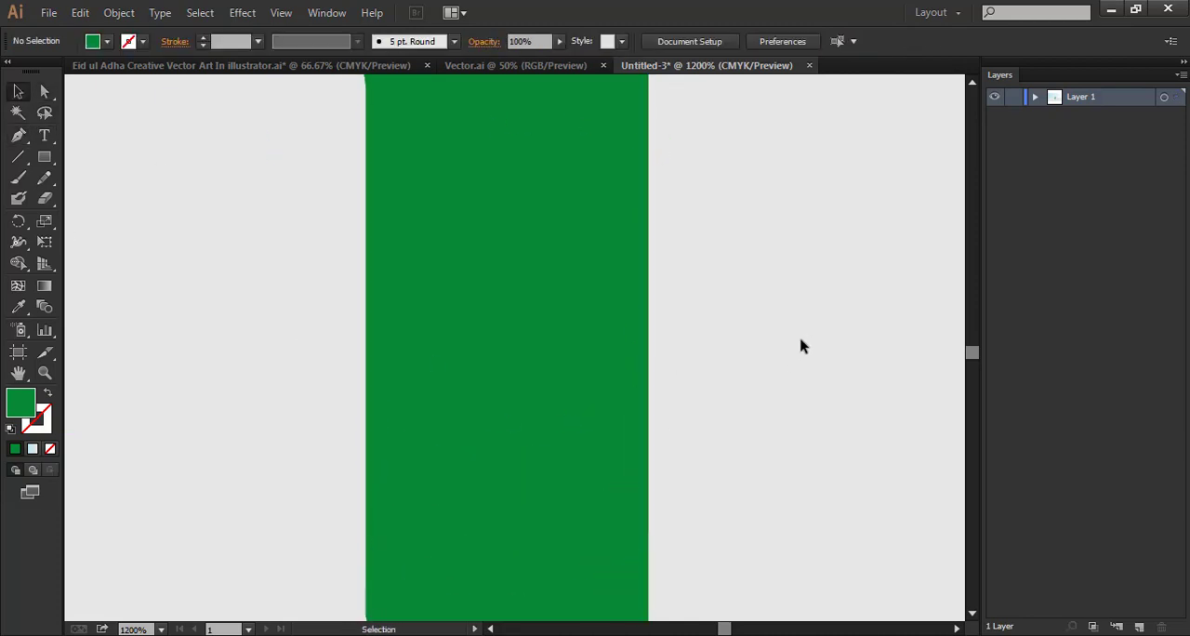
# Start a Pen tool path on the trunk's right edge and run it diagonally to the lowest point of the base
pyautogui.click(640, 368)
pyautogui.scroll(-8, 707, 465)
pyautogui.click(678, 562)
pyautogui.scroll(8, 678, 557)
pyautogui.press('p')
pyautogui.scroll(-8, 533, 409)
pyautogui.scroll(8, 646, 316)
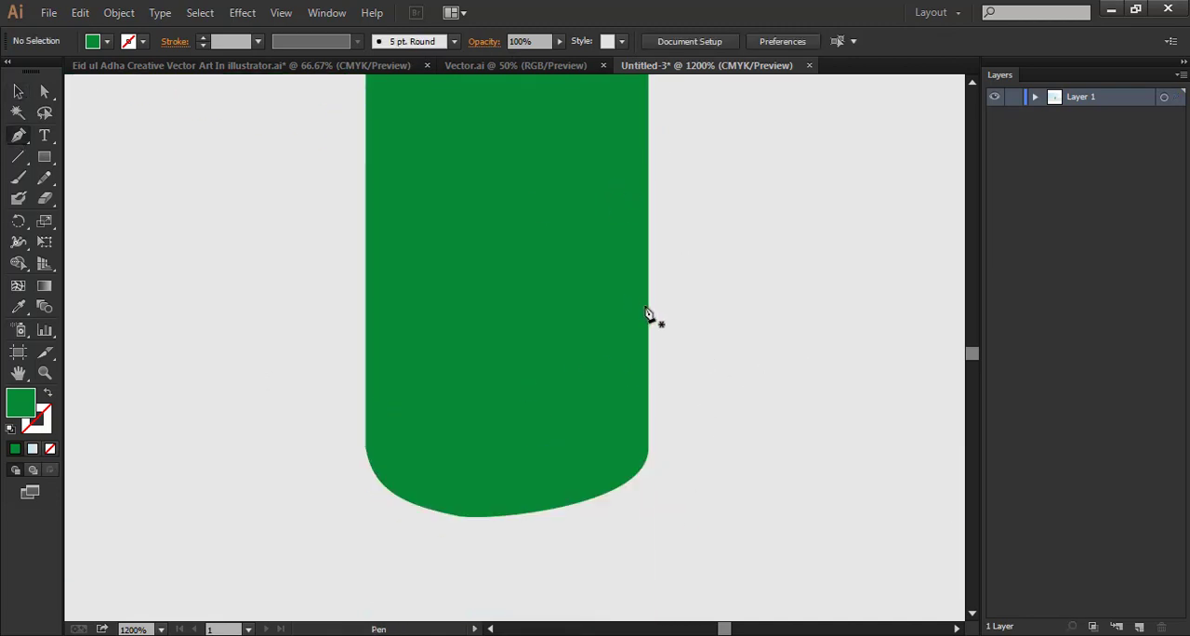
pyautogui.click(649, 169)
pyautogui.scroll(-4, 590, 359)
pyautogui.scroll(-3, 590, 364)
pyautogui.click(465, 516)
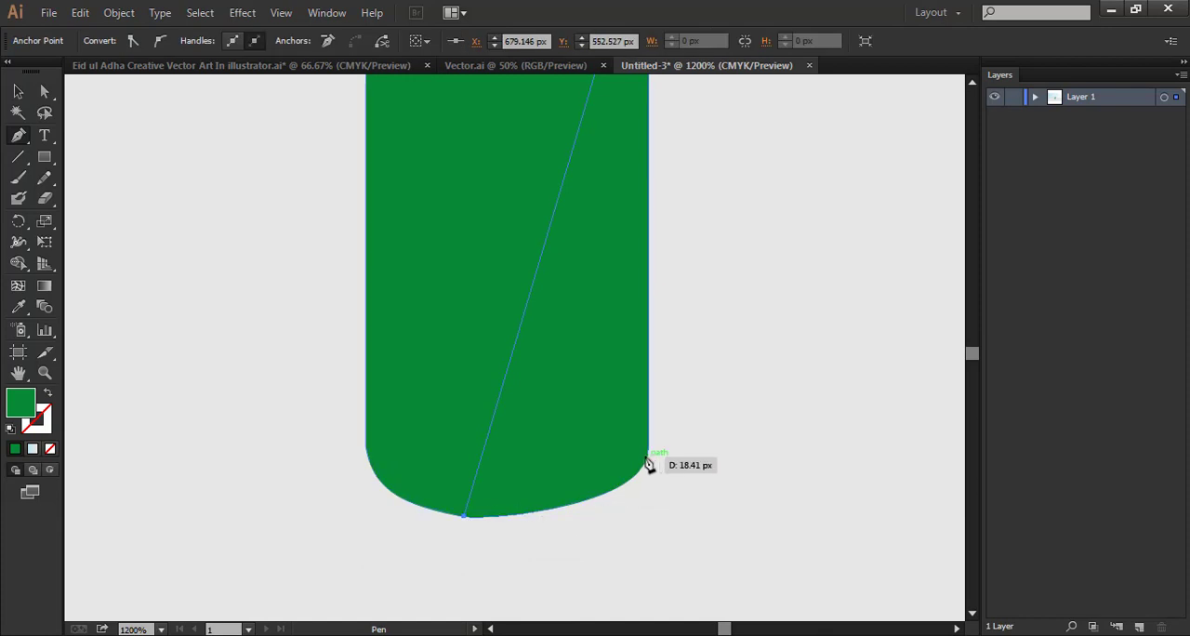
# Curve the path around the base's lower right corner and close it along the trunk's right edge
pyautogui.moveTo(648, 453); pyautogui.dragTo(667, 395)
pyautogui.click(648, 454)
pyautogui.scroll(6, 664, 555)
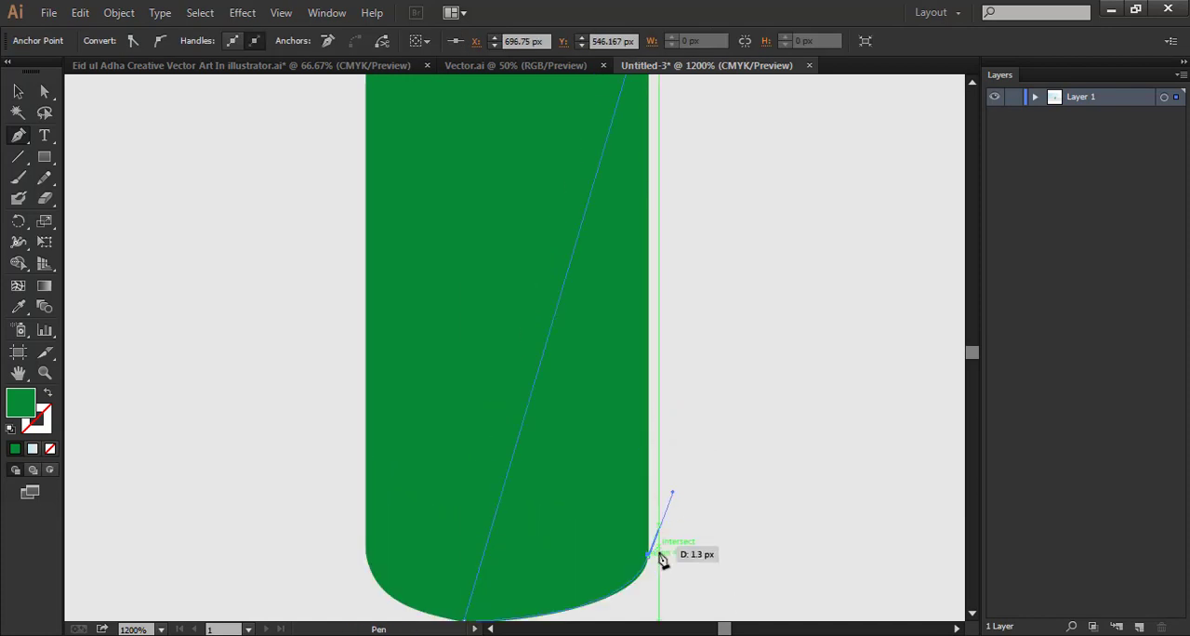
pyautogui.click(649, 231)
pyautogui.hotkey('ctrl', '-')
pyautogui.hotkey('ctrl', '-')
pyautogui.hotkey('ctrl', '-')
pyautogui.hotkey('ctrl', '-')
pyautogui.moveTo(526, 348); pyautogui.dragTo(645, 562)
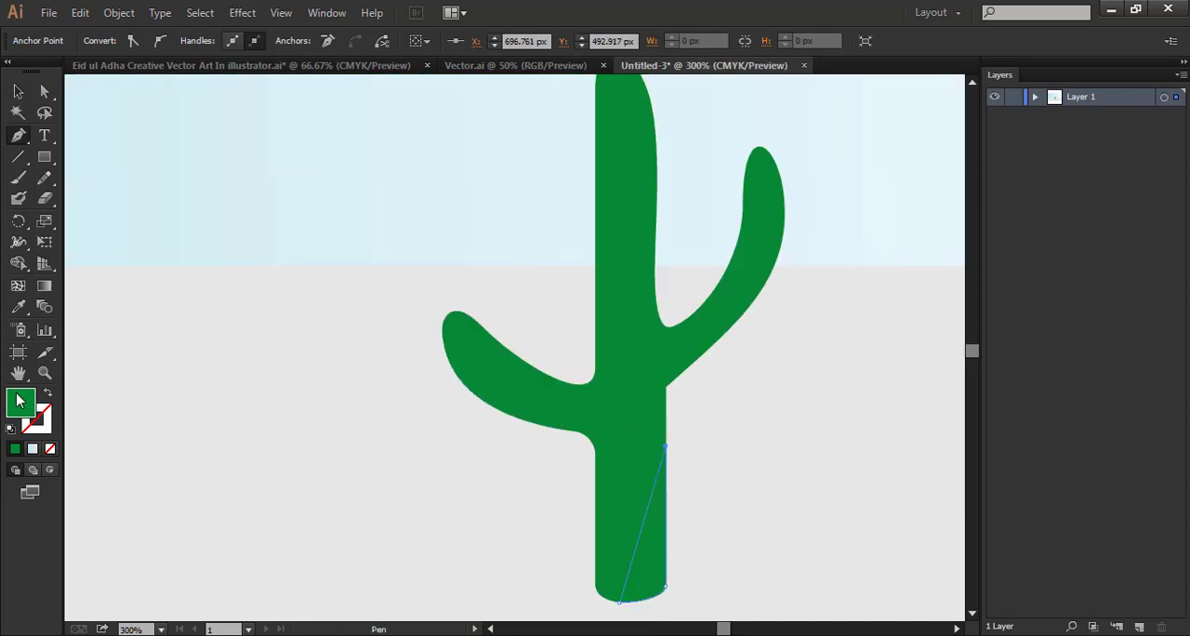
# Fill the trunk's wedge with dark grey and lower its opacity to make a translucent shadow
pyautogui.doubleClick(19, 400)
pyautogui.click(299, 337)
pyautogui.click(761, 172)
pyautogui.press('v')
pyautogui.moveTo(560, 42); pyautogui.dragTo(518, 61)
pyautogui.click(800, 446)
# Draw a closed, unfilled curved Pen shape along the left arm's lower edge, starting at its joint with the trunk
pyautogui.click(19, 136)
pyautogui.hotkey('ctrl', '+')
pyautogui.hotkey('ctrl', '+')
pyautogui.moveTo(583, 558); pyautogui.dragTo(542, 310)
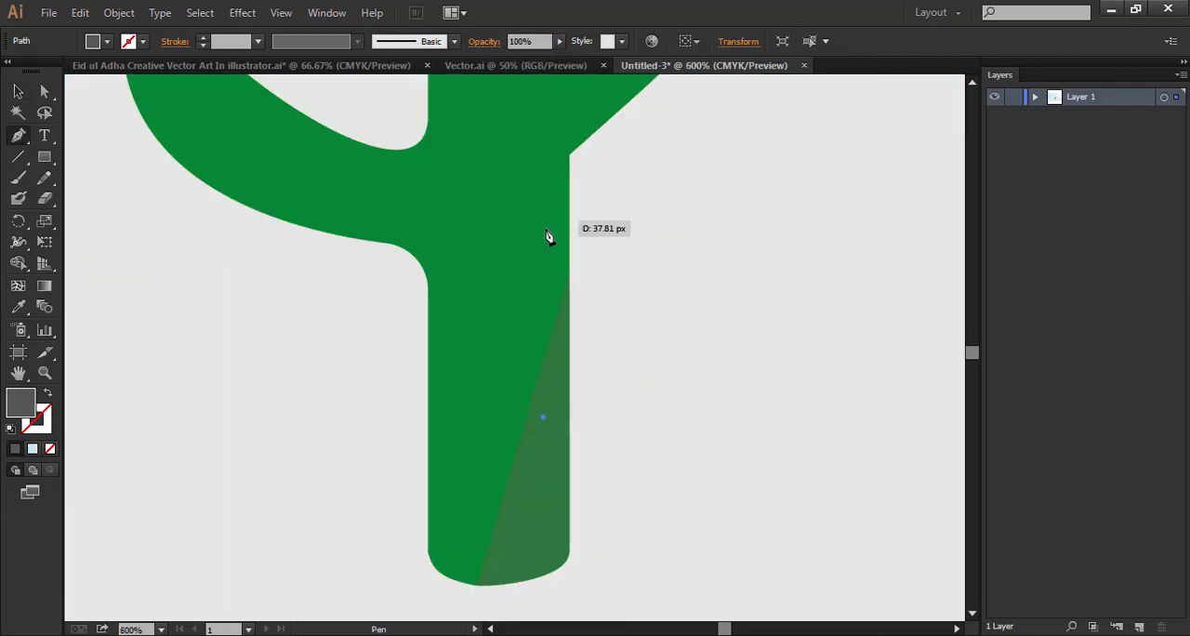
pyautogui.click(428, 285)
pyautogui.moveTo(421, 203); pyautogui.dragTo(417, 188)
pyautogui.moveTo(228, 151); pyautogui.dragTo(173, 102)
pyautogui.press('/')
pyautogui.press('Delete')
pyautogui.press('Delete')
pyautogui.moveTo(305, 227); pyautogui.dragTo(339, 234)
pyautogui.moveTo(415, 257); pyautogui.dragTo(424, 270)
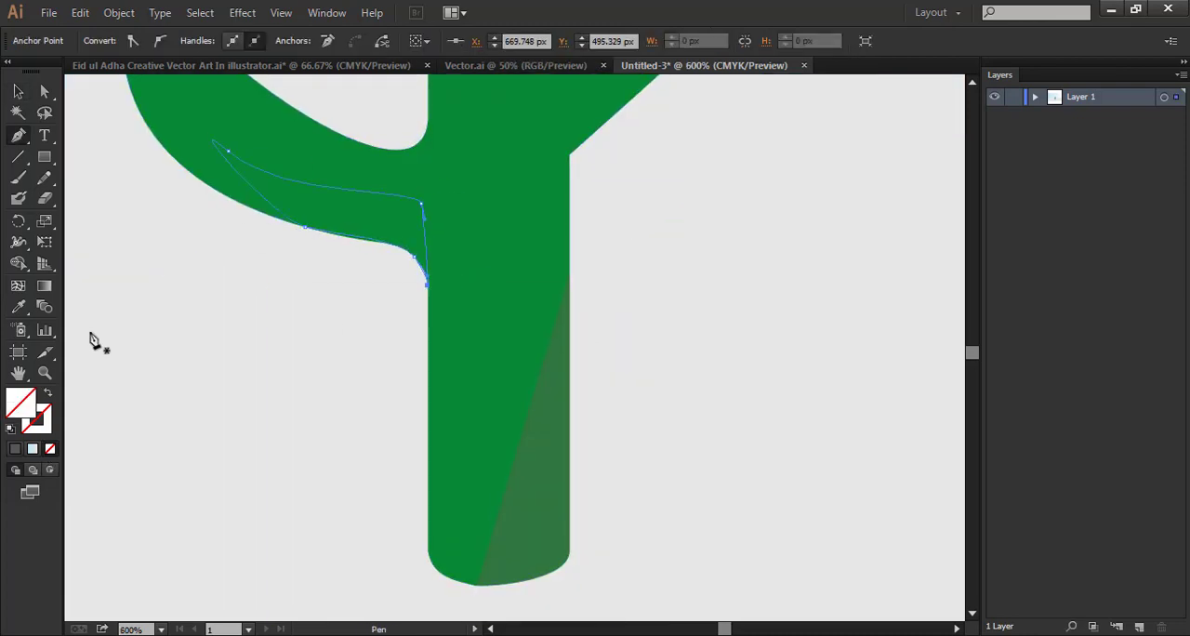
# Fill the left arm's shading shape with dark grey and set its opacity to 31%
pyautogui.doubleClick(20, 402)
pyautogui.click(761, 172)
pyautogui.press('v')
pyautogui.moveTo(560, 42); pyautogui.dragTo(507, 60)
pyautogui.click(541, 474)
# Try moving the upper-left anchor of the left arm's shading with Direct Selection and undo the move
pyautogui.scroll(1, 465, 307)
pyautogui.click(367, 253)
pyautogui.click(752, 308)
pyautogui.scroll(4, 338, 330)
pyautogui.click(564, 206)
pyautogui.press('a')
pyautogui.moveTo(561, 173); pyautogui.dragTo(545, 191)
pyautogui.hotkey('ctrl', 'z')
# Adjust the curve handles of the left arm's shading to follow the arm's lower edge and round its left end
pyautogui.click(560, 172)
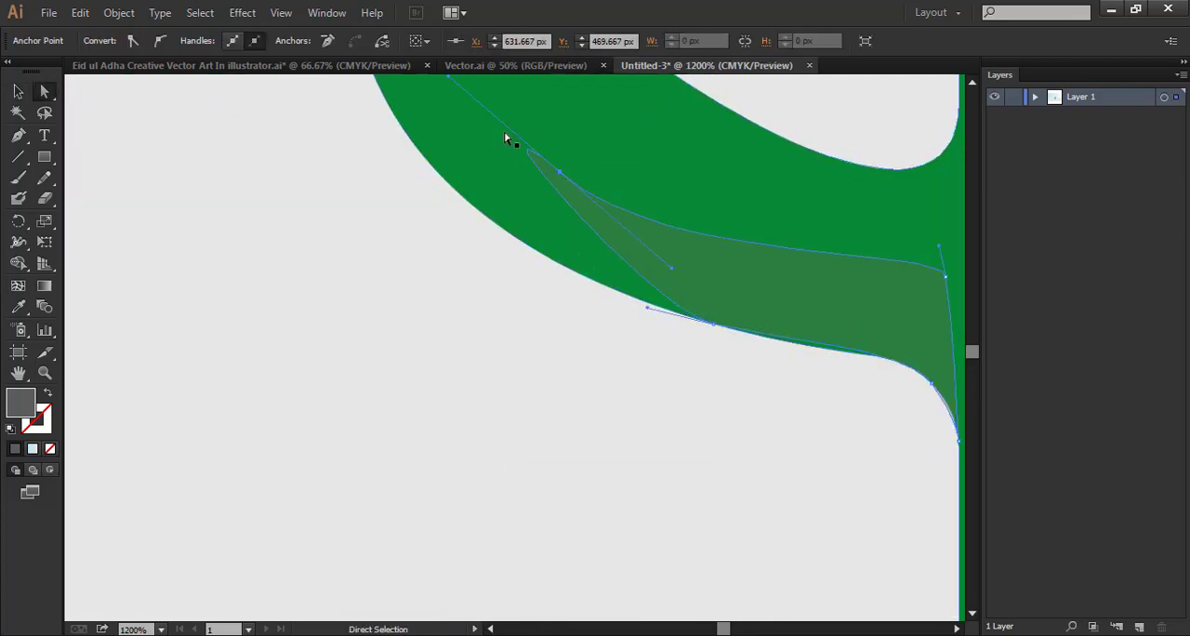
pyautogui.moveTo(648, 308); pyautogui.dragTo(388, 238)
pyautogui.click(496, 312)
pyautogui.click(714, 324)
pyautogui.scroll(1, 504, 333)
pyautogui.moveTo(448, 160); pyautogui.dragTo(505, 273)
pyautogui.scroll(-1, 492, 279)
pyautogui.moveTo(390, 258); pyautogui.dragTo(409, 248)
pyautogui.click(312, 344)
pyautogui.scroll(-2, 310, 346)
pyautogui.moveTo(497, 390); pyautogui.dragTo(361, 428)
pyautogui.click(357, 357)
# Add an anchor point midway along the upper edge of the left arm's shading and move it down
pyautogui.press('p')
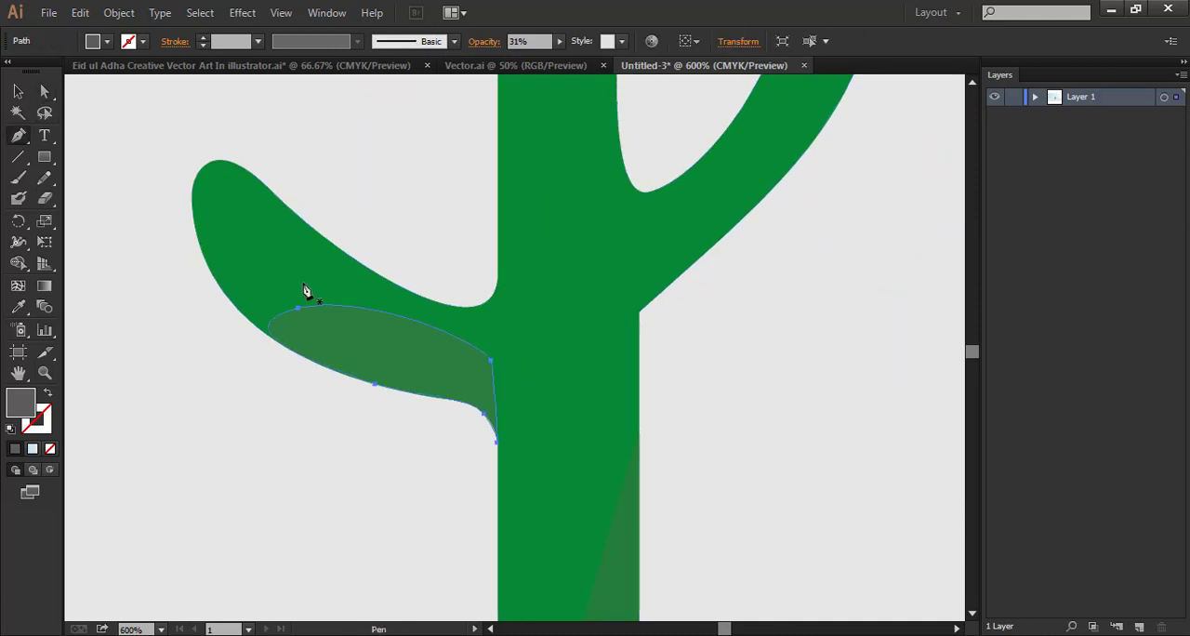
pyautogui.click(400, 316)
pyautogui.press('a')
pyautogui.moveTo(401, 316); pyautogui.dragTo(401, 342)
pyautogui.click(418, 445)
# Draw a Pen shading wedge from inside the trunk to the right arm's lower edge and back to their joint
pyautogui.moveTo(638, 316); pyautogui.dragTo(526, 347)
pyautogui.press('p')
pyautogui.click(502, 276)
pyautogui.moveTo(709, 162); pyautogui.dragTo(724, 136)
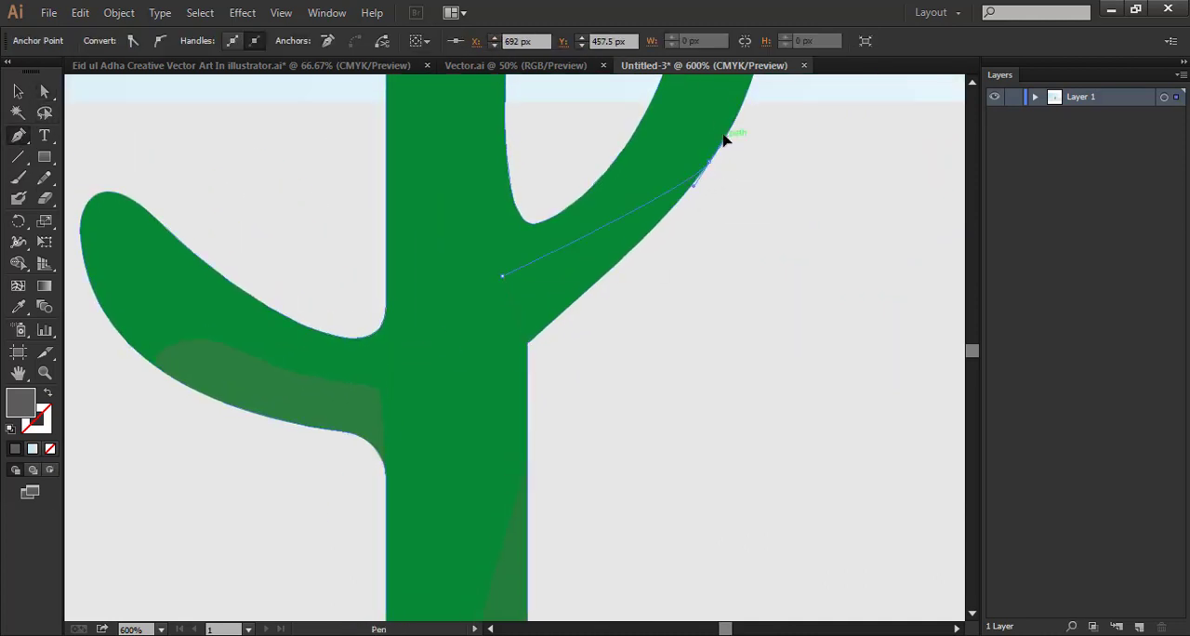
pyautogui.moveTo(528, 343); pyautogui.dragTo(456, 405)
pyautogui.click(528, 343)
pyautogui.click(502, 277)
# Fit the wedge's lower edge to the right arm with anchors midway along the arm and at the trunk joint
pyautogui.hotkey('ctrl', '+')
pyautogui.hotkey('ctrl', '+')
pyautogui.moveTo(715, 242); pyautogui.dragTo(568, 470)
pyautogui.click(577, 397)
pyautogui.keyDown('alt'); pyautogui.click(382, 568); pyautogui.keyUp('alt')
pyautogui.hotkey('ctrl', '-')
pyautogui.hotkey('ctrl', '-')
pyautogui.hotkey('ctrl', '-')
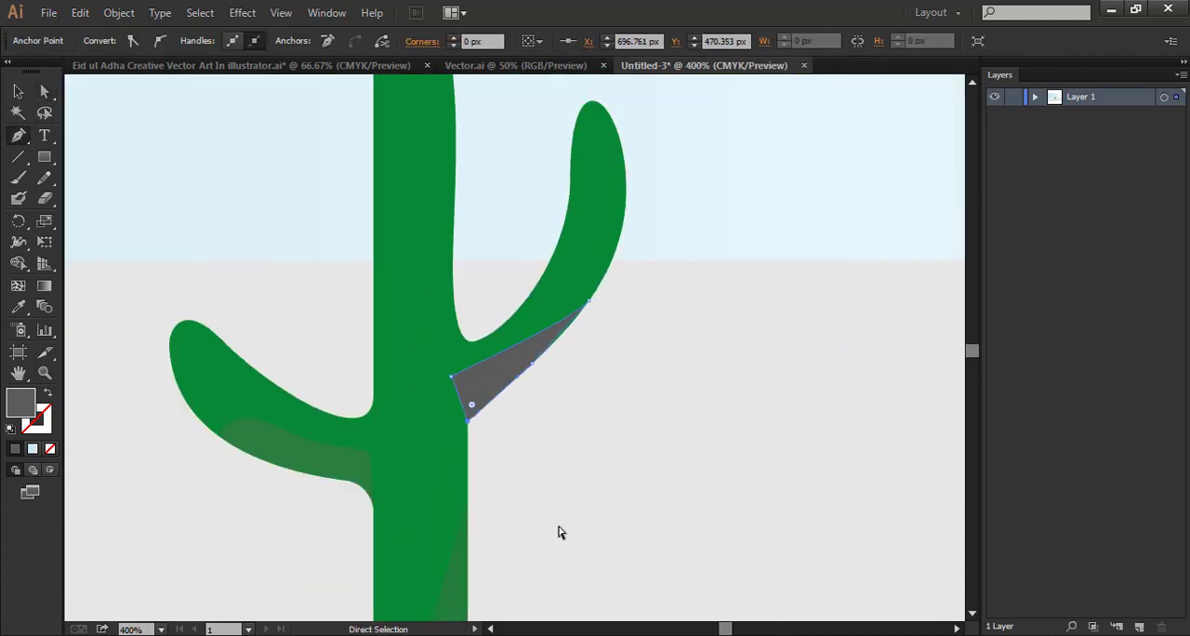
# Set the right arm's shading wedge to 29% opacity and deselect it
pyautogui.hotkey('ctrl', '-')
pyautogui.press('v')
pyautogui.click(505, 59)
pyautogui.click(712, 378)
# Examine the cactus and its three shading shapes at several zoom levels
pyautogui.hotkey('ctrl', '-')
pyautogui.hotkey('ctrl', '-')
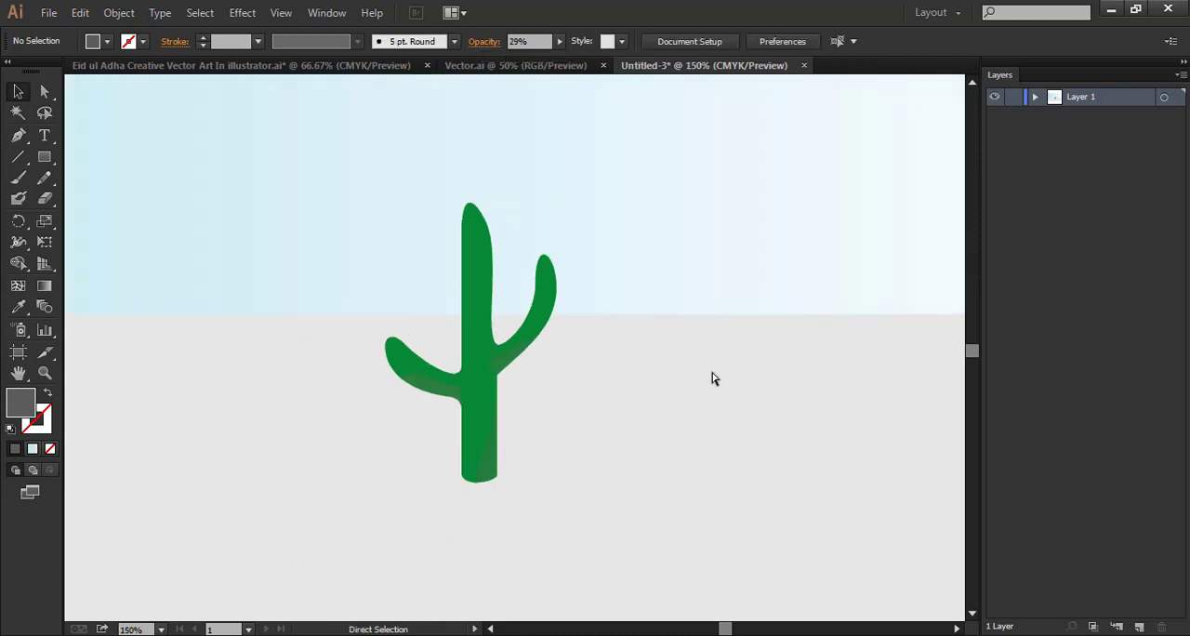
pyautogui.hotkey('ctrl', '+')
pyautogui.hotkey('ctrl', '-')
pyautogui.hotkey('ctrl', '-')
pyautogui.hotkey('ctrl', '-')
pyautogui.hotkey('ctrl', '+')
pyautogui.hotkey('ctrl', '+')
pyautogui.hotkey('ctrl', '+')
pyautogui.hotkey('ctrl', '+')
pyautogui.hotkey('ctrl', '+')
# Lower the opacity of the trunk and right arm shading, and set the left arm's shading to 16% opacity
pyautogui.scroll(-3, 420, 456)
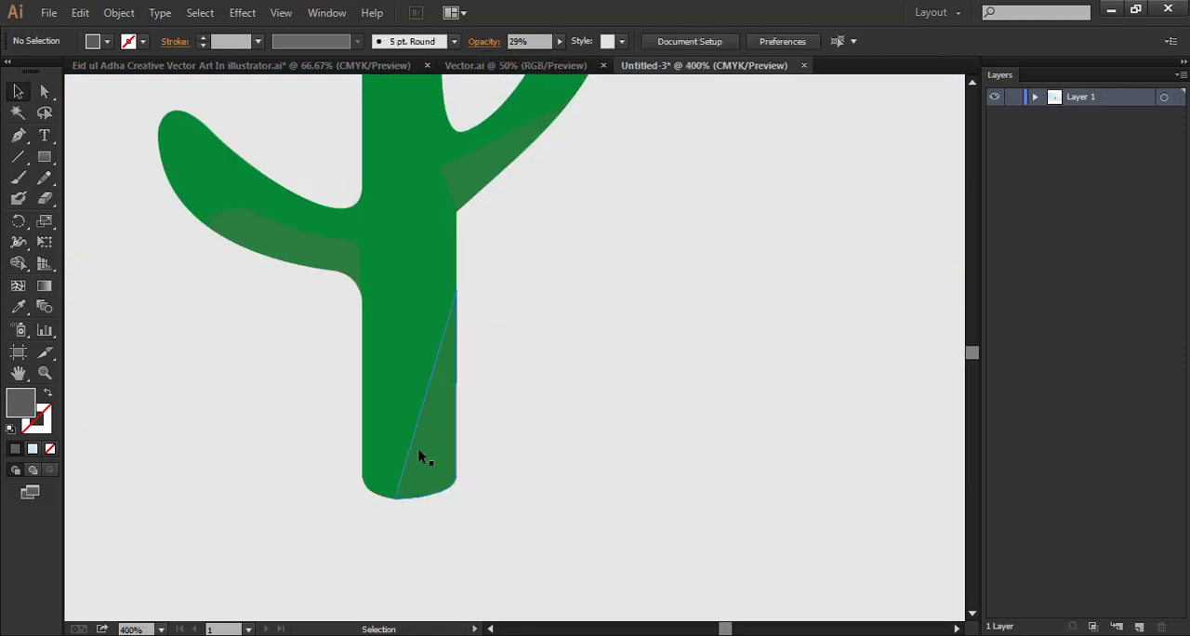
pyautogui.click(419, 456)
pyautogui.click(590, 294)
pyautogui.scroll(1, 589, 294)
pyautogui.click(556, 149)
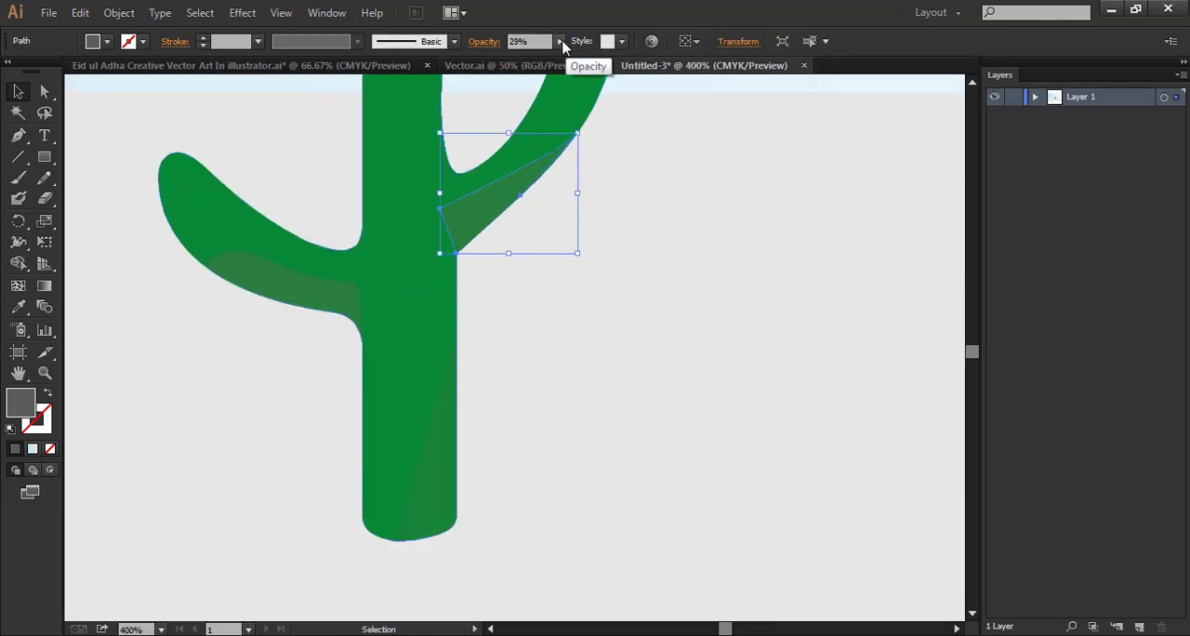
pyautogui.click(342, 296)
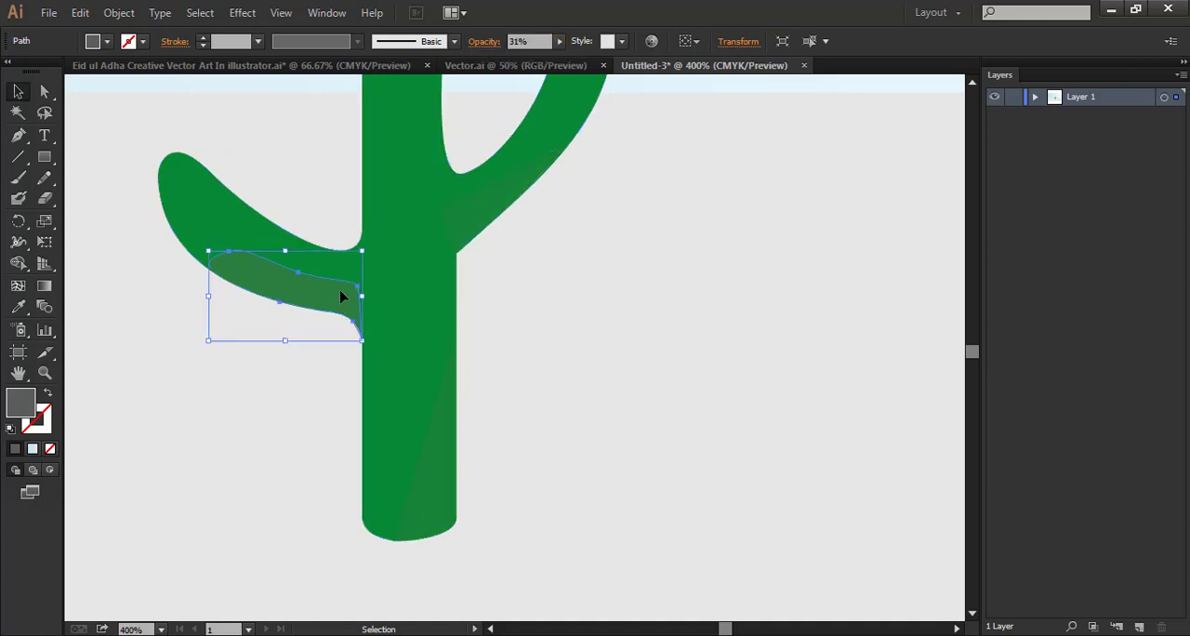
pyautogui.click(663, 273)
# Draw a wide, flat dark grey ellipse across the cactus's base, extending mostly to its left
pyautogui.hotkey('ctrl', '-')
pyautogui.hotkey('ctrl', '-')
pyautogui.hotkey('ctrl', '-')
pyautogui.hotkey('ctrl', '-')
pyautogui.hotkey('ctrl', '-')
pyautogui.hotkey('ctrl', '-')
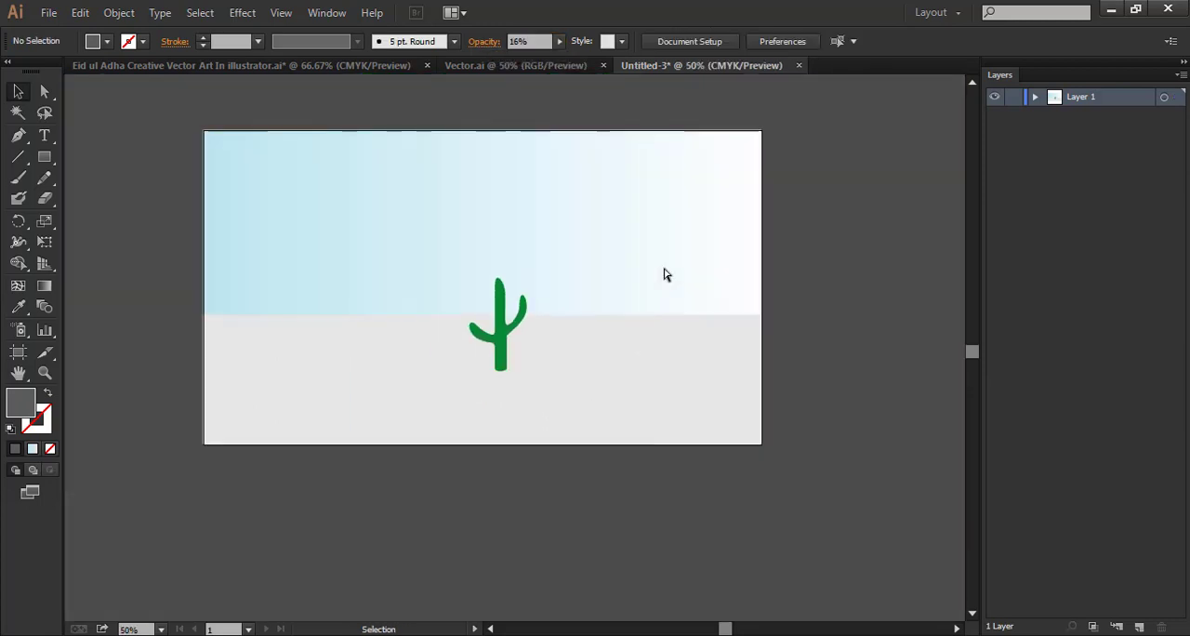
pyautogui.hotkey('ctrl', '+')
pyautogui.press('space')
pyautogui.moveTo(642, 316); pyautogui.dragTo(671, 314)
pyautogui.moveTo(45, 158); pyautogui.dragTo(119, 198)
pyautogui.moveTo(266, 403); pyautogui.dragTo(596, 420)
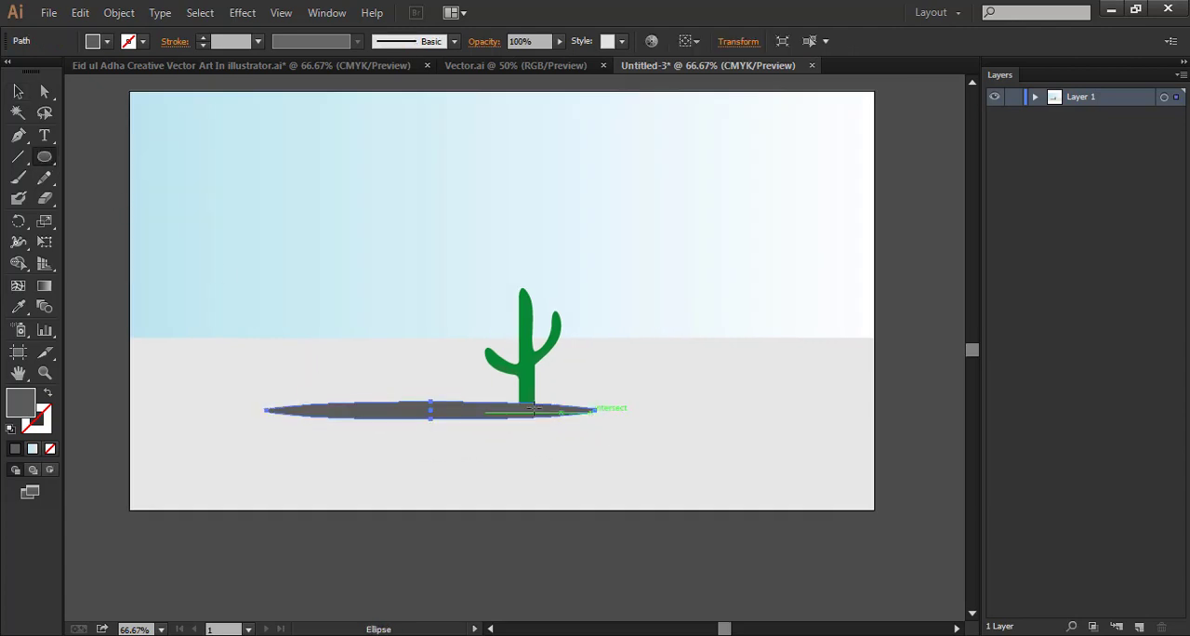
# Place the ellipse behind the cactus in the stacking order and set its opacity to 17%
pyautogui.press('v')
pyautogui.click(1035, 97)
pyautogui.moveTo(1111, 121); pyautogui.dragTo(1114, 199)
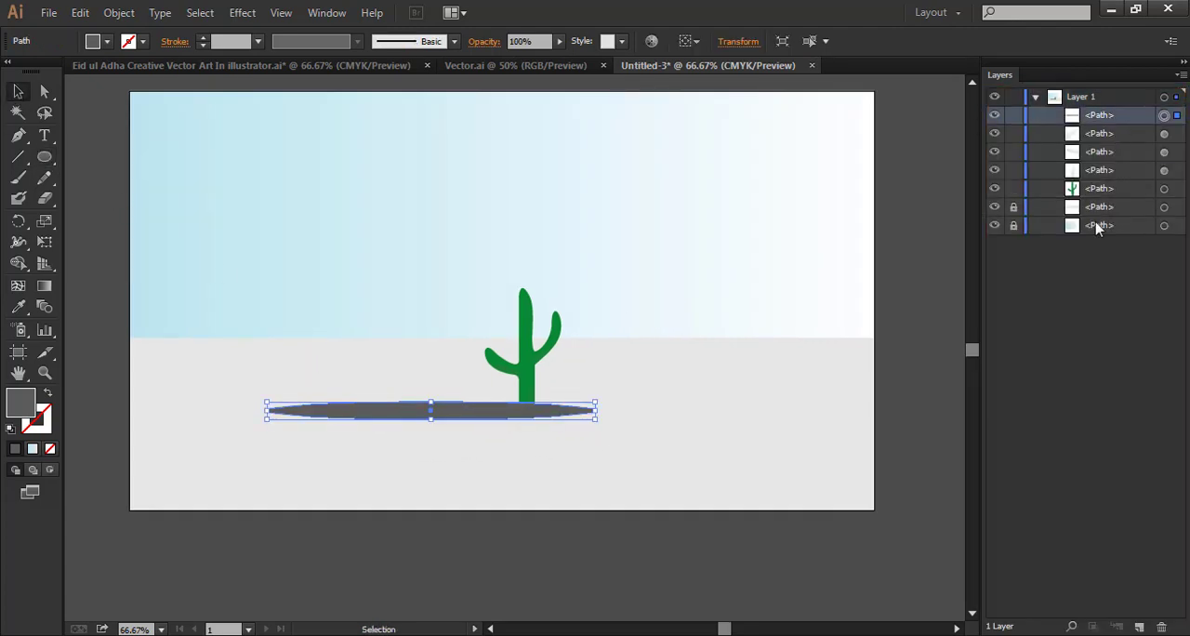
pyautogui.click(559, 41)
pyautogui.moveTo(566, 58); pyautogui.dragTo(494, 61)
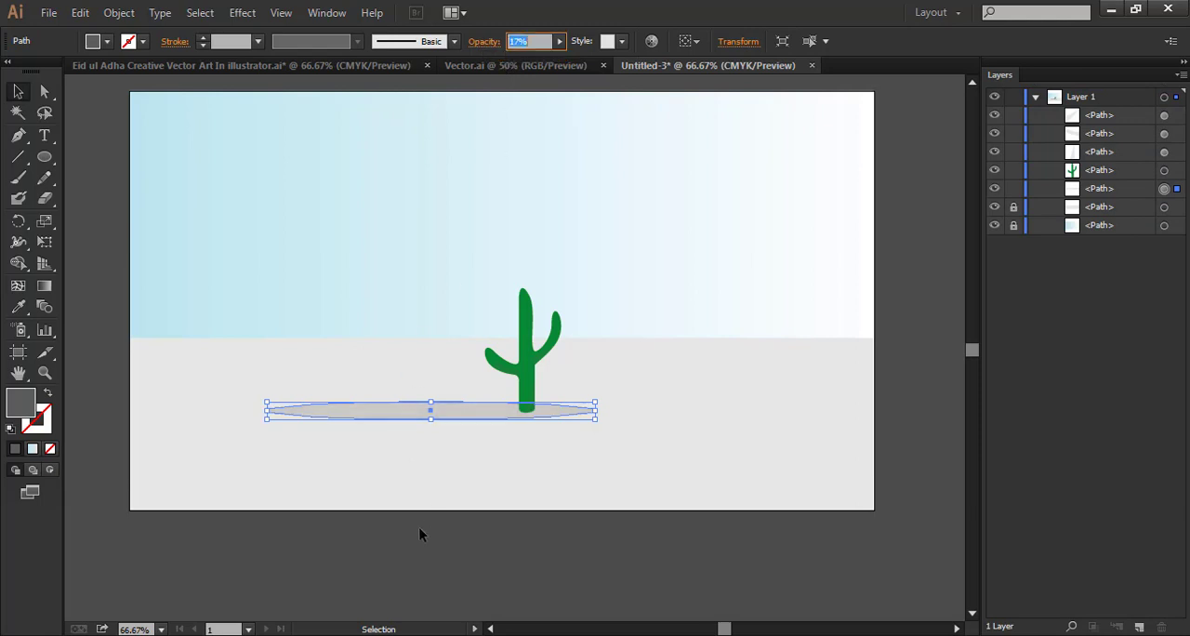
# Shift the shadow ellipse to the left and stretch its left end farther outward
pyautogui.moveTo(435, 412); pyautogui.dragTo(395, 412)
pyautogui.click(412, 502)
pyautogui.click(346, 415)
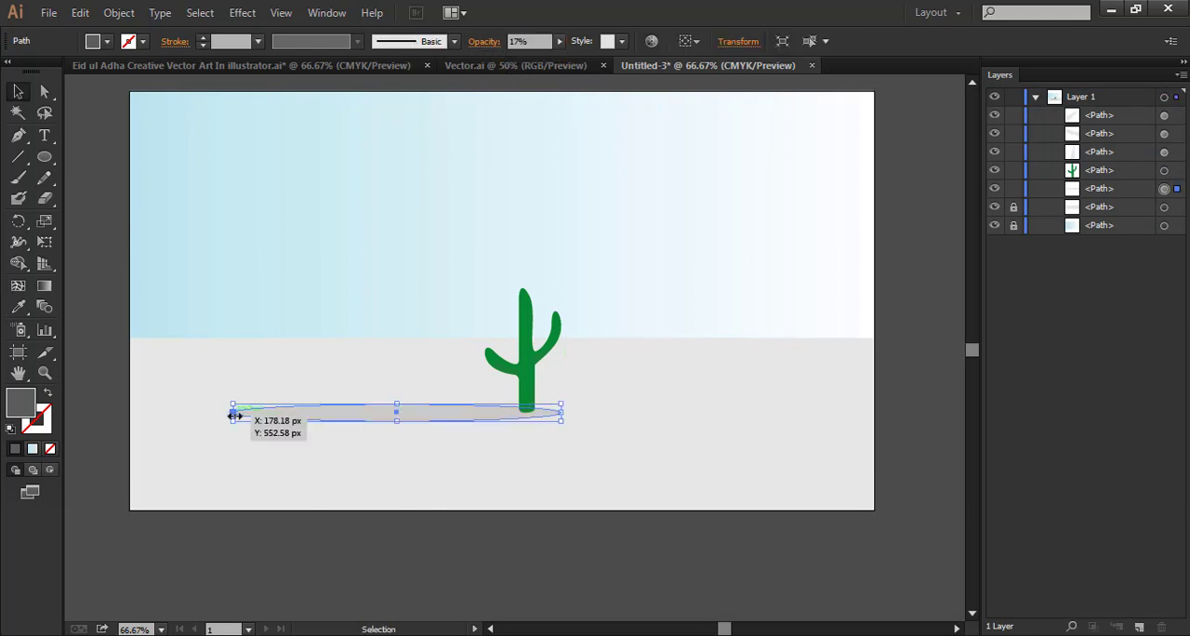
pyautogui.moveTo(234, 413); pyautogui.dragTo(188, 413)
pyautogui.click(112, 487)
# Draw a tiny ellipse near the top of the cactus's trunk and fill it with white
pyautogui.scroll(1, 542, 485)
pyautogui.moveTo(668, 451); pyautogui.dragTo(709, 443)
pyautogui.scroll(4, 605, 398)
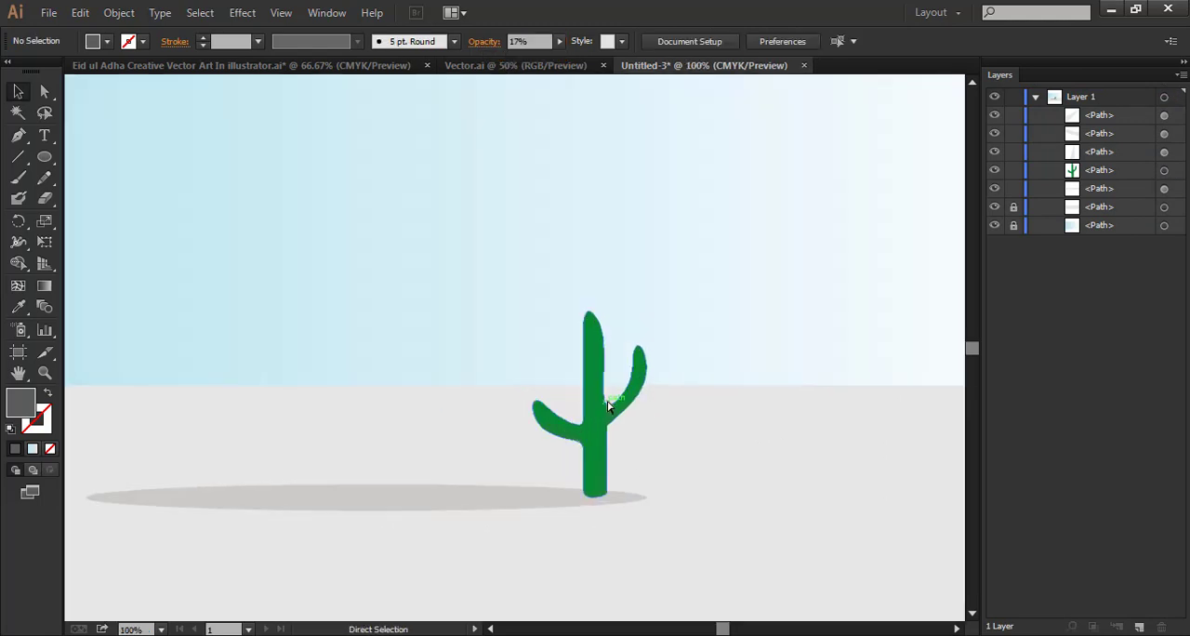
pyautogui.press('l')
pyautogui.moveTo(467, 142); pyautogui.dragTo(475, 128)
pyautogui.click(107, 42)
pyautogui.click(39, 64)
pyautogui.click(245, 266)
pyautogui.press('v')
pyautogui.click(247, 265)
# Duplicate the white dot several times to scatter a cluster over the top of the trunk
pyautogui.moveTo(475, 128); pyautogui.dragTo(481, 112)
pyautogui.moveTo(481, 113); pyautogui.dragTo(485, 127)
pyautogui.moveTo(485, 127); pyautogui.dragTo(497, 141)
pyautogui.moveTo(498, 141); pyautogui.dragTo(485, 145)
pyautogui.moveTo(525, 235); pyautogui.dragTo(515, 187)
# Copy the white dots onto the upper parts of the cactus's left and right arms
pyautogui.moveTo(493, 87); pyautogui.dragTo(365, 340)
pyautogui.moveTo(364, 340); pyautogui.dragTo(362, 364)
pyautogui.moveTo(363, 363); pyautogui.dragTo(344, 308)
pyautogui.moveTo(344, 309); pyautogui.dragTo(341, 317)
pyautogui.moveTo(341, 315); pyautogui.dragTo(641, 148)
pyautogui.moveTo(643, 149)
pyautogui.mouseDown()
pyautogui.moveTo(655, 158)
pyautogui.moveTo(648, 168)
pyautogui.mouseUp()
pyautogui.click(658, 159)
pyautogui.click(751, 313)
pyautogui.scroll(2, 748, 314)
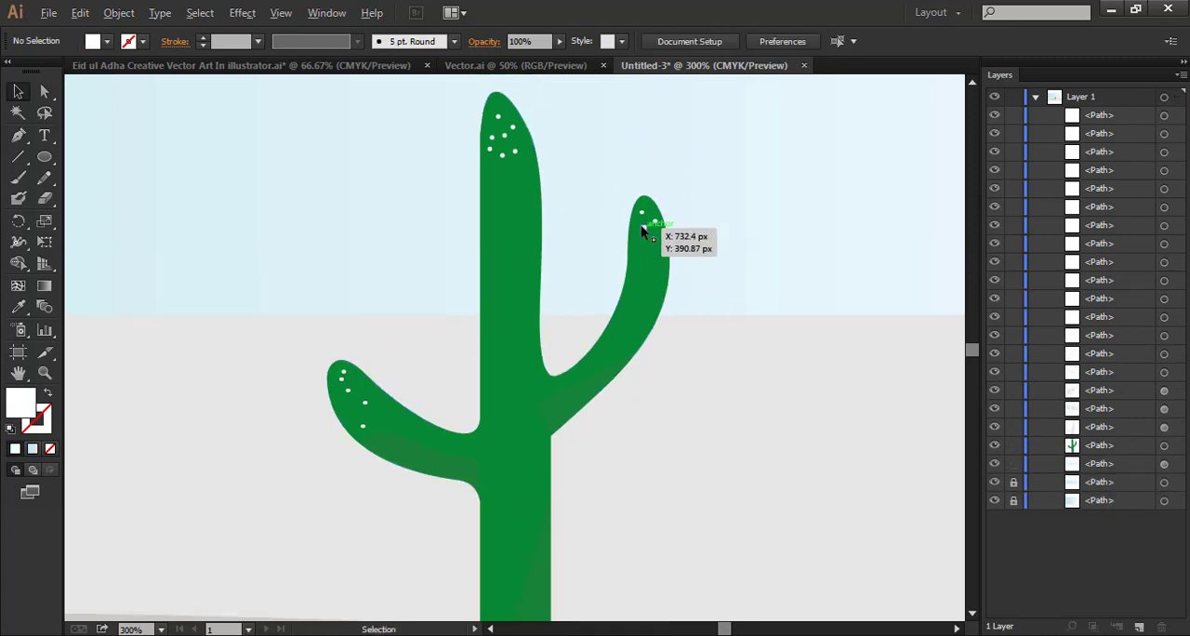
# Place copies of the white dot at scattered spots down the middle of the trunk
pyautogui.moveTo(656, 223); pyautogui.dragTo(518, 279)
pyautogui.moveTo(518, 279); pyautogui.dragTo(522, 477)
pyautogui.click(705, 434)
pyautogui.hotkey('ctrl', '-')
pyautogui.hotkey('ctrl', '-')
pyautogui.hotkey('ctrl', '-')
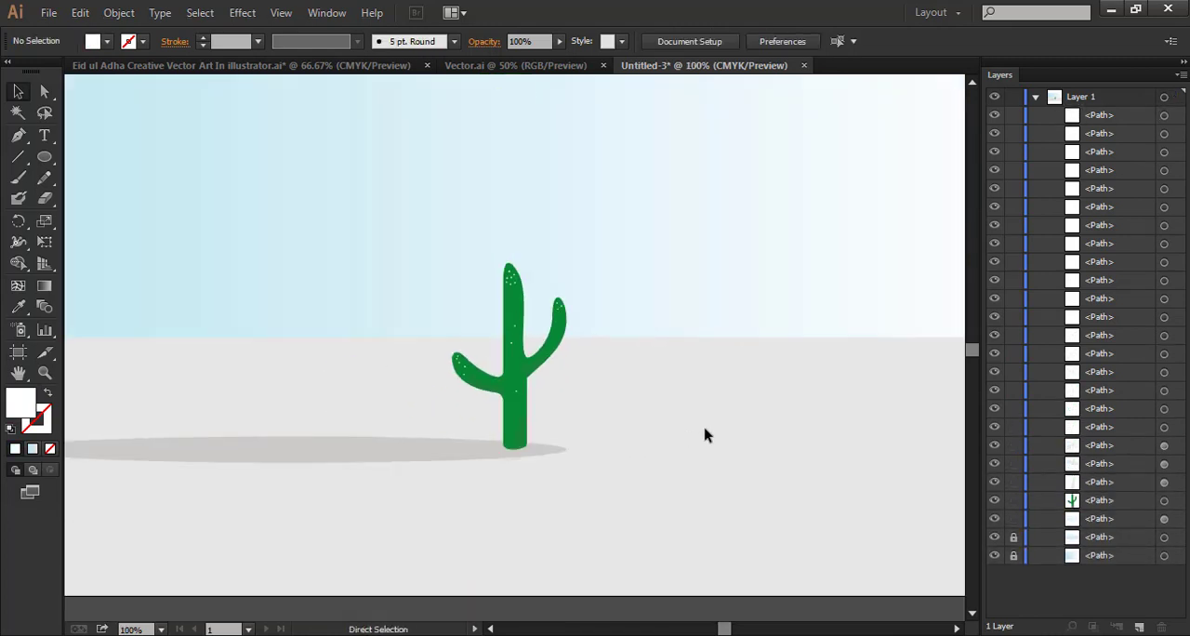
# Group the cactus with its shading shapes and white dots, leaving the shadow ellipse out, and deselect
pyautogui.moveTo(576, 388); pyautogui.dragTo(751, 393)
pyautogui.rightClick(518, 363)
pyautogui.click(611, 448)
pyautogui.click(652, 388)
# Draw a thin, wide rectangle above the ground shadow beside the cactus and fill it with #f7931f
pyautogui.moveTo(827, 422); pyautogui.dragTo(775, 409)
pyautogui.press('m')
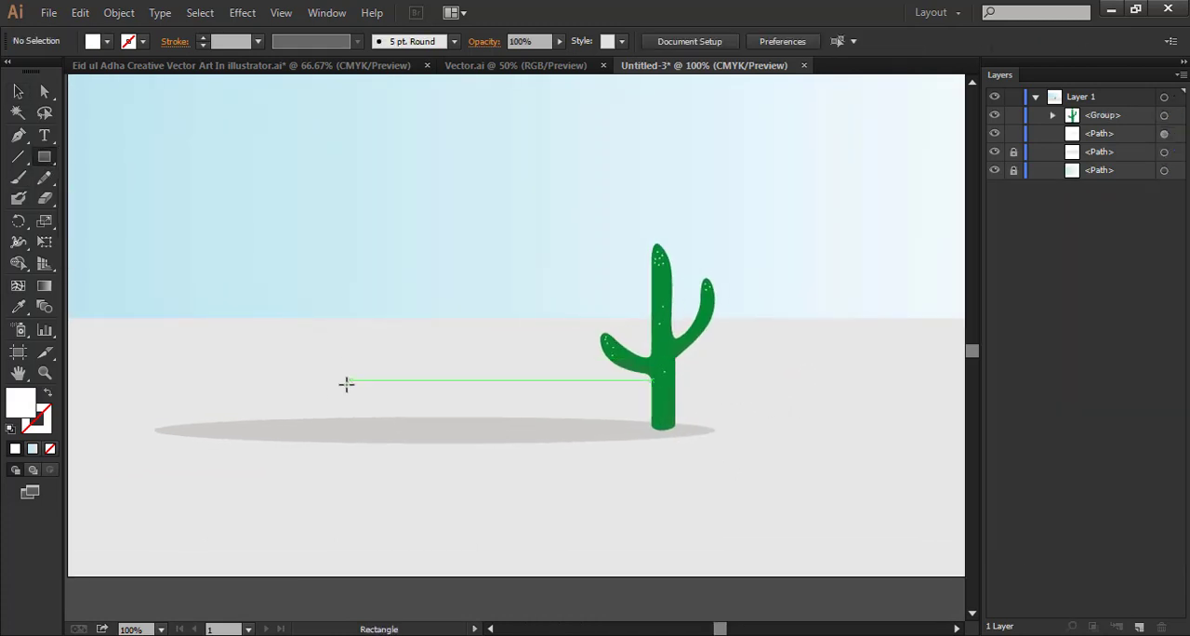
pyautogui.moveTo(333, 401); pyautogui.dragTo(600, 412)
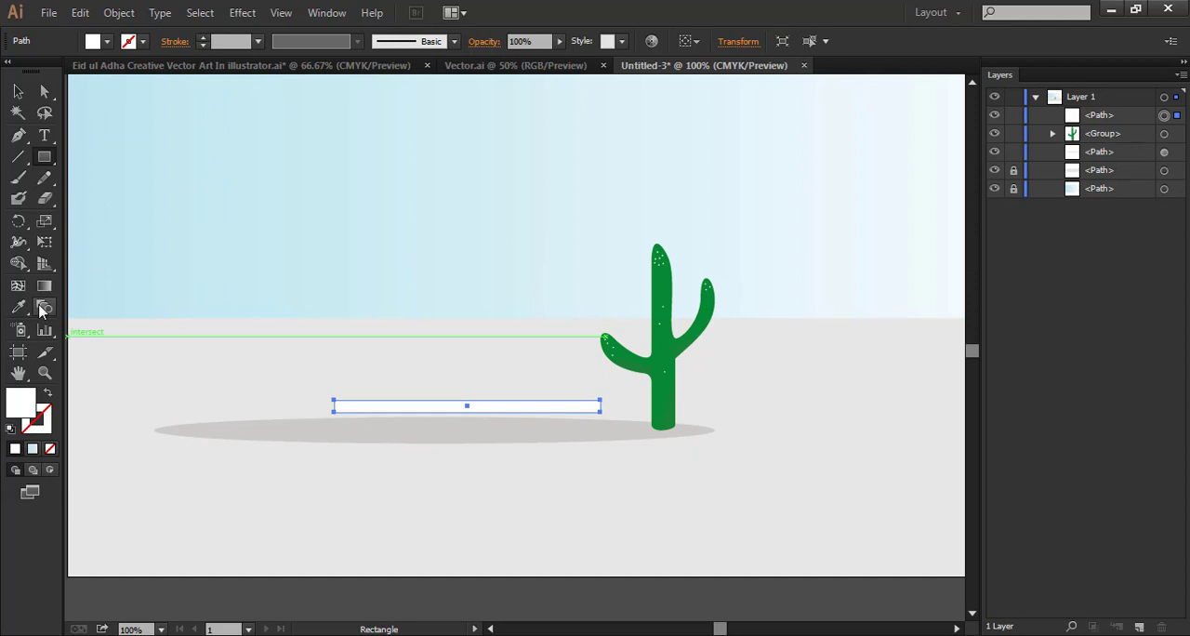
pyautogui.doubleClick(20, 403)
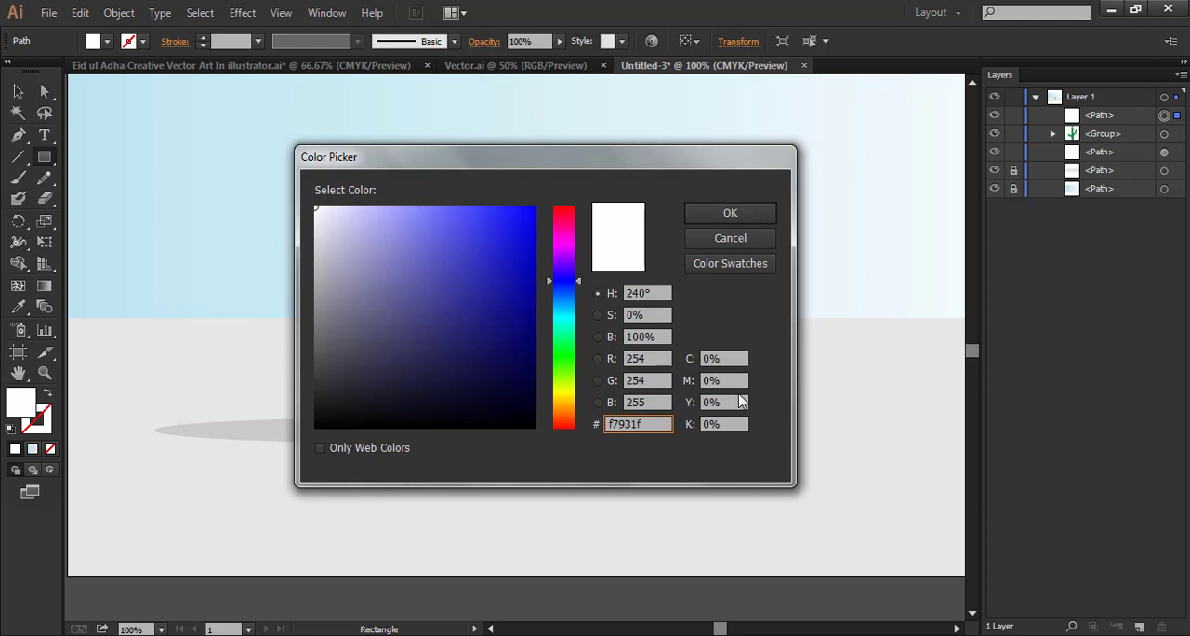
pyautogui.click(733, 213)
# Move the orange bar down and slightly left so it rests on the shadow ellipse, keeping its fill #f7931f
pyautogui.click(18, 91)
pyautogui.click(408, 375)
pyautogui.click(408, 405)
pyautogui.doubleClick(14, 402)
pyautogui.click(654, 425)
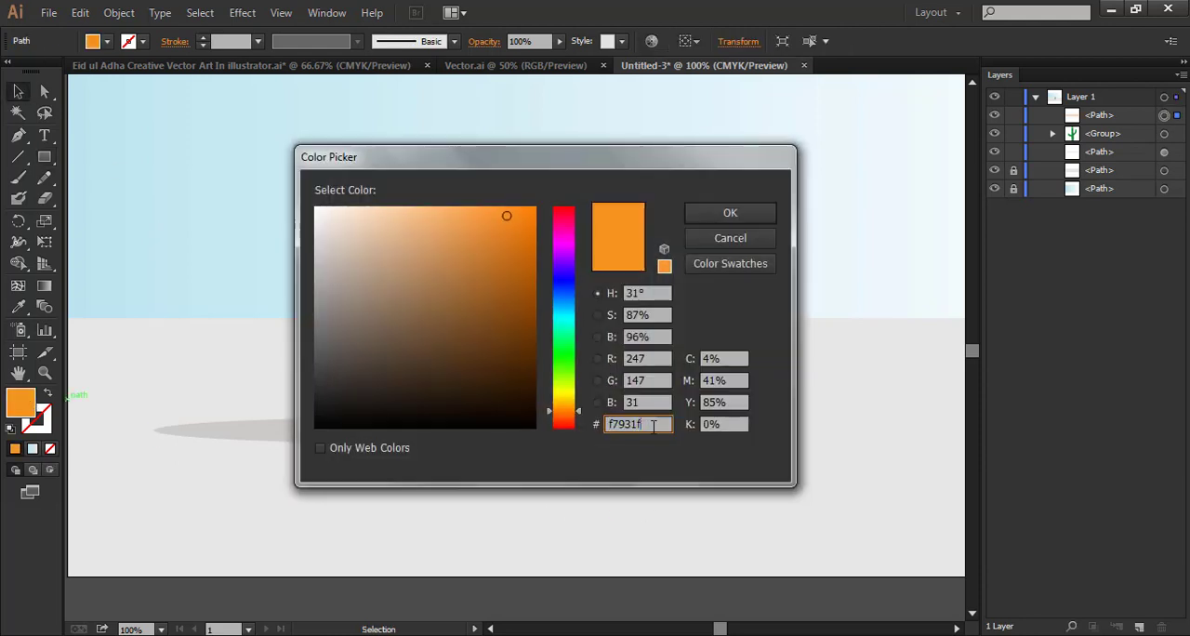
pyautogui.click(731, 213)
pyautogui.click(595, 419)
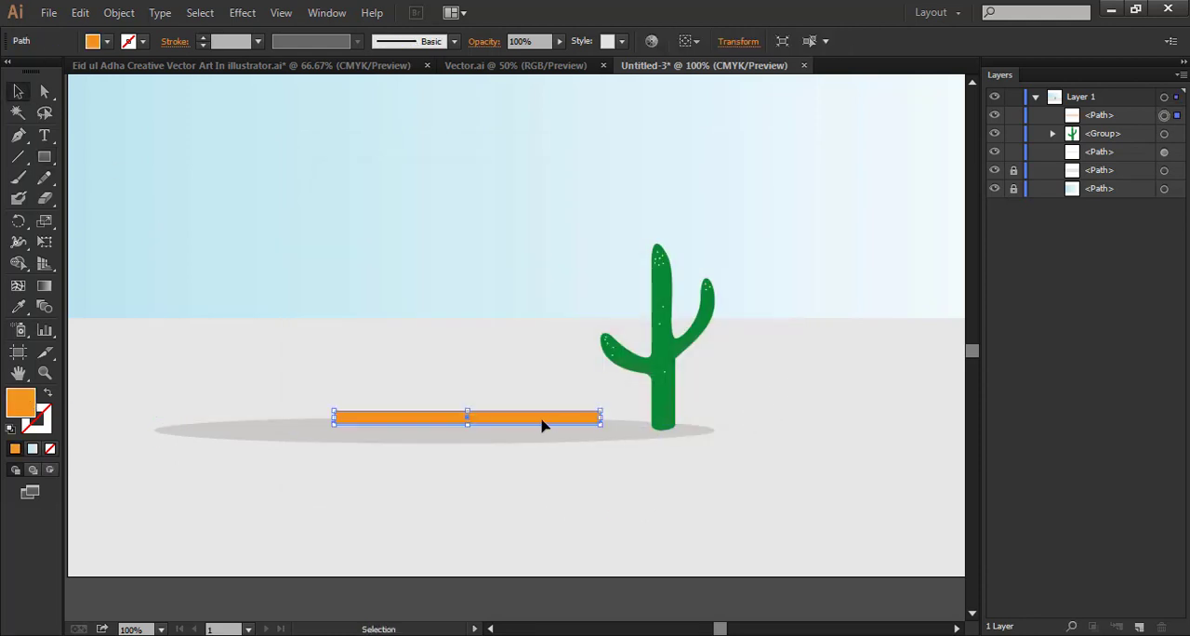
pyautogui.moveTo(547, 422); pyautogui.dragTo(547, 422)
pyautogui.click(177, 318)
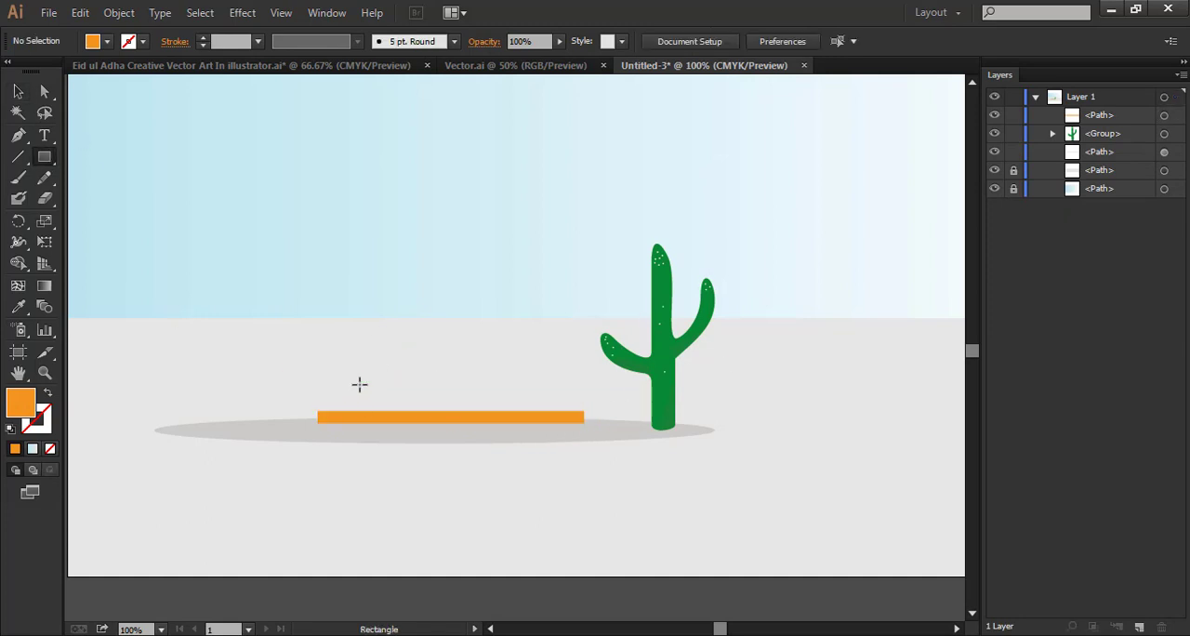
# Draw a slightly narrower thin rectangle directly on top of the orange bar as a second step, filled with #f9b55f
pyautogui.moveTo(327, 401)
pyautogui.mouseDown()
pyautogui.moveTo(337, 414)
pyautogui.moveTo(579, 418)
pyautogui.mouseUp()
pyautogui.press('v')
pyautogui.doubleClick(20, 402)
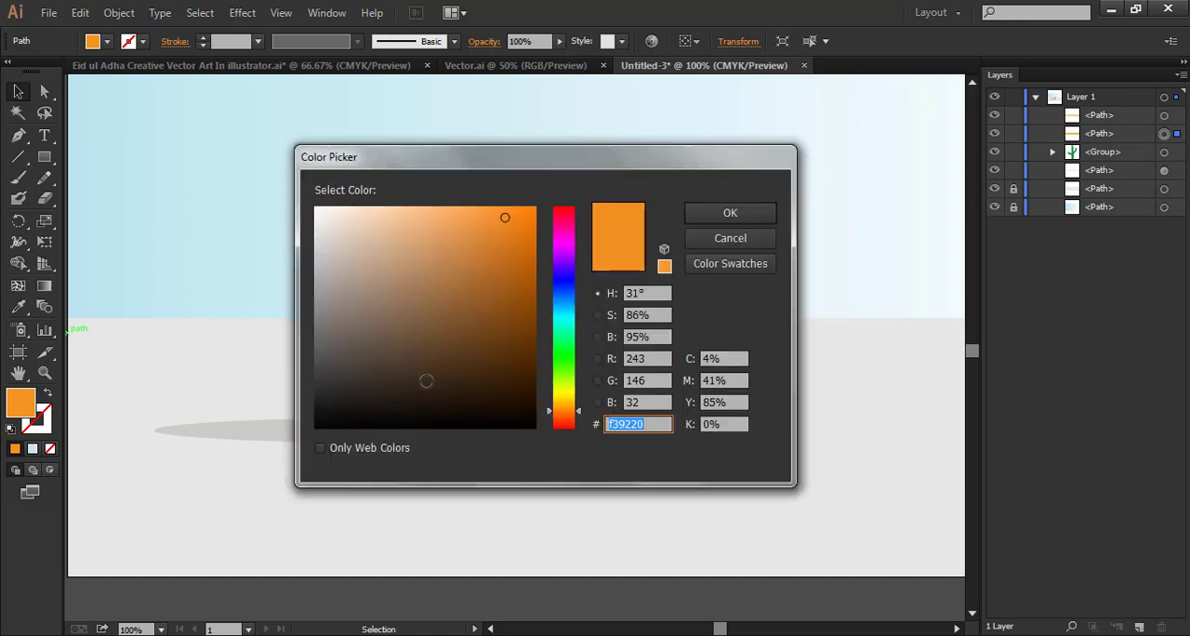
pyautogui.click(645, 426)
pyautogui.write('f9b55f')
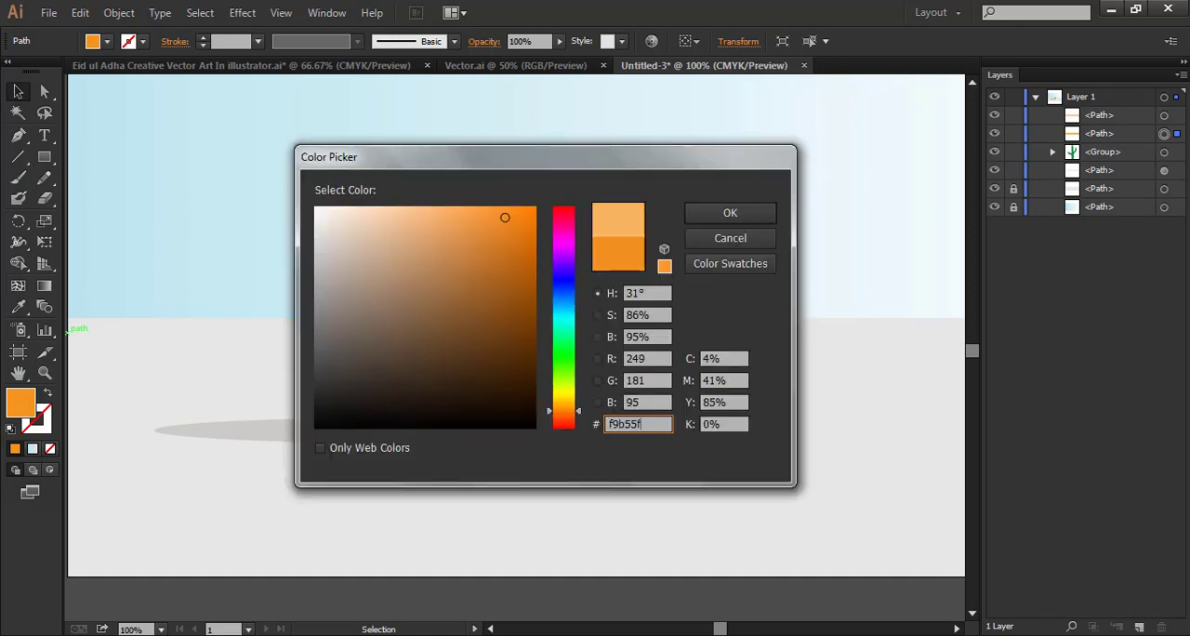
pyautogui.press('Return')
pyautogui.click(951, 278)
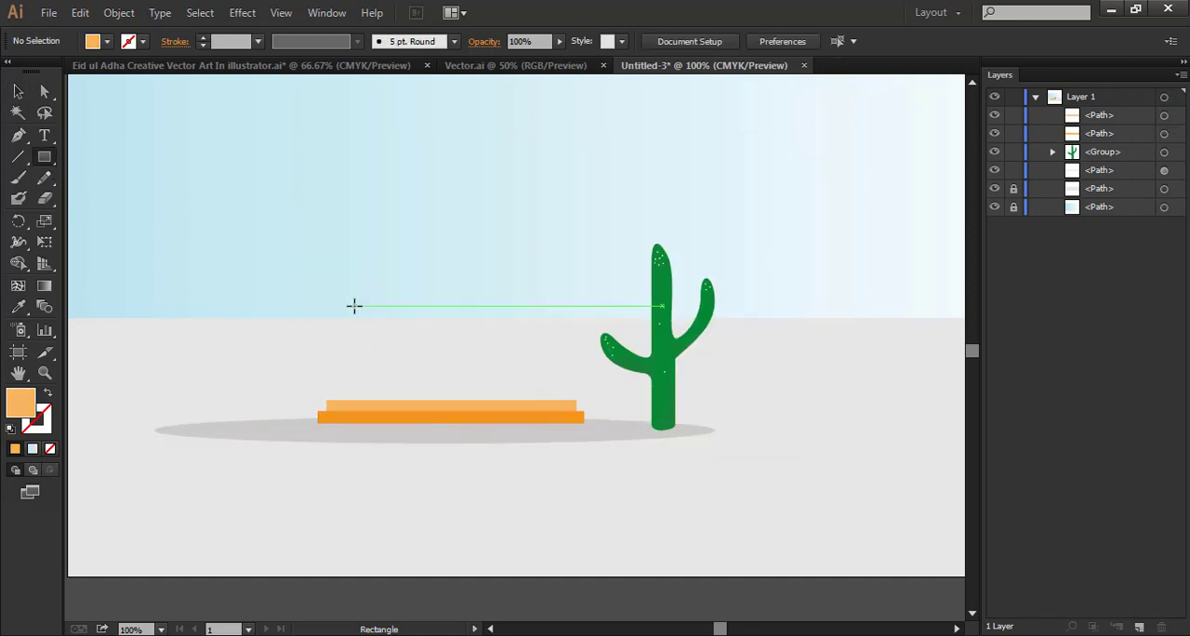
# Draw a tall wall rectangle standing on the upper step, slightly narrower than it, and fill it with #dfa83b
pyautogui.moveTo(337, 315); pyautogui.dragTo(567, 401)
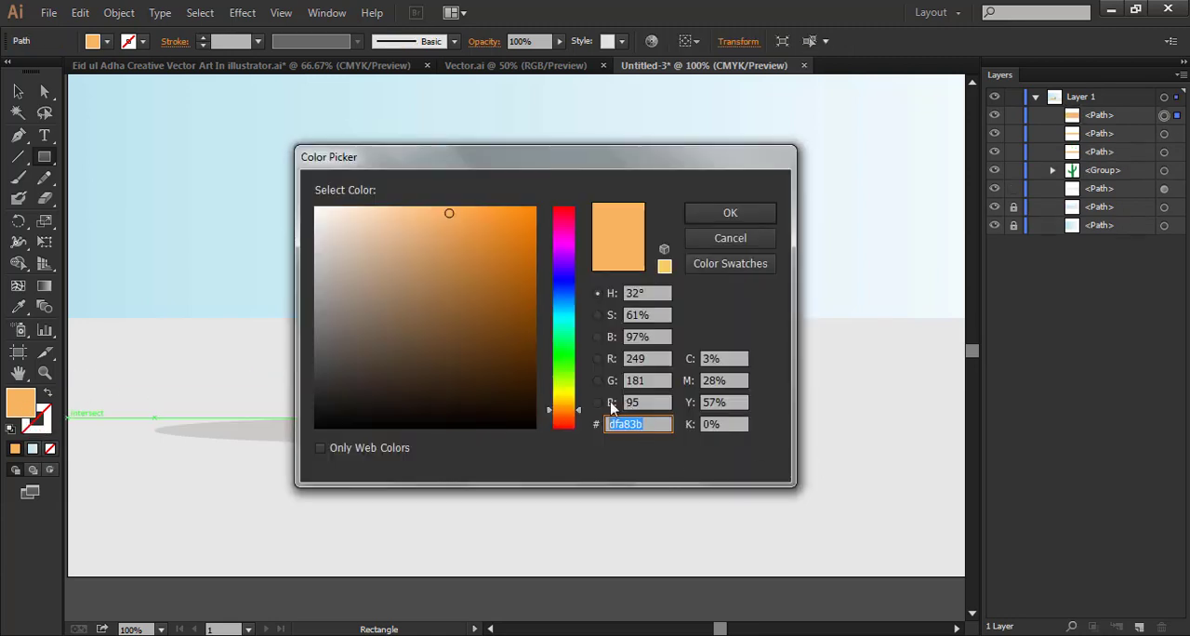
pyautogui.click(730, 213)
pyautogui.click(18, 93)
pyautogui.click(673, 540)
# Draw a strip about 264 px wide and 11 px high along the wall's top edge and fill it with #b17f25
pyautogui.press('space')
pyautogui.moveTo(677, 537); pyautogui.dragTo(687, 553)
pyautogui.press('m')
pyautogui.moveTo(346, 330); pyautogui.dragTo(582, 338)
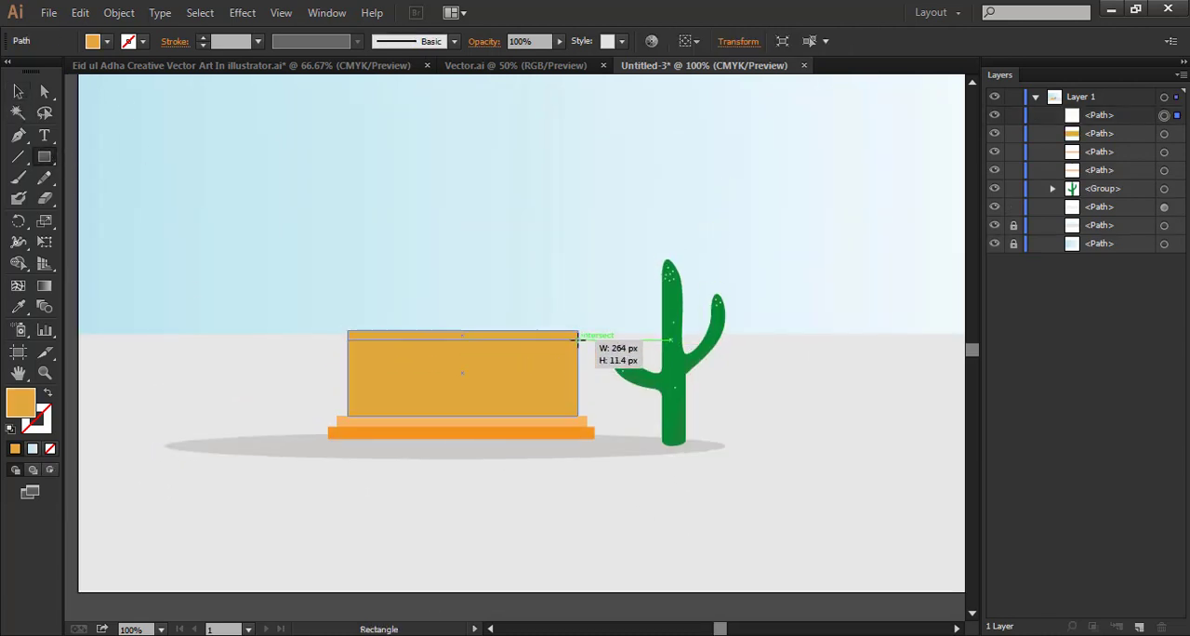
pyautogui.doubleClick(20, 401)
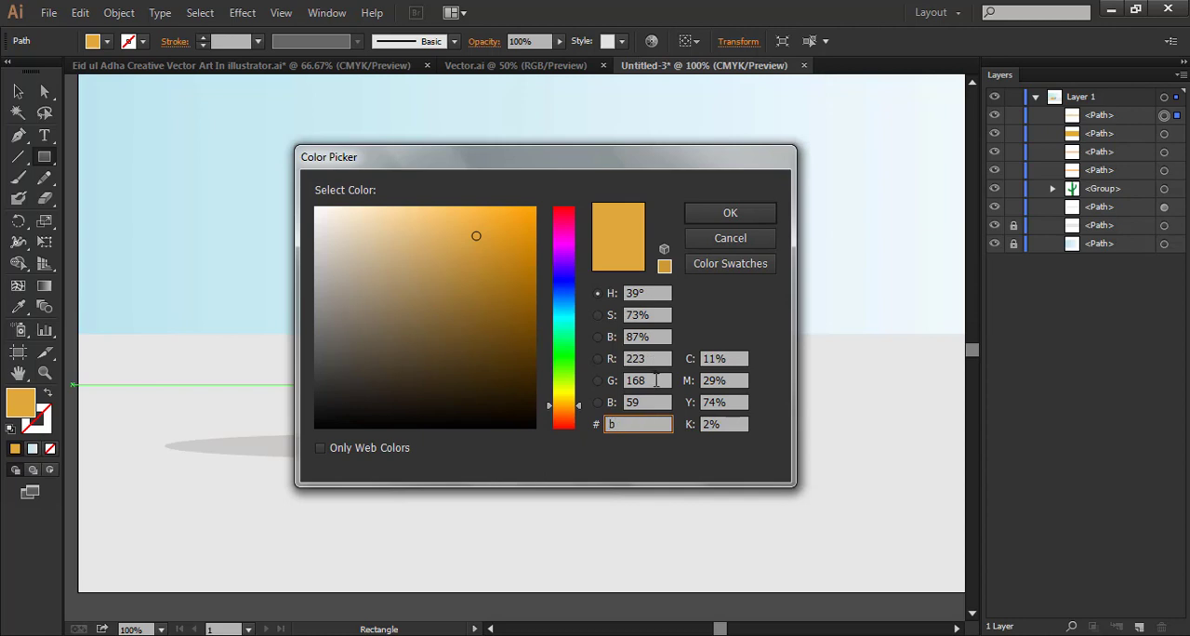
pyautogui.click(747, 221)
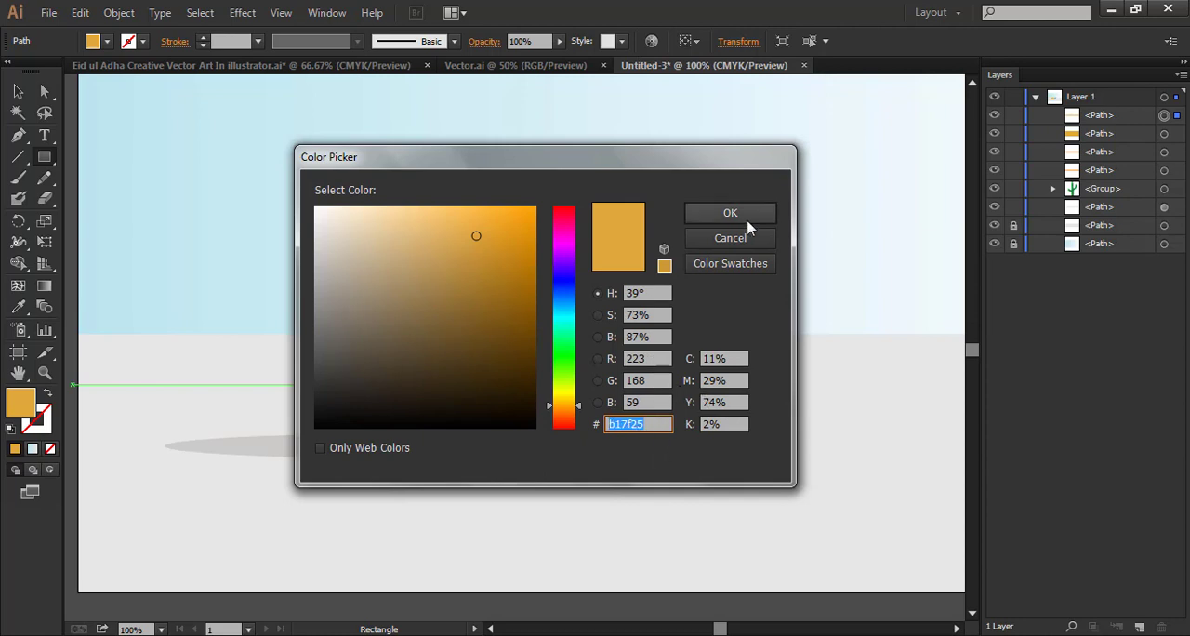
pyautogui.click(17, 92)
pyautogui.click(533, 547)
# Draw a tall, narrow rounded rectangle with fully rounded ends on the empty canvas below the artboard
pyautogui.press('space')
pyautogui.moveTo(534, 548); pyautogui.dragTo(548, 328)
pyautogui.moveTo(41, 159); pyautogui.dragTo(159, 183)
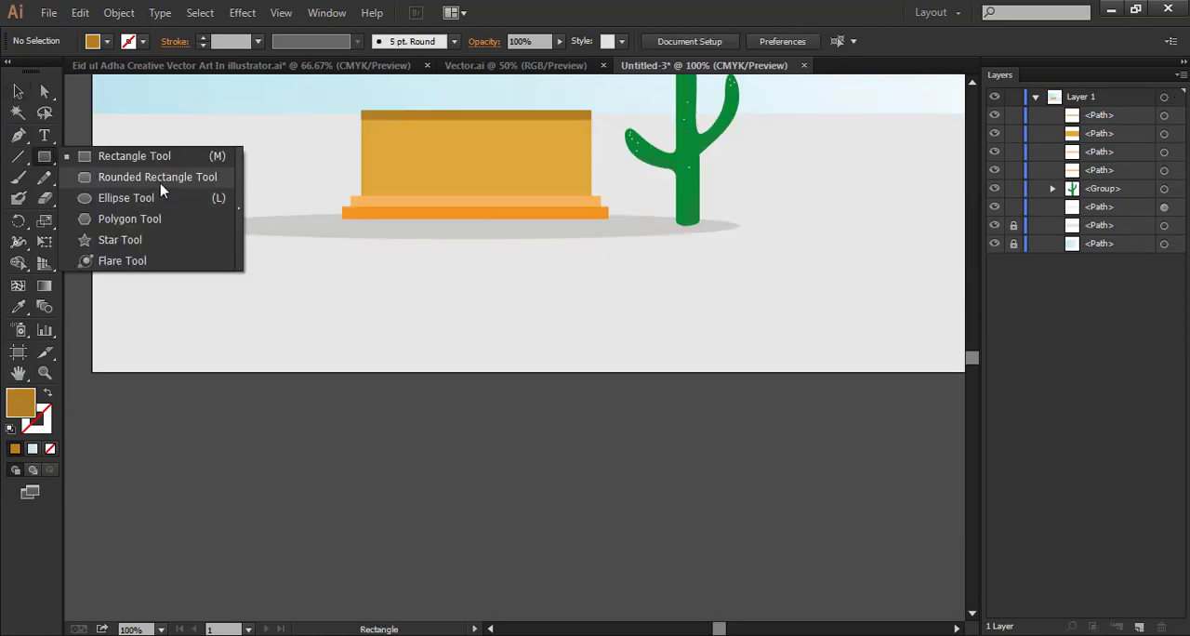
pyautogui.moveTo(313, 298); pyautogui.dragTo(372, 439)
pyautogui.press('a')
pyautogui.moveTo(361, 309); pyautogui.dragTo(355, 508)
pyautogui.click(393, 407)
pyautogui.click(482, 481)
# Draw a rectangle over the lower half of the rounded shape and subtract it with Pathfinder Minus Front, leaving an arch
pyautogui.scroll(-1, 482, 481)
pyautogui.moveTo(46, 161); pyautogui.dragTo(116, 158)
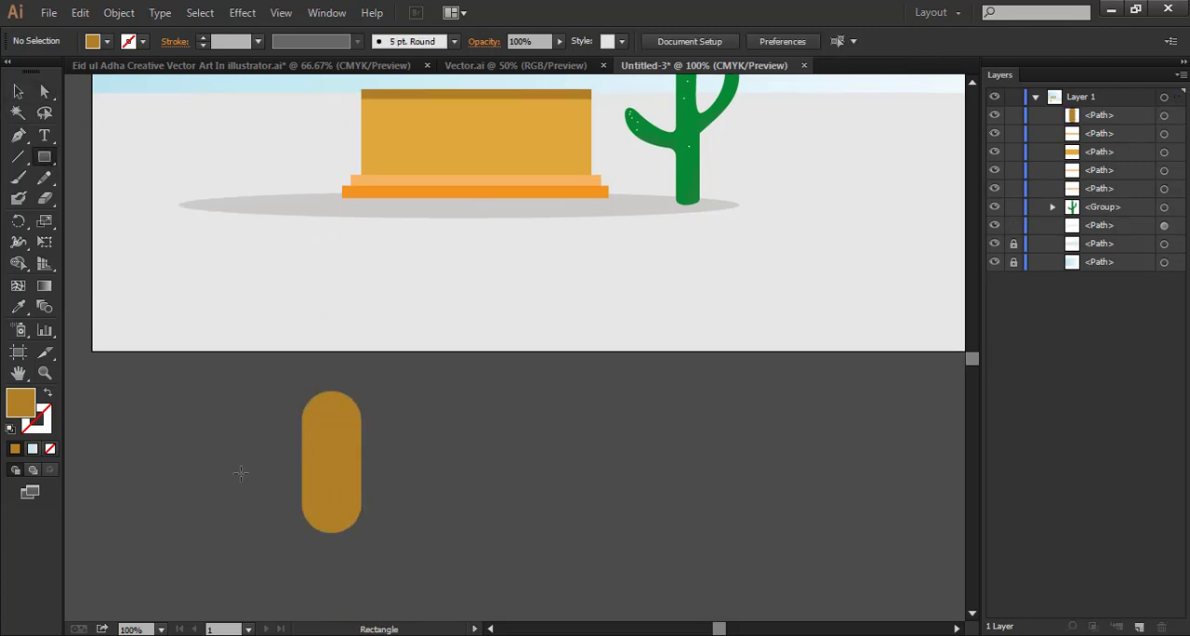
pyautogui.moveTo(235, 472); pyautogui.dragTo(511, 551)
pyautogui.press('v')
pyautogui.moveTo(281, 424); pyautogui.dragTo(382, 507)
pyautogui.click(327, 12)
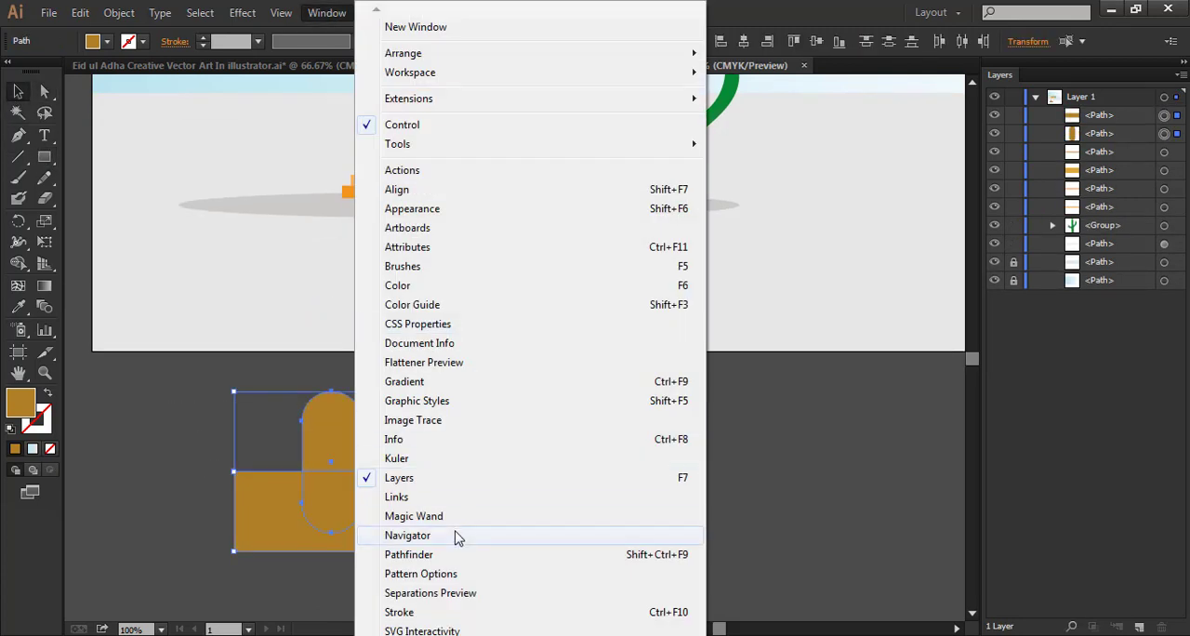
pyautogui.click(457, 550)
pyautogui.click(681, 159)
pyautogui.hotkey('ctrl', 'z')
pyautogui.click(712, 162)
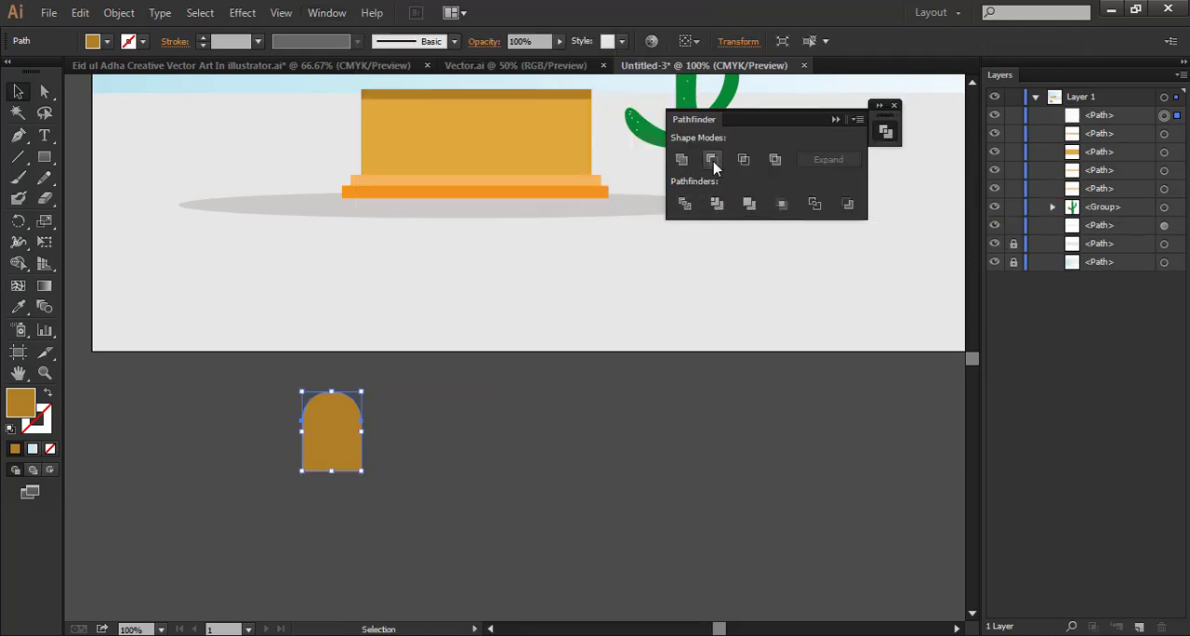
pyautogui.click(505, 475)
# Move the arch onto the left part of the building's wall and shrink it to stand on the steps
pyautogui.press('space')
pyautogui.moveTo(505, 475); pyautogui.dragTo(545, 592)
pyautogui.click(393, 569)
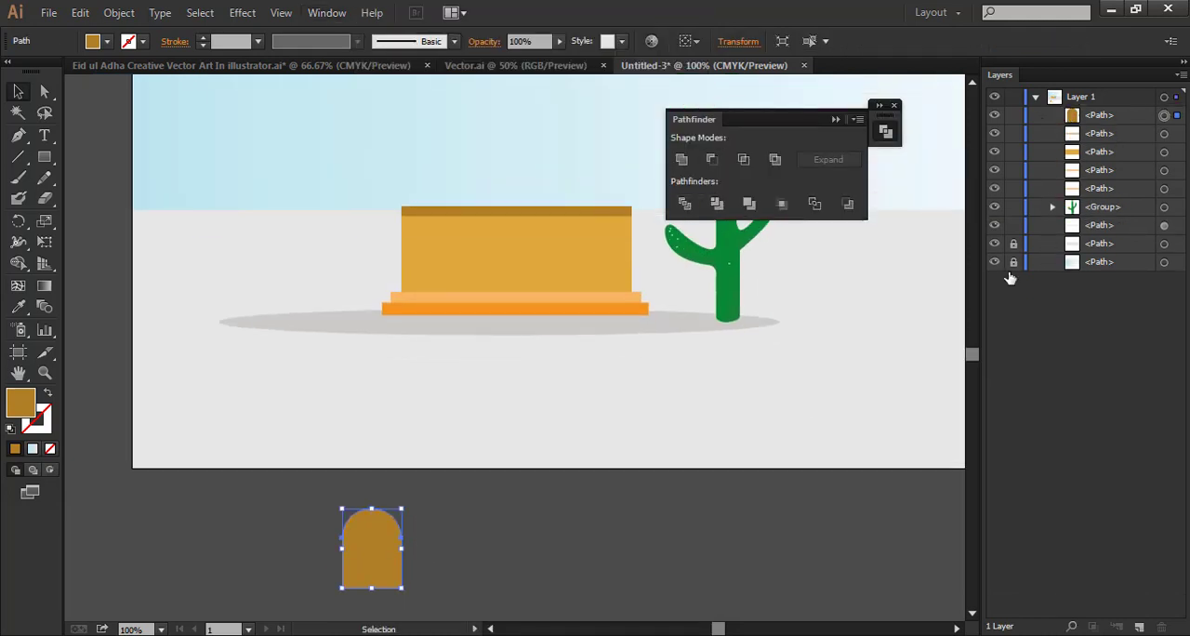
pyautogui.click(484, 512)
pyautogui.moveTo(381, 526); pyautogui.dragTo(478, 255)
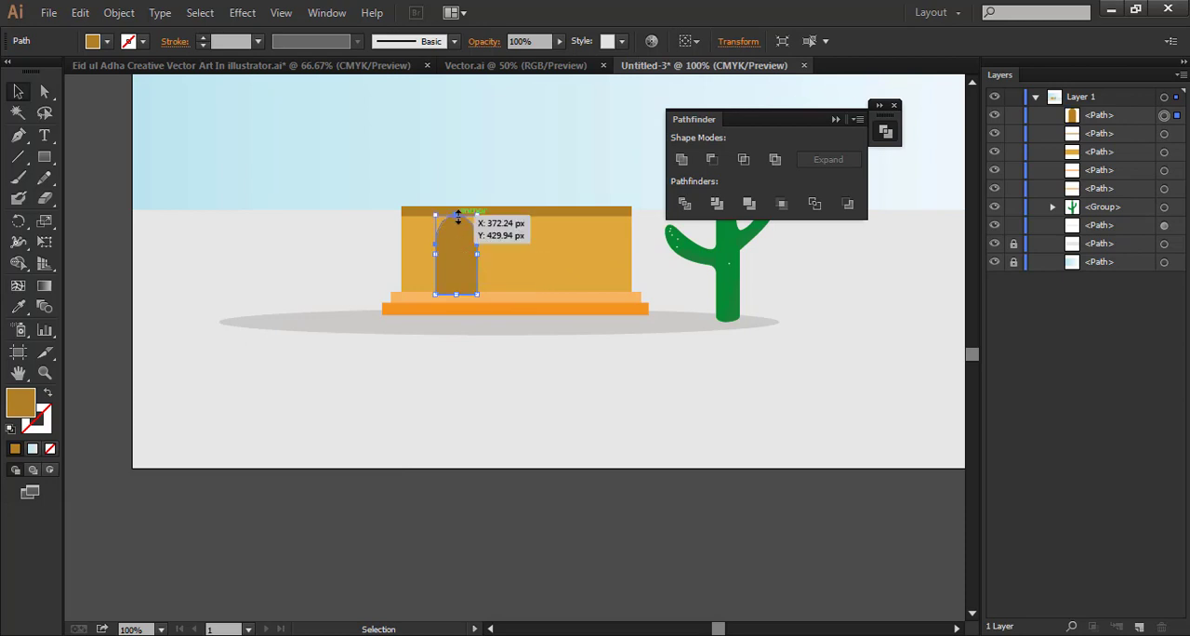
pyautogui.moveTo(457, 216); pyautogui.dragTo(558, 439)
pyautogui.click(505, 371)
# Duplicate the arch twice along the wall and space the three arches evenly
pyautogui.hotkey('ctrl', '=')
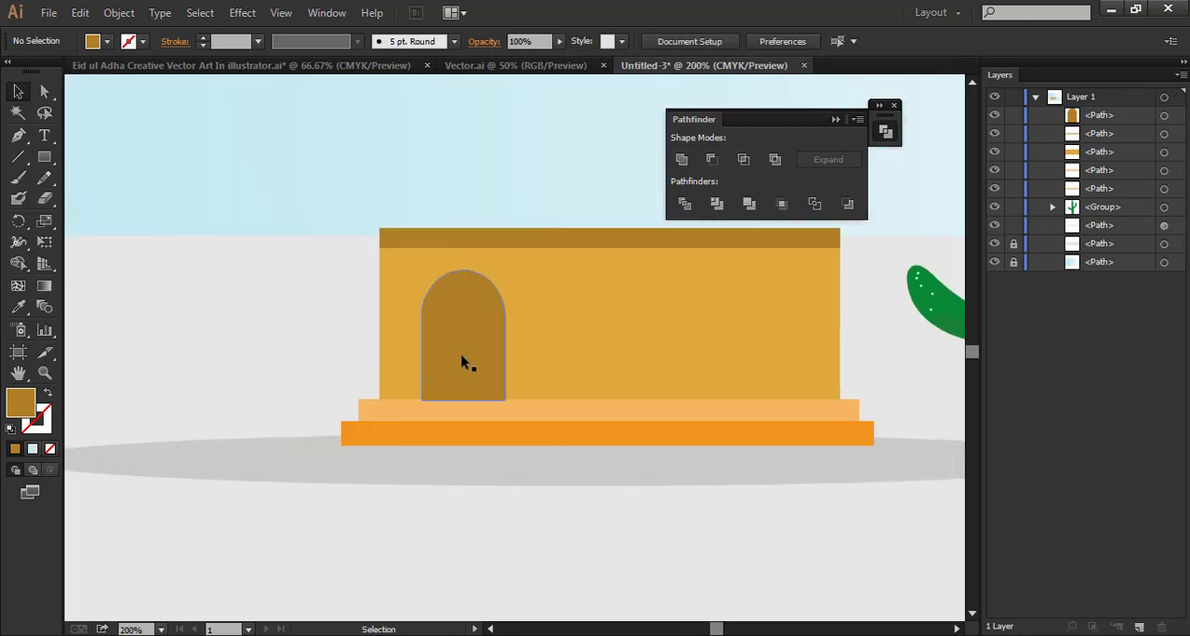
pyautogui.moveTo(462, 357); pyautogui.dragTo(591, 355)
pyautogui.moveTo(592, 355); pyautogui.dragTo(762, 355)
pyautogui.moveTo(609, 367); pyautogui.dragTo(626, 362)
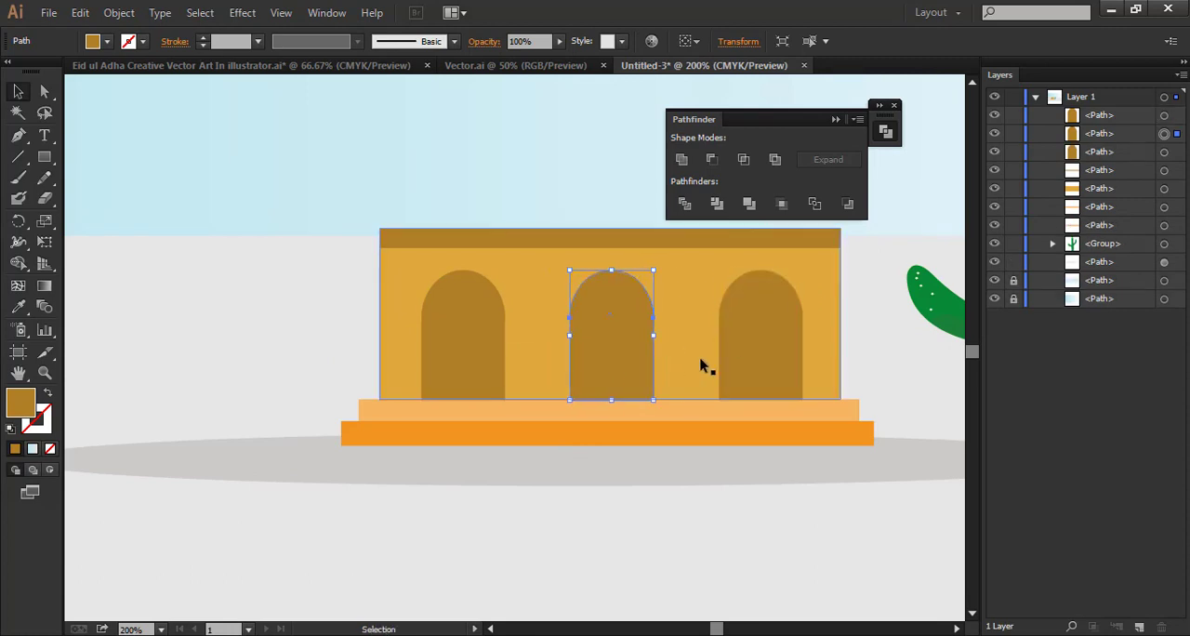
pyautogui.moveTo(761, 364); pyautogui.dragTo(754, 366)
pyautogui.click(678, 604)
# Draw a thin rounded rectangle along the top of the wall, slightly overhanging both sides, and fill it with #1a5e9e
pyautogui.hotkey('ctrl', '-')
pyautogui.scroll(3, 691, 505)
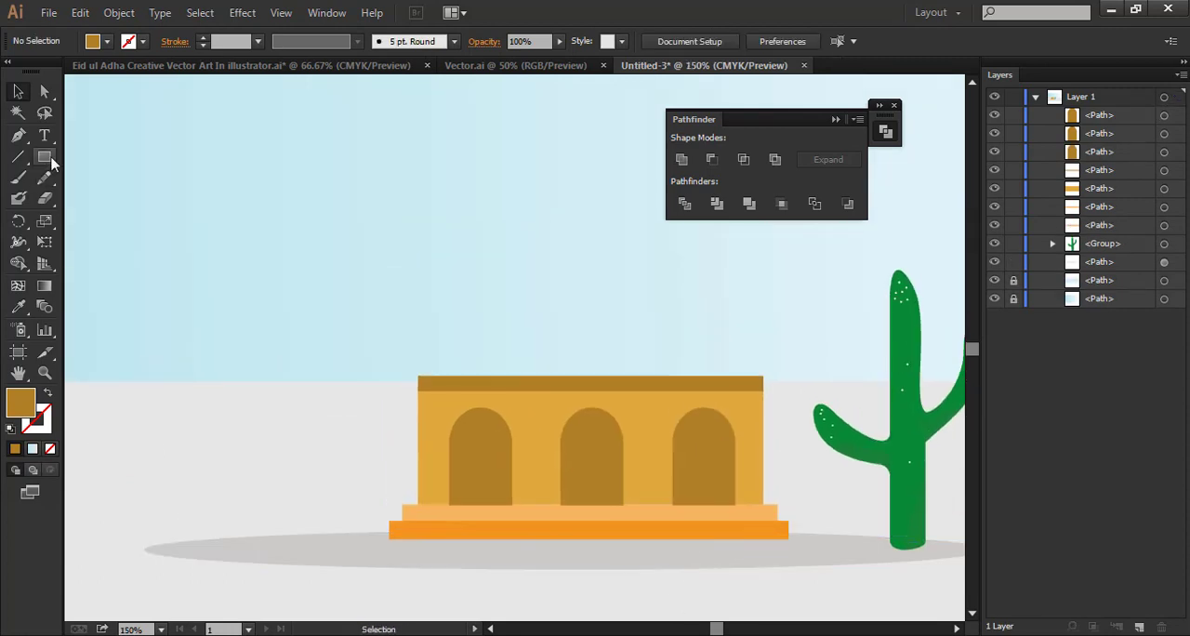
pyautogui.moveTo(44, 157); pyautogui.dragTo(112, 179)
pyautogui.moveTo(412, 360); pyautogui.dragTo(778, 381)
pyautogui.doubleClick(24, 400)
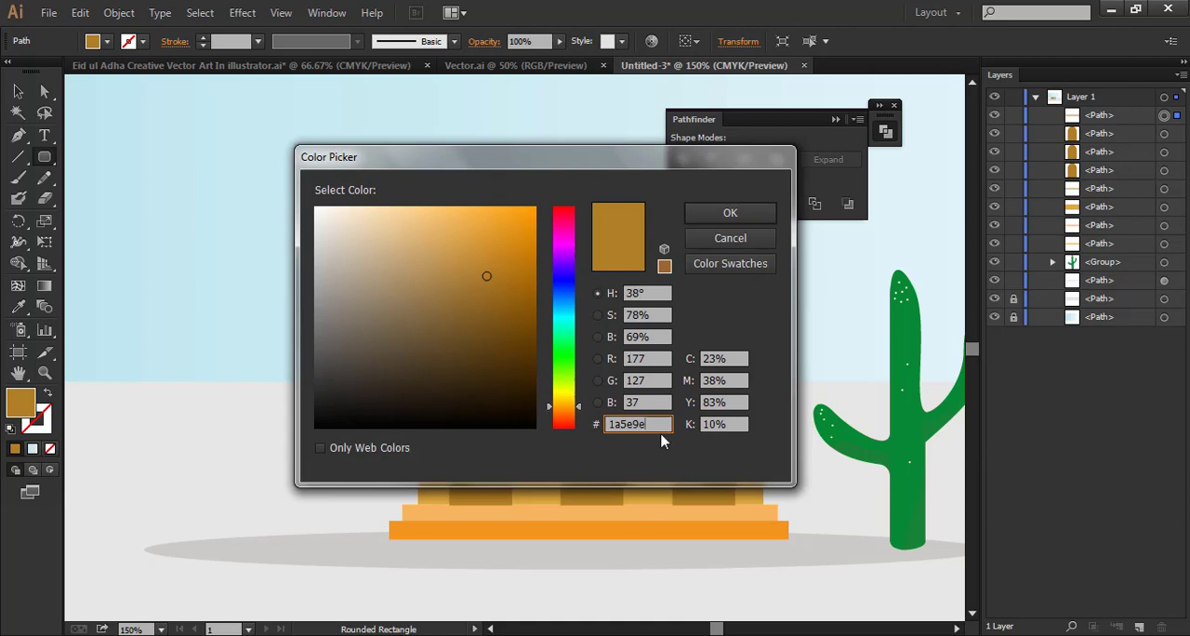
pyautogui.click(730, 214)
pyautogui.click(18, 91)
pyautogui.click(354, 386)
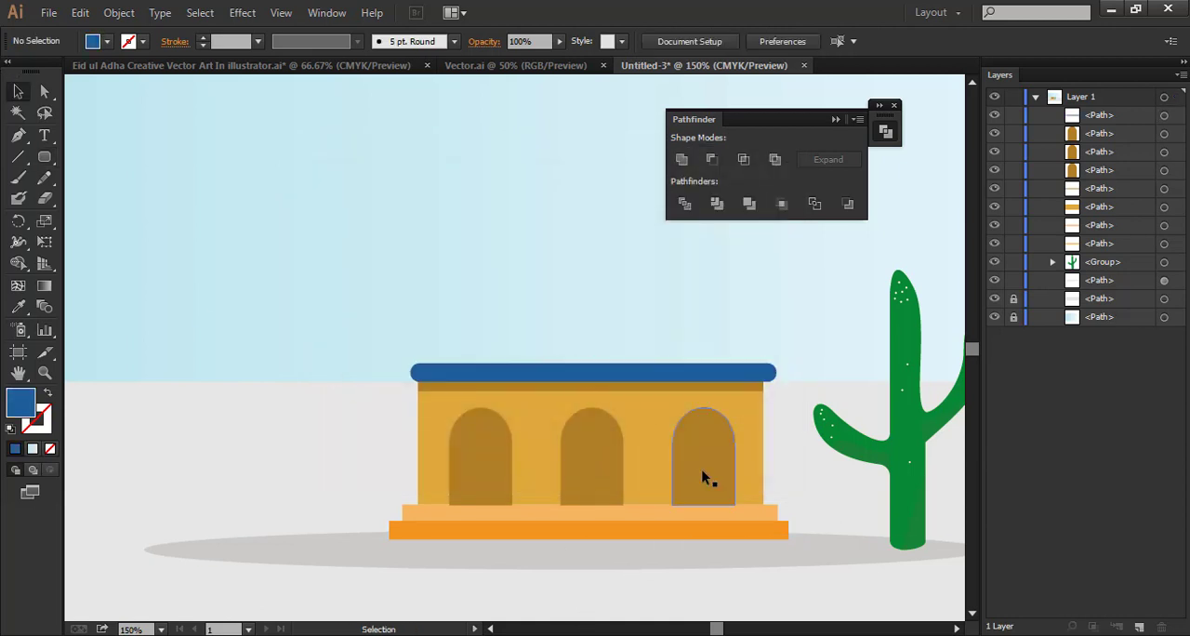
# Duplicate the wall, strip, arches and blue roof above the first storey and scale the copy down as a second storey
pyautogui.scroll(-1, 704, 478)
pyautogui.moveTo(353, 284); pyautogui.dragTo(593, 350)
pyautogui.click(885, 113)
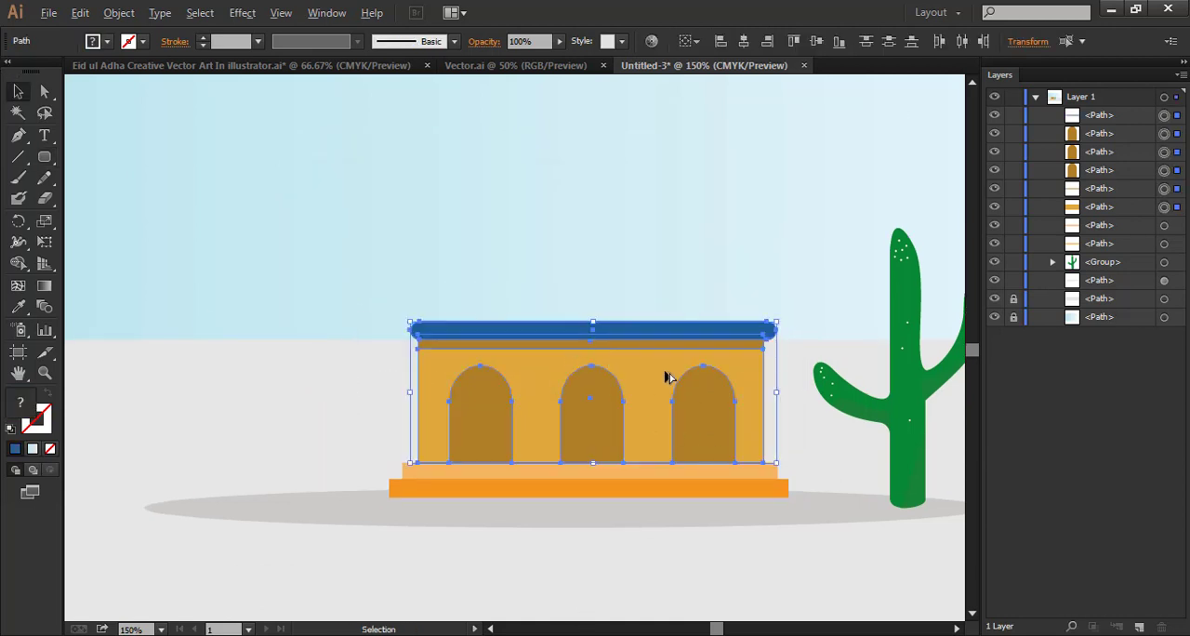
pyautogui.moveTo(670, 377); pyautogui.dragTo(671, 239)
pyautogui.moveTo(777, 182); pyautogui.dragTo(778, 200)
pyautogui.moveTo(710, 276); pyautogui.dragTo(732, 276)
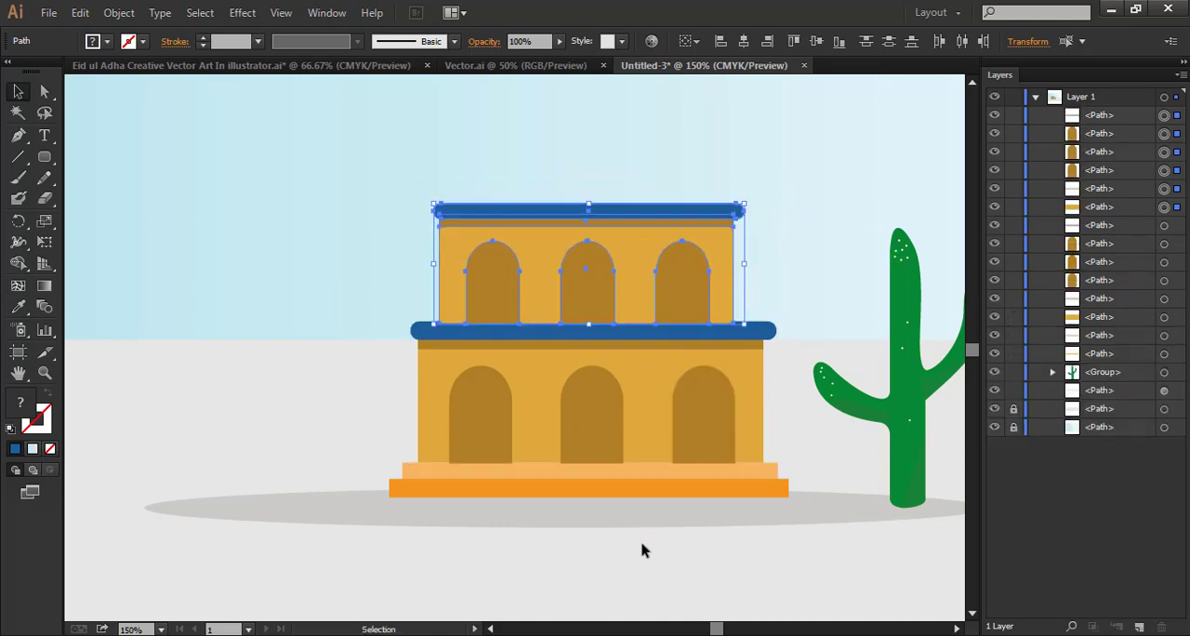
pyautogui.click(635, 527)
# Select all the upper storey's shapes and nudge them right to centre them over the lower storey
pyautogui.moveTo(771, 181); pyautogui.dragTo(439, 314)
pyautogui.click(516, 560)
pyautogui.moveTo(429, 198); pyautogui.dragTo(721, 259)
pyautogui.click(649, 561)
pyautogui.press('space')
pyautogui.moveTo(556, 531); pyautogui.dragTo(476, 519)
pyautogui.moveTo(301, 139); pyautogui.dragTo(687, 269)
pyautogui.press('Right')
pyautogui.press('Right')
pyautogui.press('Right')
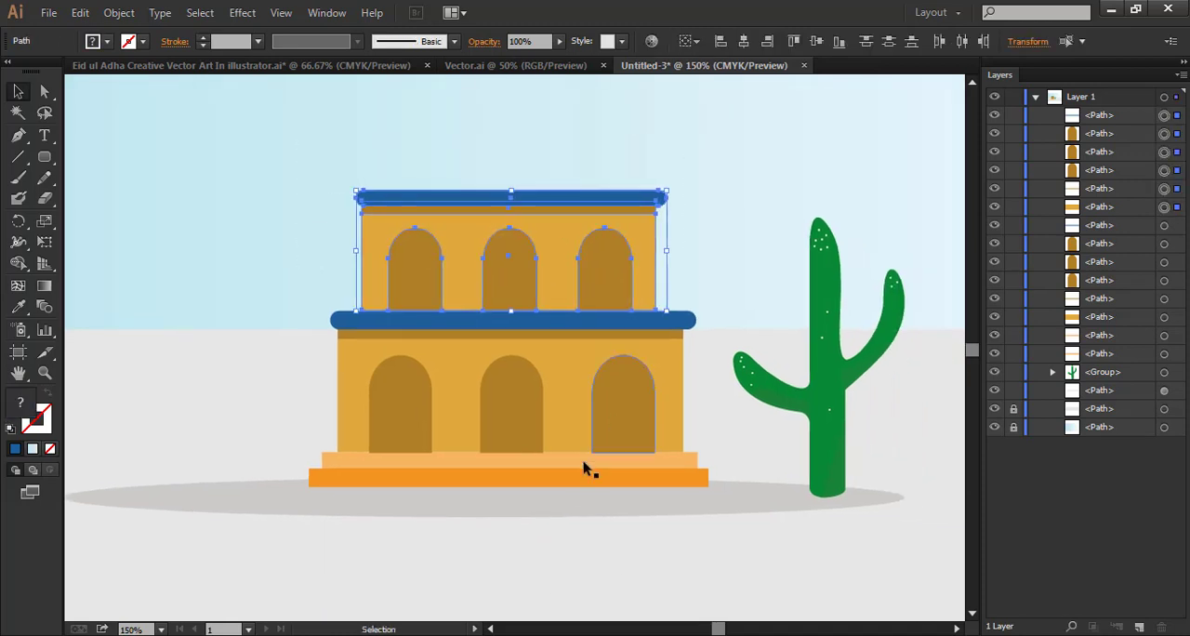
pyautogui.click(542, 584)
# Nudge the upper and lower blue roof bars slightly left so they overhang their walls evenly
pyautogui.scroll(1, 753, 241)
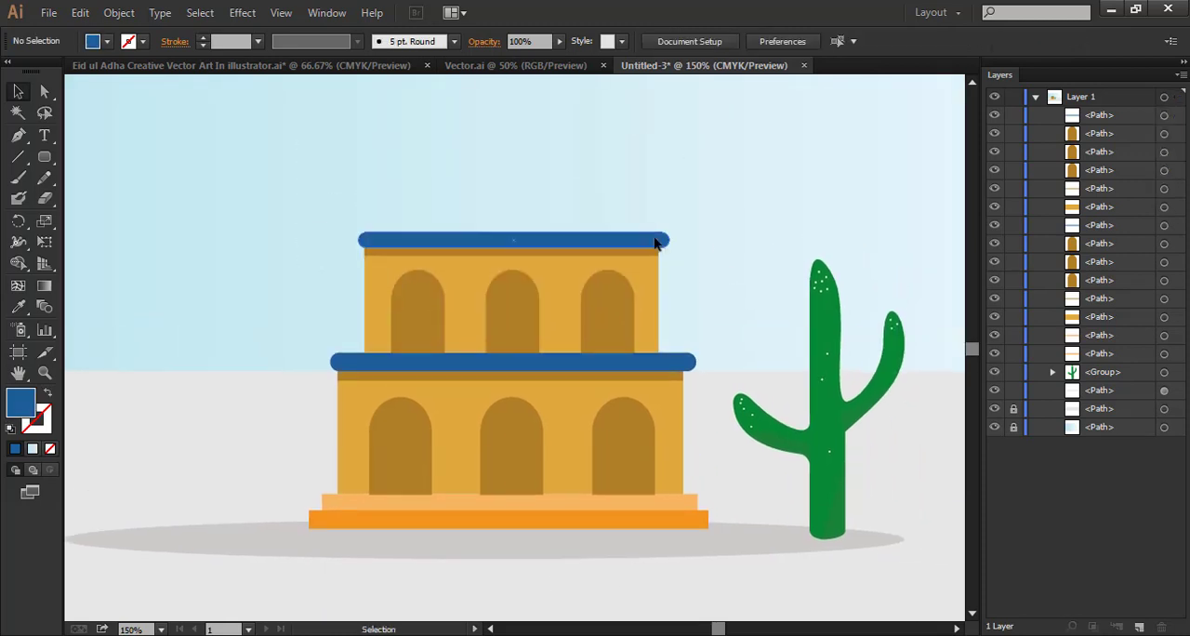
pyautogui.click(656, 243)
pyautogui.press('Left')
pyautogui.click(665, 270)
pyautogui.click(654, 243)
pyautogui.press('Left')
pyautogui.click(726, 217)
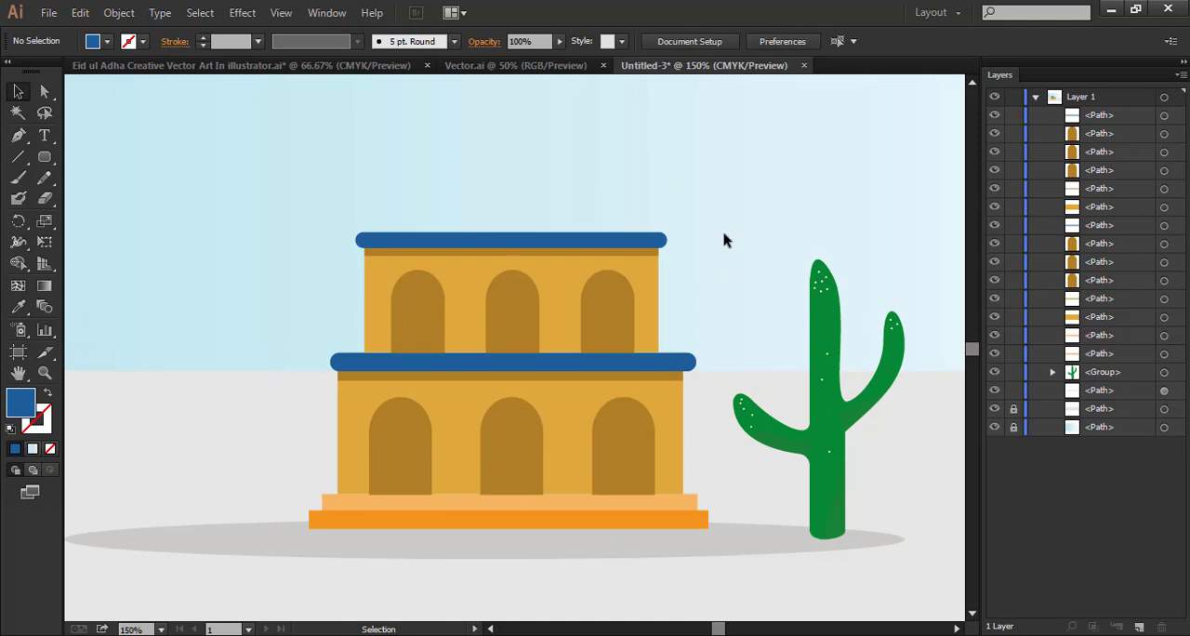
pyautogui.click(625, 370)
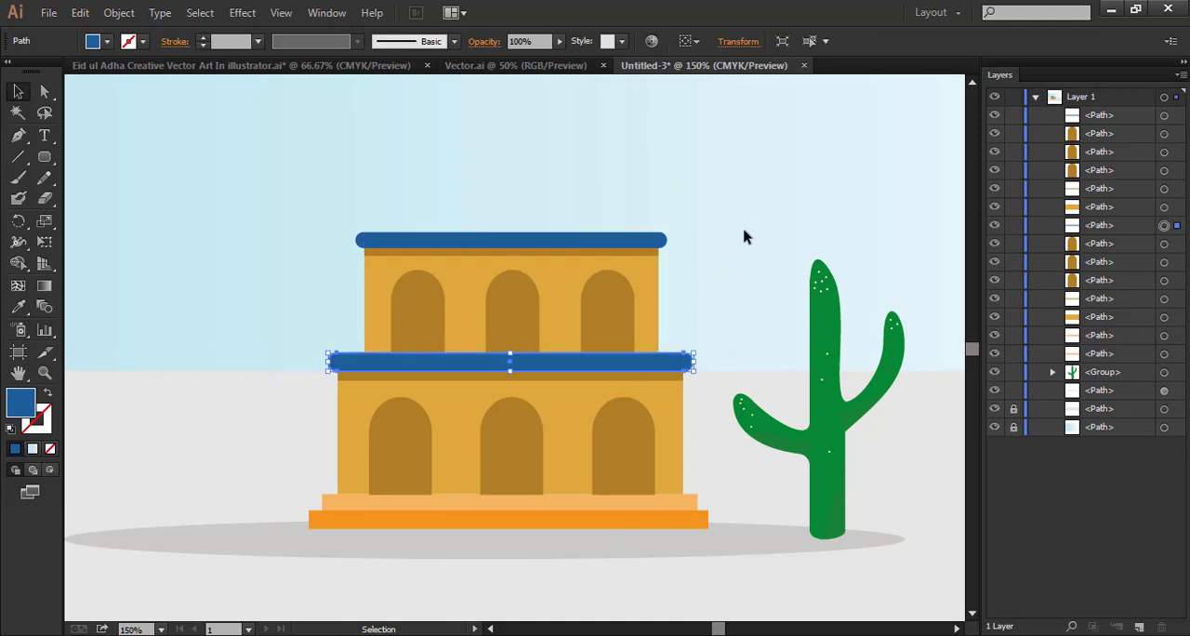
pyautogui.click(742, 240)
# Copy the blue dome with the crescent from Vector.ai into the landscape and place it centred on the upper roof
pyautogui.scroll(2, 733, 251)
pyautogui.scroll(3, 733, 240)
pyautogui.scroll(-4, 569, 311)
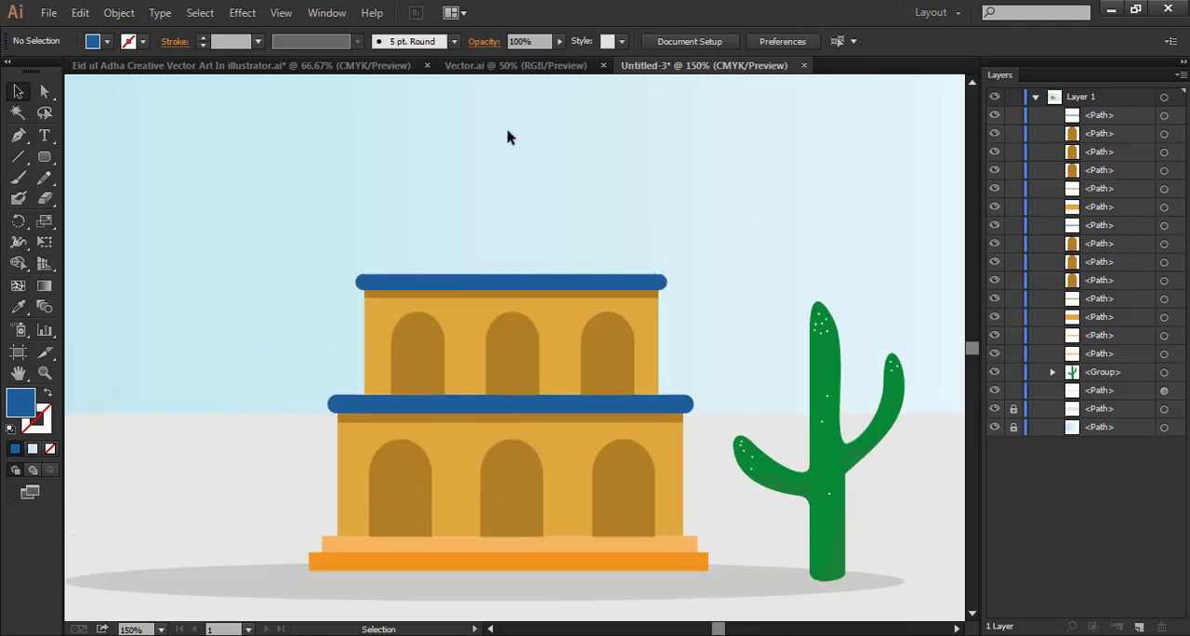
pyautogui.click(511, 66)
pyautogui.moveTo(368, 370); pyautogui.dragTo(543, 274)
pyautogui.scroll(2, 552, 284)
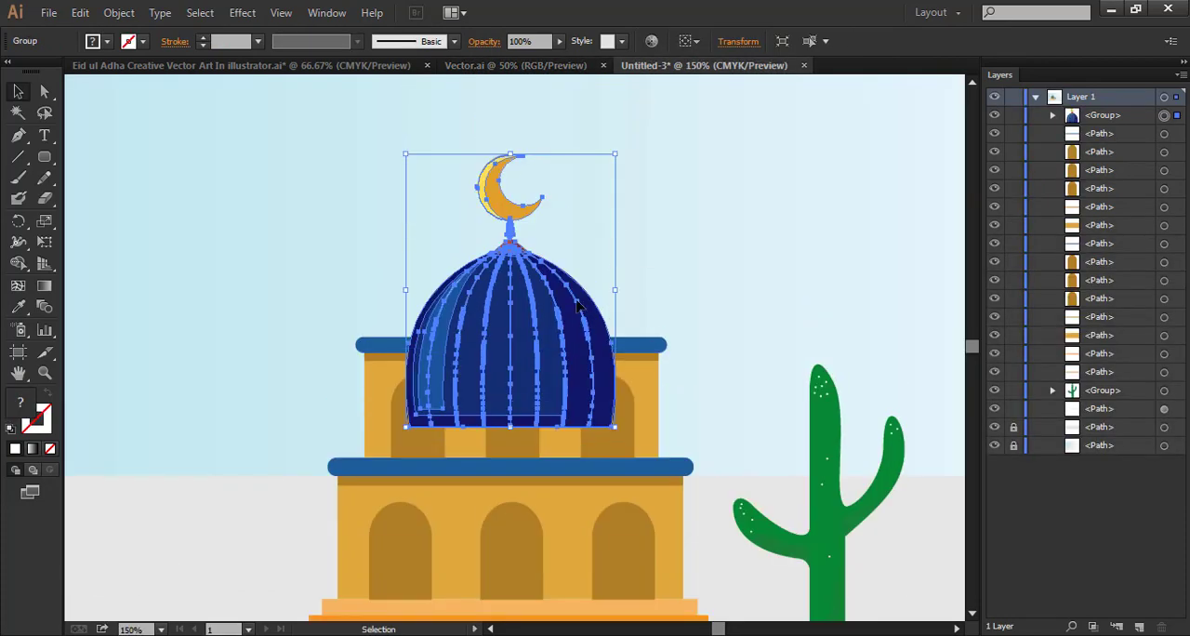
pyautogui.moveTo(576, 314); pyautogui.dragTo(580, 225)
pyautogui.click(668, 232)
# Draw a curved, pointed leaf shape with the Pen tool on the shadow's left end, beside the building
pyautogui.scroll(-1, 690, 277)
pyautogui.hotkey('ctrl', '-')
pyautogui.hotkey('ctrl', '-')
pyautogui.moveTo(681, 278); pyautogui.dragTo(607, 264)
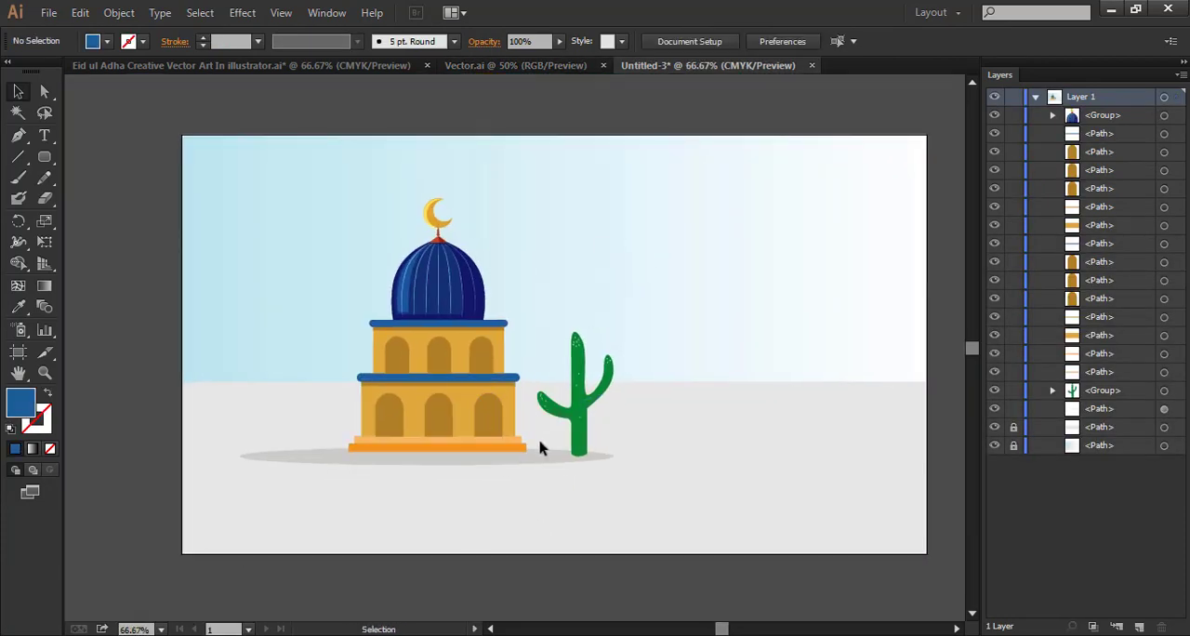
pyautogui.moveTo(521, 435); pyautogui.dragTo(634, 417)
pyautogui.press('p')
pyautogui.click(410, 434)
pyautogui.moveTo(383, 398); pyautogui.dragTo(359, 389)
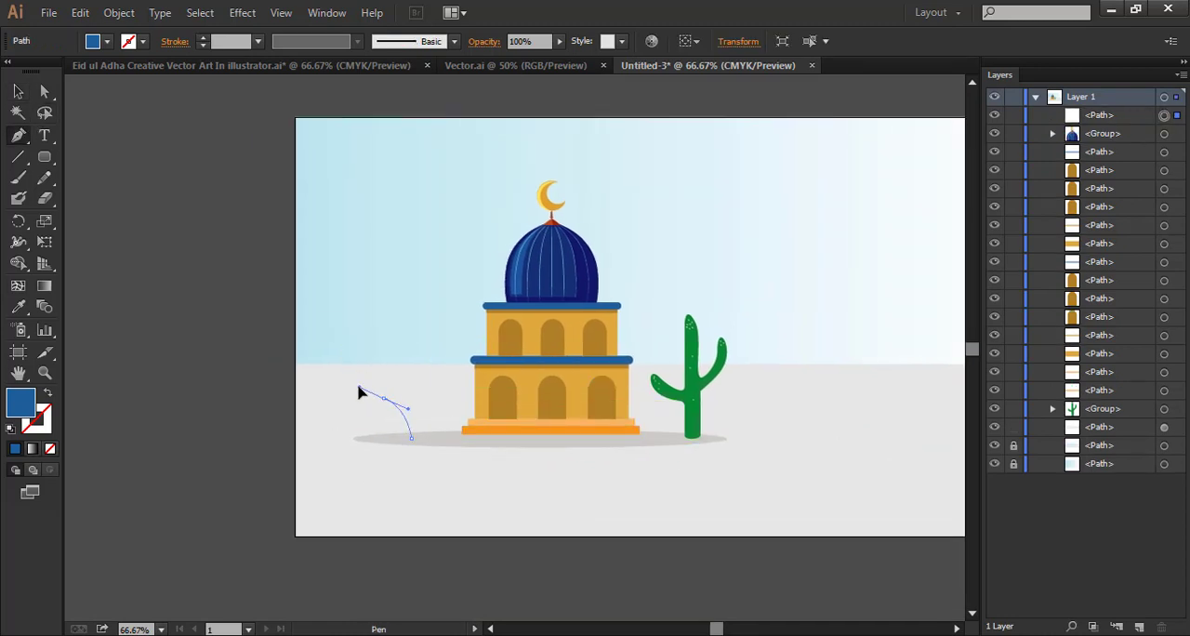
pyautogui.click(383, 397)
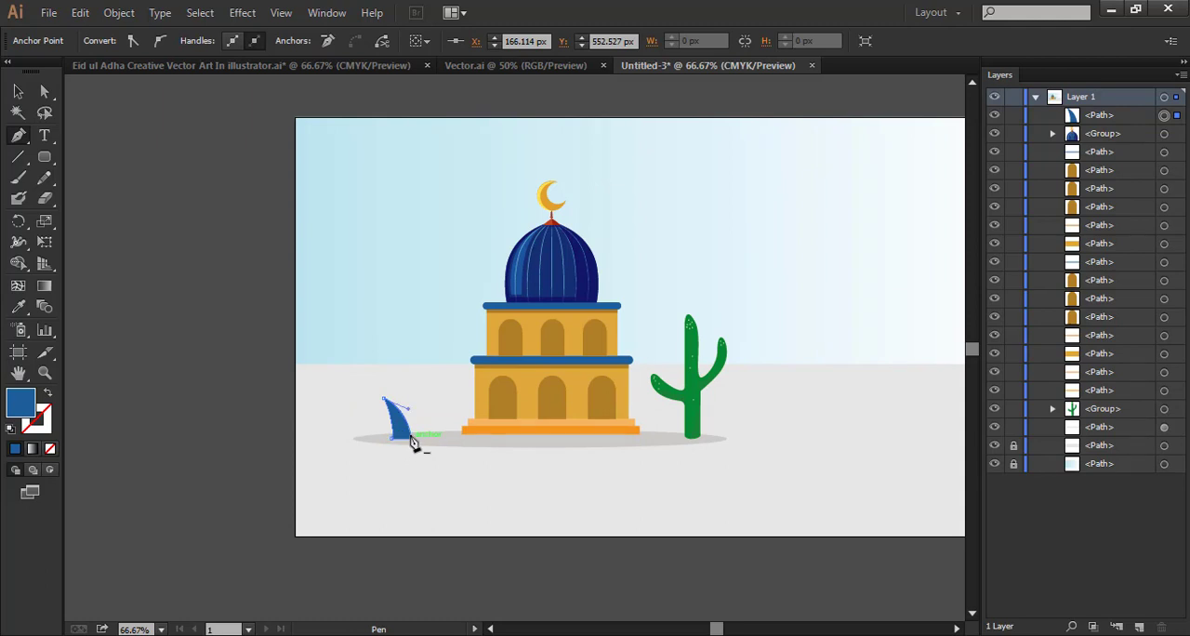
# Fill the pointed leaf on the shadow's left end with dark green #12491D
pyautogui.click(18, 93)
pyautogui.doubleClick(20, 401)
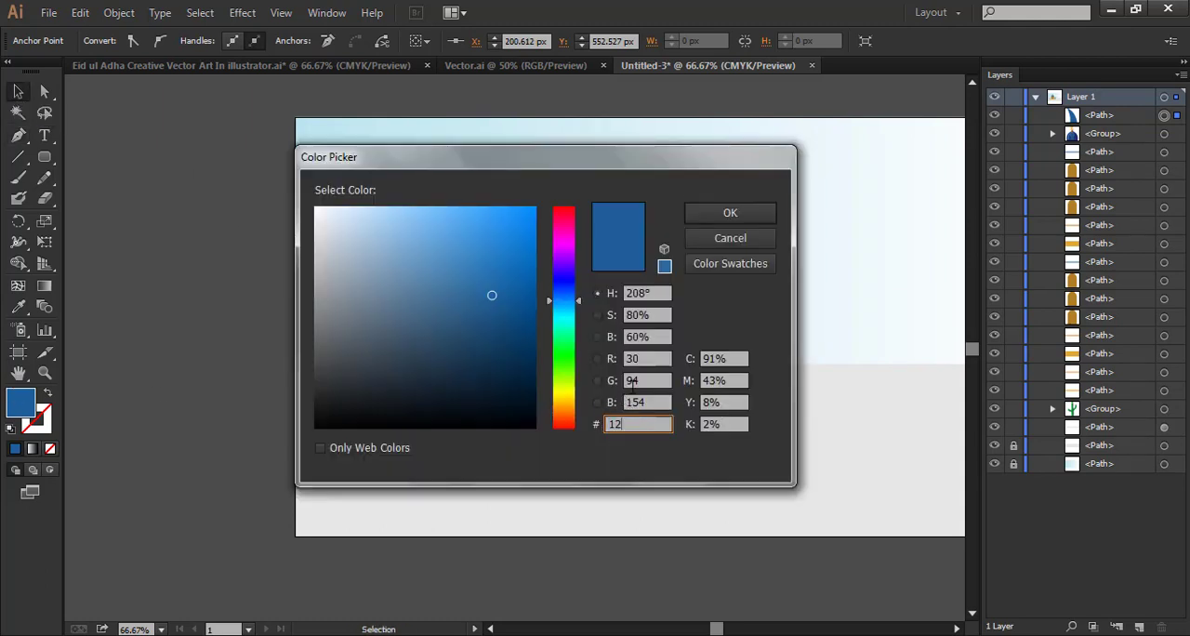
pyautogui.write('12491f')
pyautogui.press('Return')
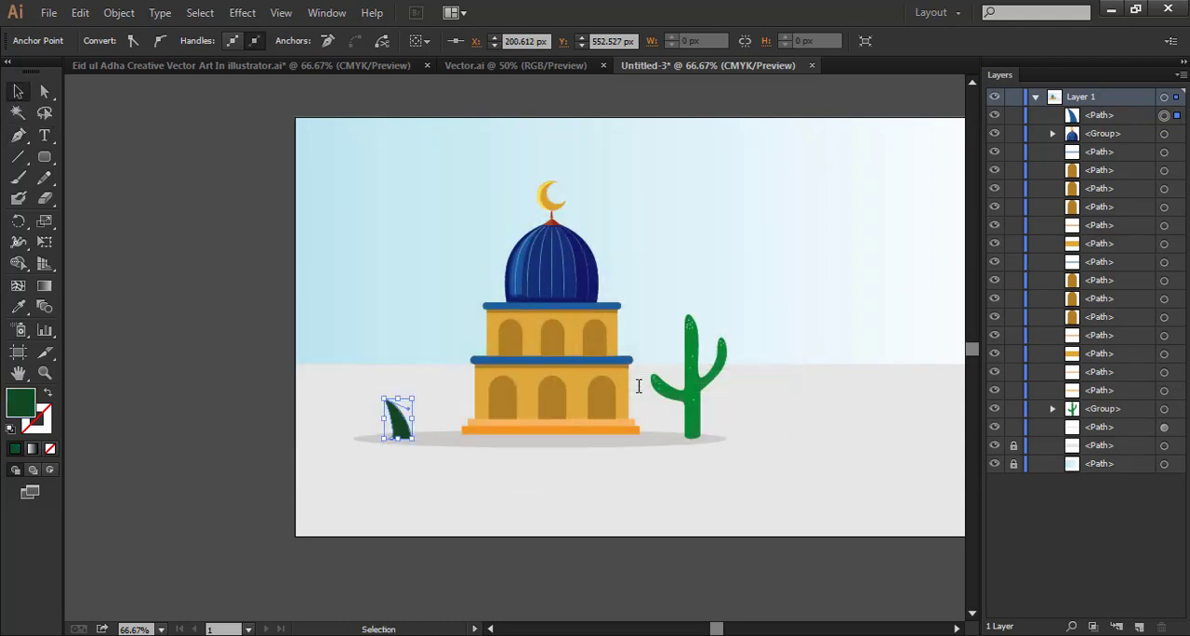
pyautogui.click(448, 498)
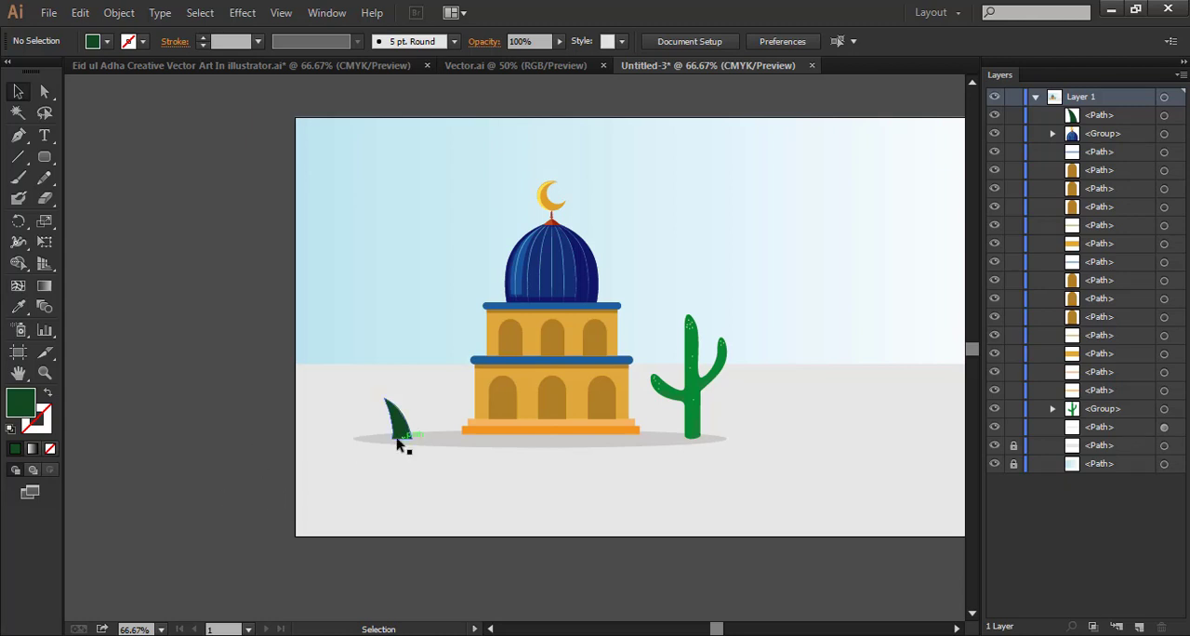
# Duplicate the dark leaf directly to its left and fill the copy with a lighter green
pyautogui.moveTo(401, 437); pyautogui.dragTo(381, 431)
pyautogui.hotkey('ctrl', '+')
pyautogui.hotkey('ctrl', '+')
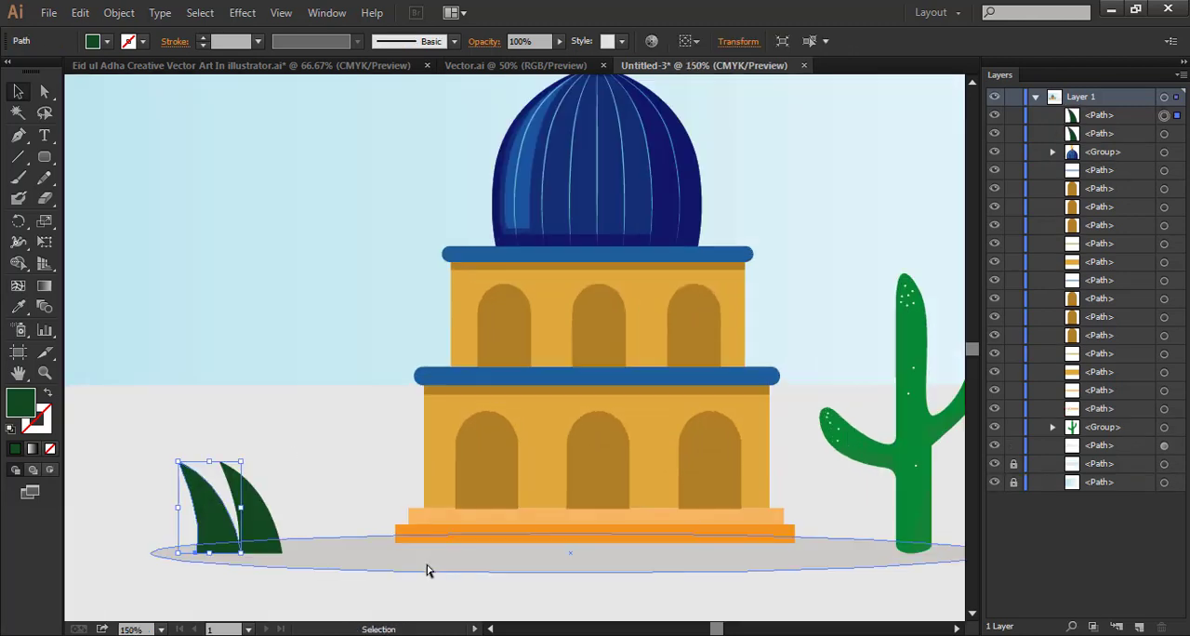
pyautogui.moveTo(231, 547); pyautogui.dragTo(437, 483)
pyautogui.click(312, 475)
pyautogui.click(394, 452)
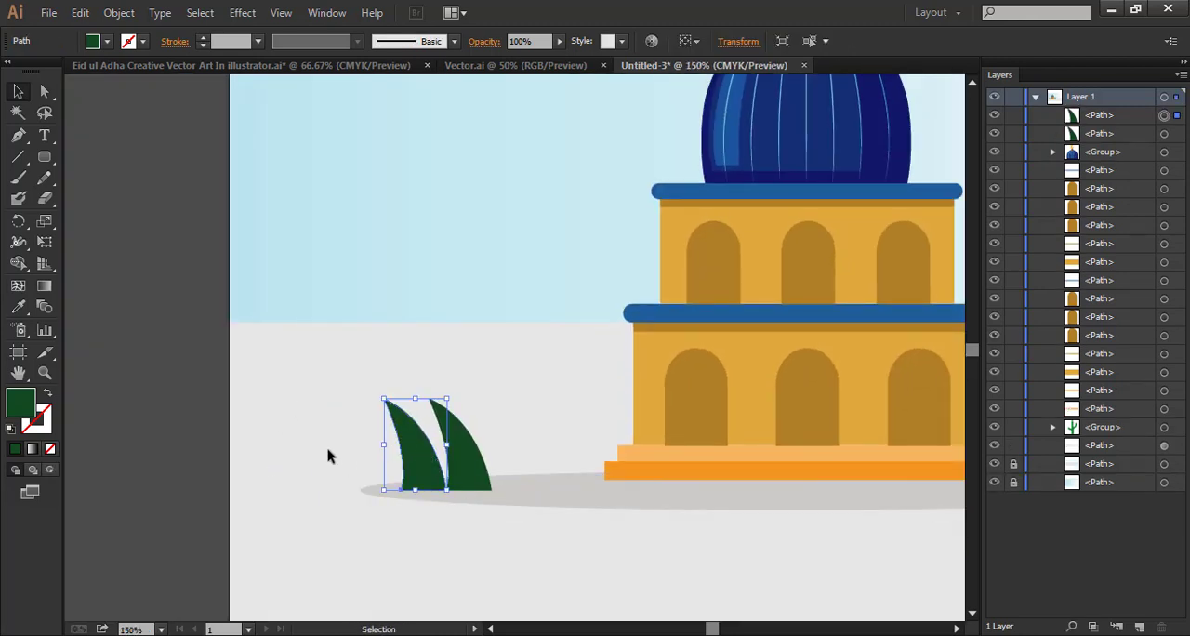
pyautogui.doubleClick(21, 404)
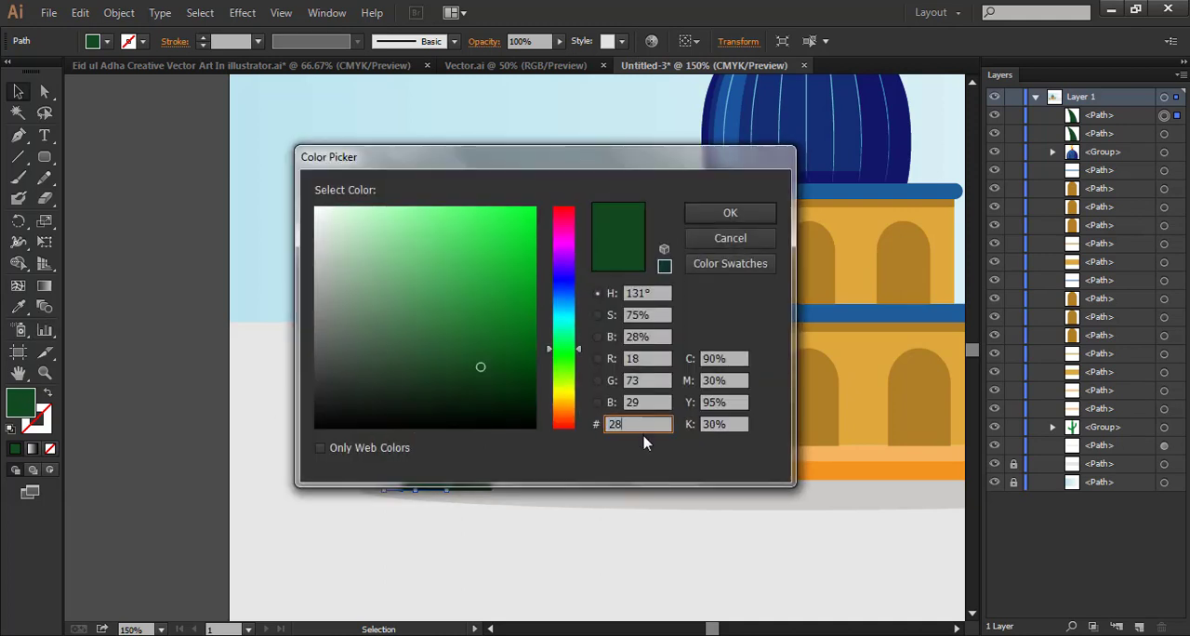
pyautogui.click(730, 214)
pyautogui.click(493, 568)
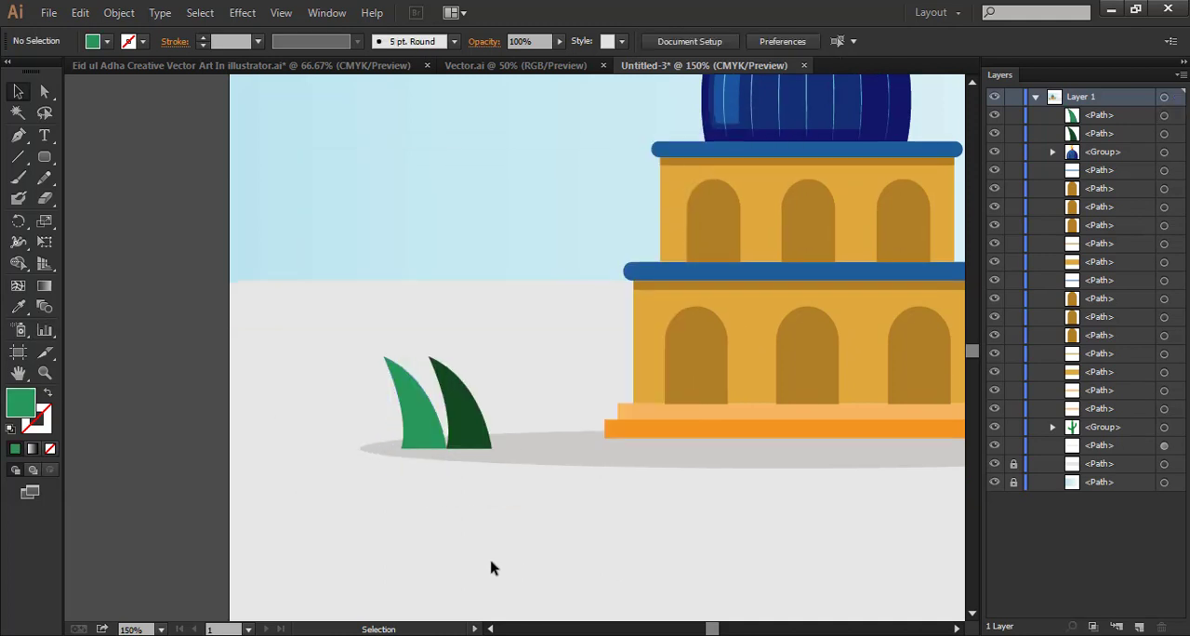
# Draw a narrow curved vein with the Pen tool inside the light green leaf and fill it with the dark leaf's green
pyautogui.click(18, 136)
pyautogui.click(422, 449)
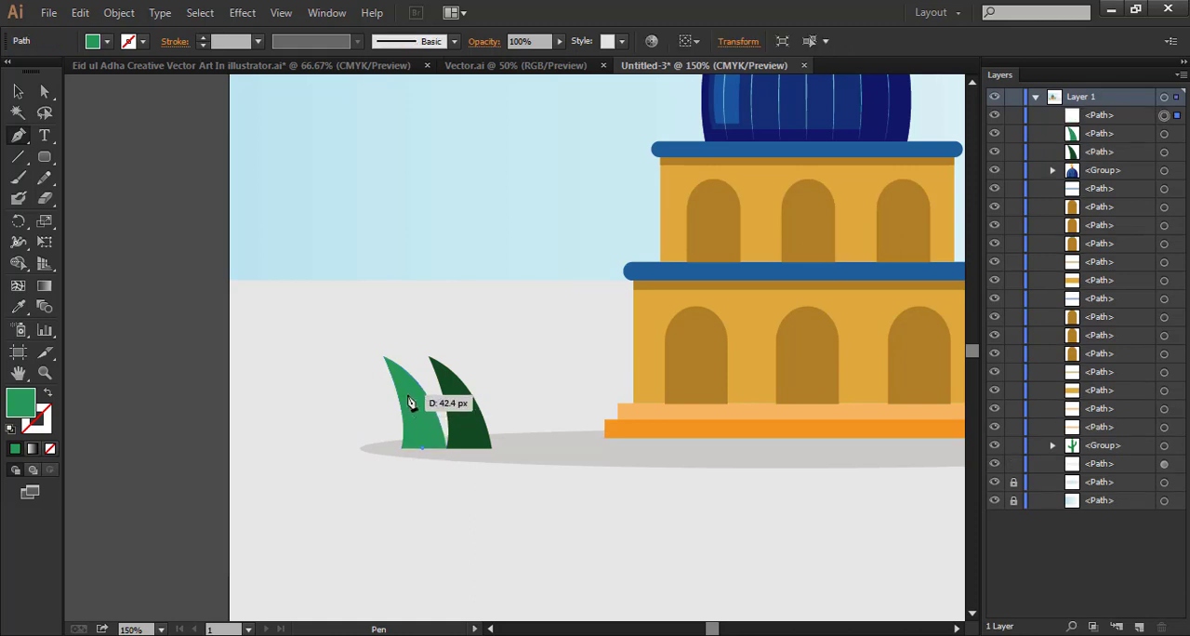
pyautogui.click(388, 353)
pyautogui.moveTo(429, 448); pyautogui.dragTo(474, 442)
pyautogui.click(429, 448)
pyautogui.click(423, 448)
pyautogui.press('i')
pyautogui.click(462, 409)
# Duplicate the vein onto the dark leaf and colour the copy with the light leaf's green
pyautogui.click(18, 91)
pyautogui.click(303, 325)
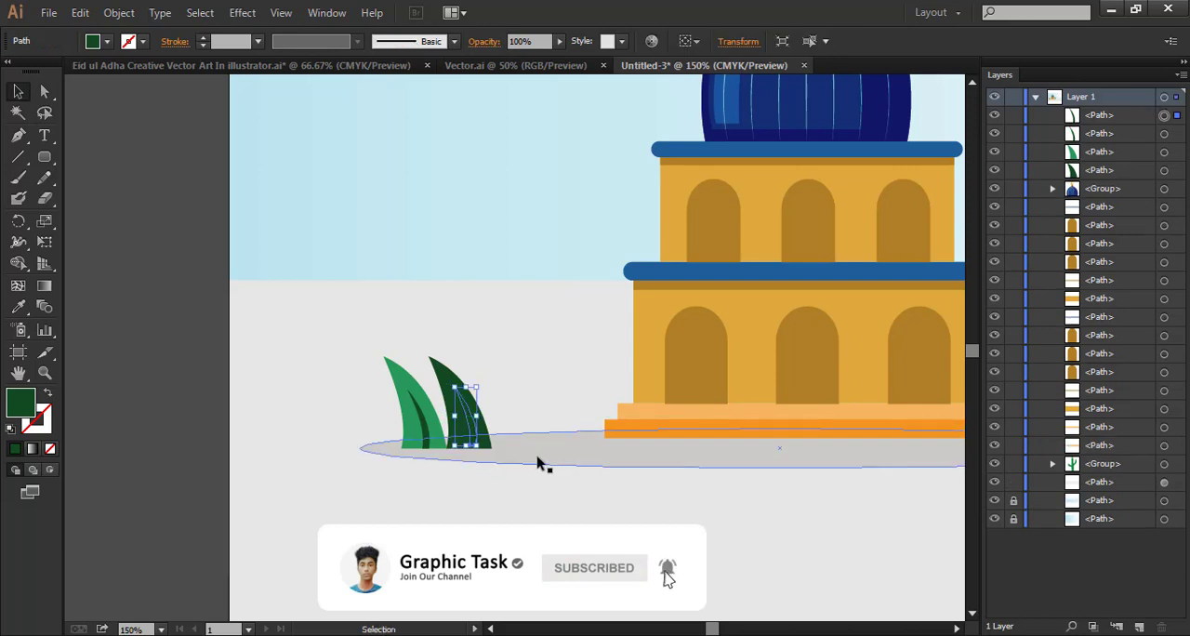
pyautogui.click(19, 307)
pyautogui.click(408, 376)
pyautogui.click(19, 91)
pyautogui.click(412, 353)
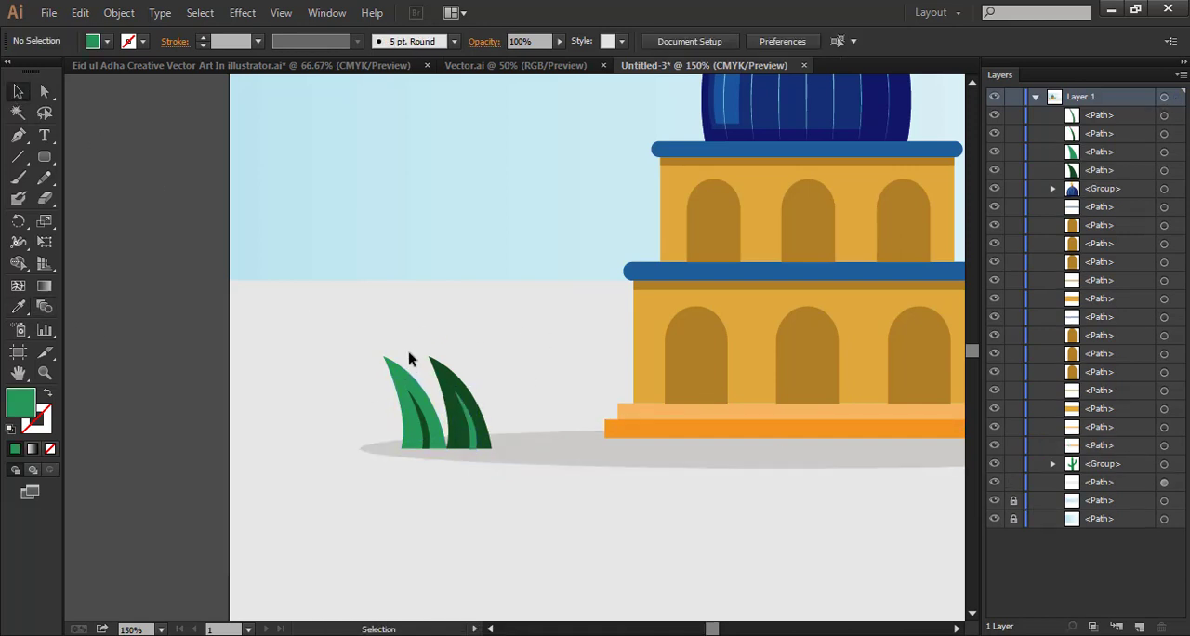
# Move the light green leaf and its vein slightly right so they overlap the dark leaf's base
pyautogui.hotkey('ctrl', '-')
pyautogui.hotkey('ctrl', '-')
pyautogui.moveTo(632, 340); pyautogui.dragTo(530, 421)
pyautogui.hotkey('ctrl', '+')
pyautogui.hotkey('ctrl', '+')
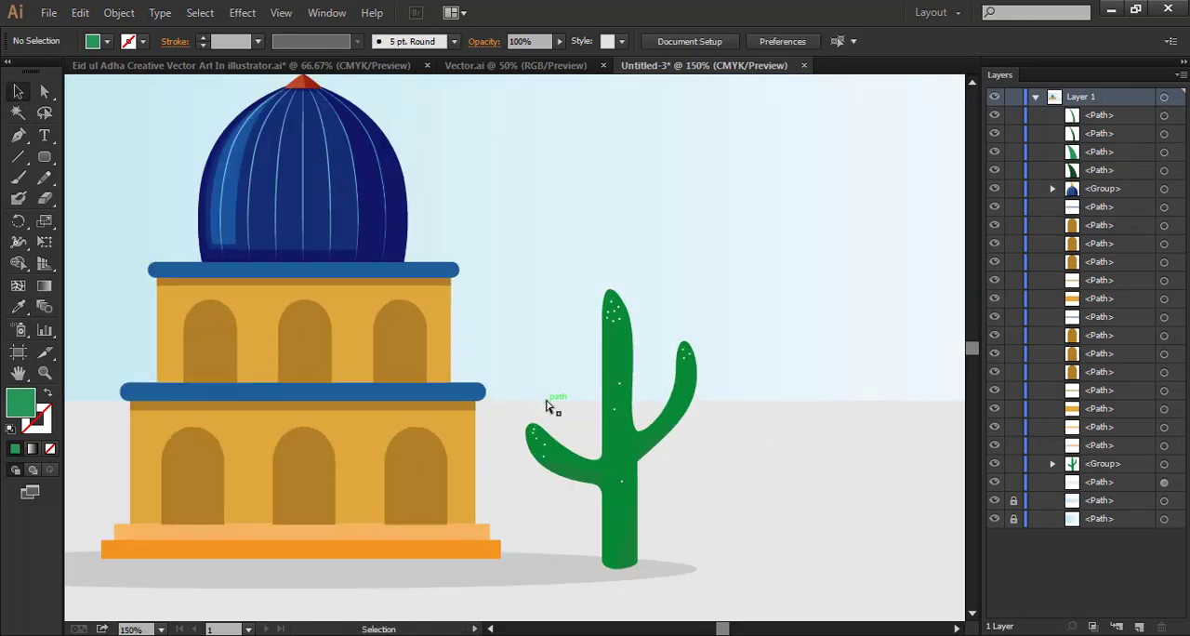
pyautogui.moveTo(281, 451); pyautogui.dragTo(770, 365)
pyautogui.moveTo(418, 457); pyautogui.dragTo(419, 457)
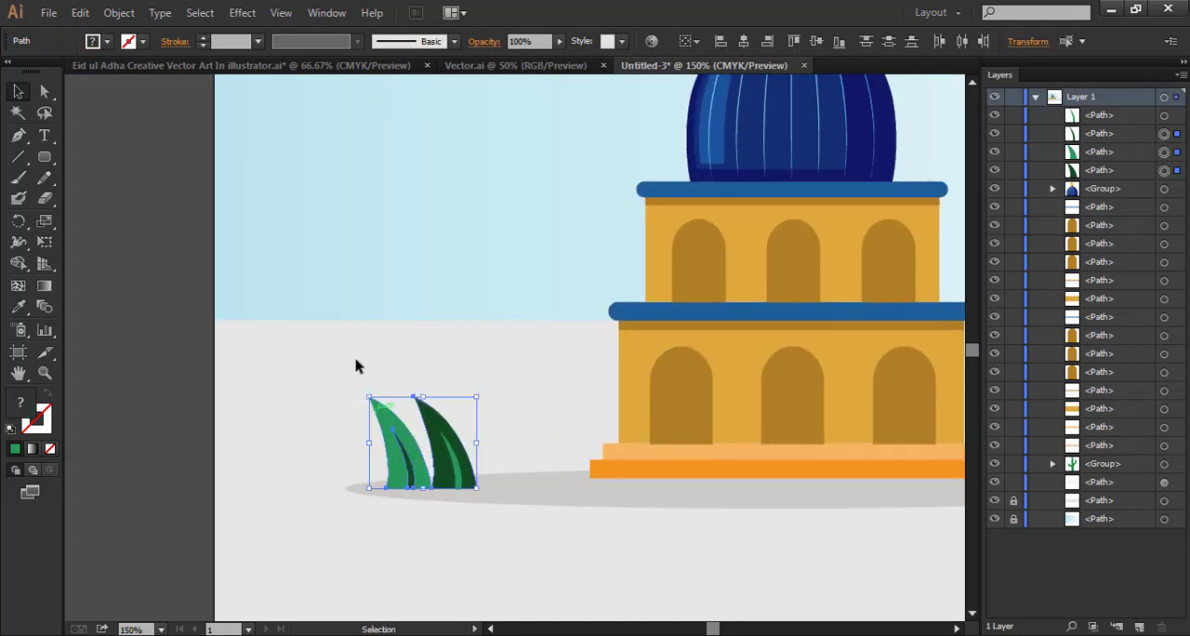
pyautogui.click(356, 360)
pyautogui.moveTo(353, 408); pyautogui.dragTo(400, 448)
pyautogui.click(264, 420)
pyautogui.click(244, 393)
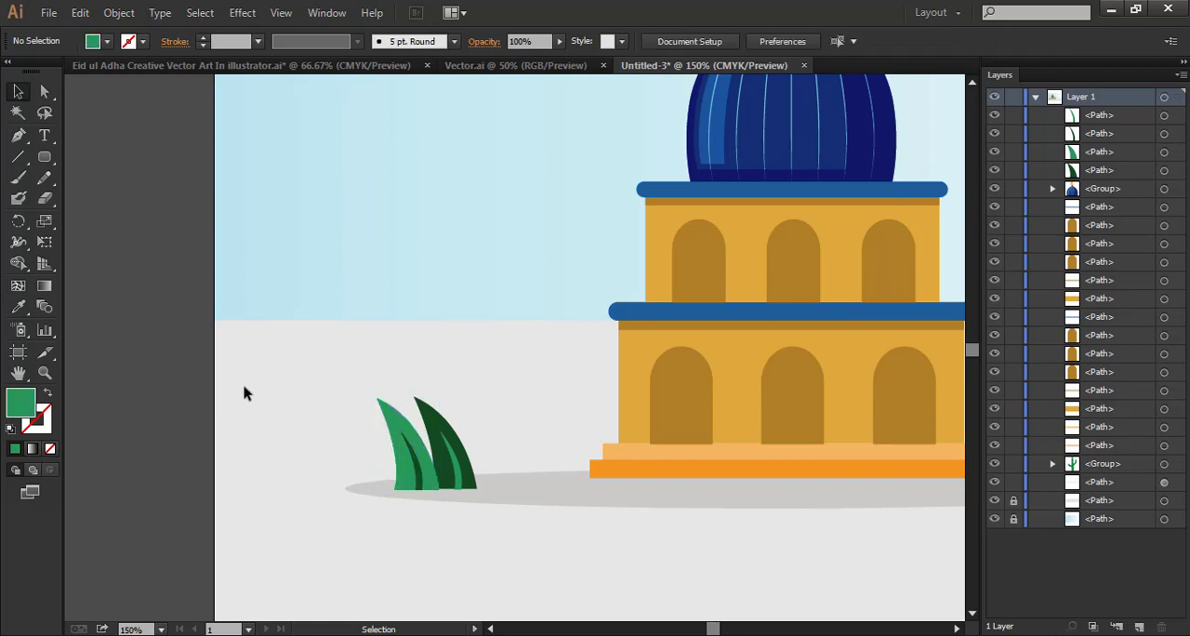
# Draw a smaller curved, pointed light green leaf with the Pen tool left of the two existing leaves
pyautogui.click(18, 135)
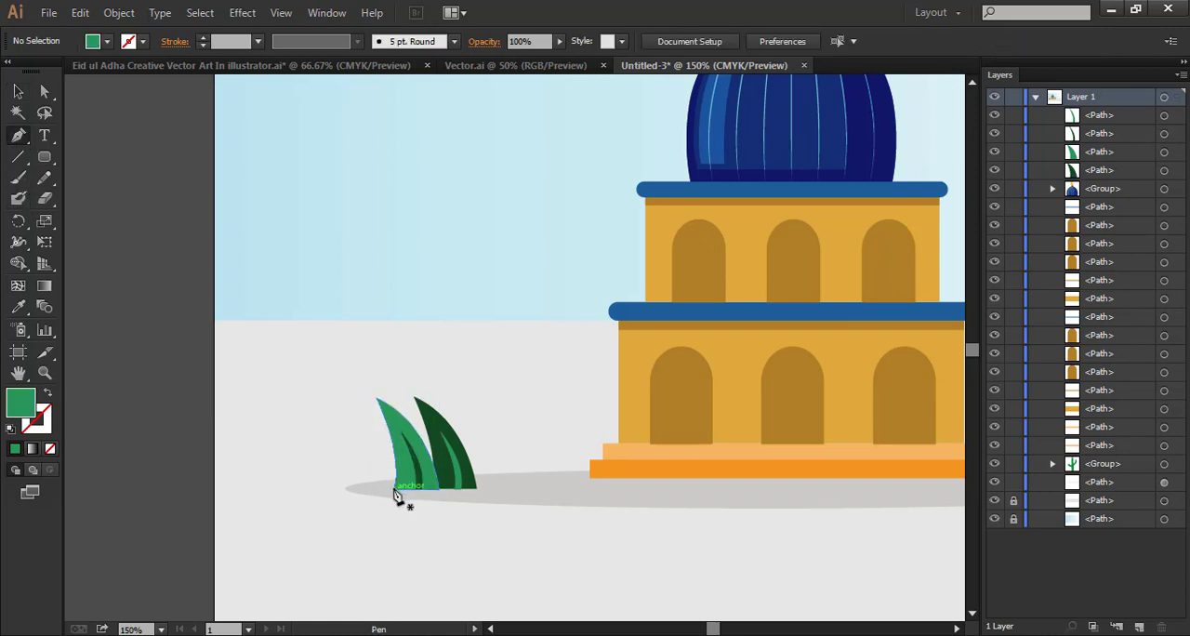
pyautogui.click(394, 487)
pyautogui.moveTo(347, 400)
pyautogui.mouseDown()
pyautogui.moveTo(344, 409)
pyautogui.moveTo(335, 386)
pyautogui.mouseUp()
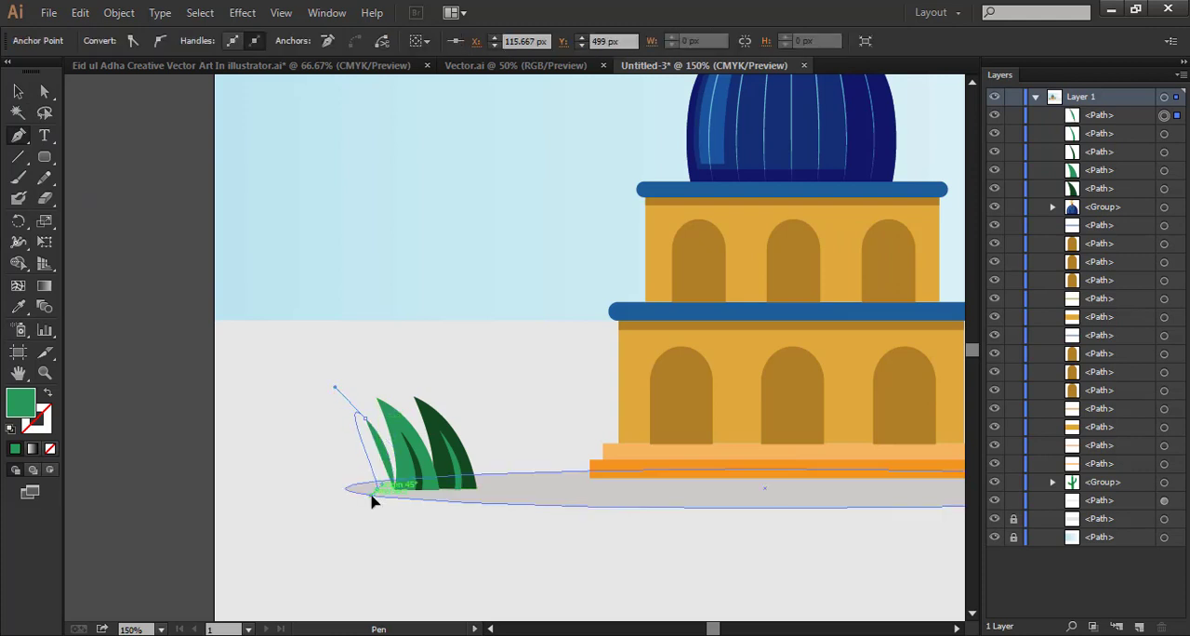
pyautogui.click(370, 426)
pyautogui.hotkey('ctrl', 'z')
pyautogui.click(365, 419)
pyautogui.moveTo(376, 490); pyautogui.dragTo(367, 496)
pyautogui.click(394, 489)
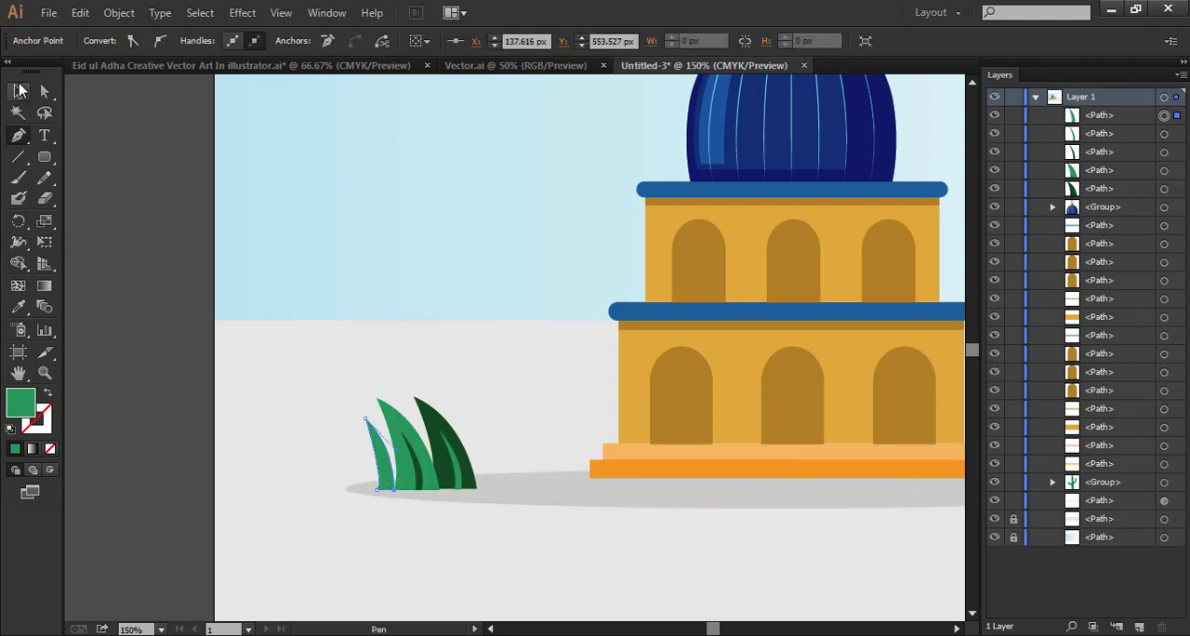
pyautogui.click(18, 91)
pyautogui.click(111, 143)
# Draw a narrow curved vein with the Pen tool inside the small leaf and fill it with the dark green
pyautogui.hotkey('ctrl', '+')
pyautogui.hotkey('ctrl', '+')
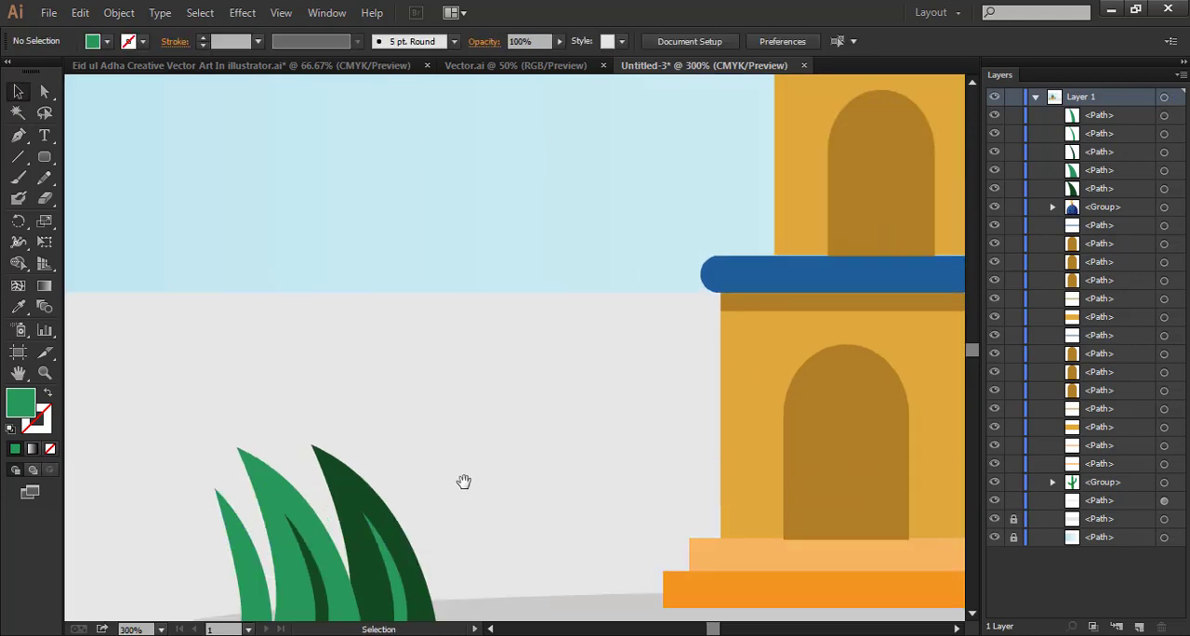
pyautogui.moveTo(462, 481); pyautogui.dragTo(598, 279)
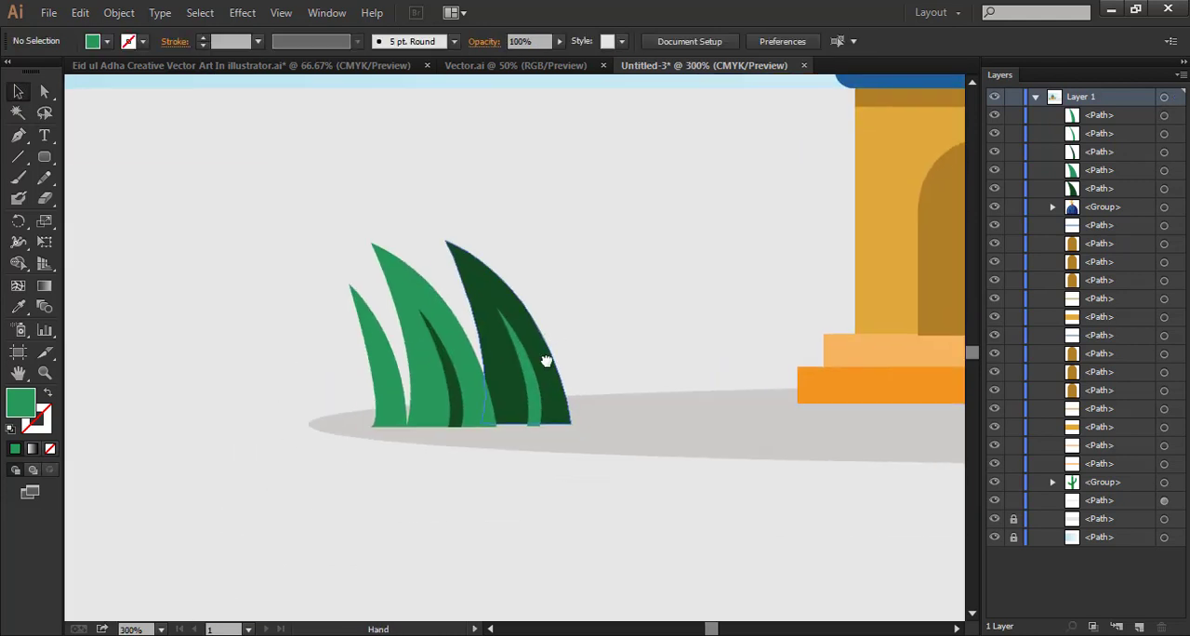
pyautogui.click(386, 426)
pyautogui.moveTo(378, 346); pyautogui.dragTo(364, 312)
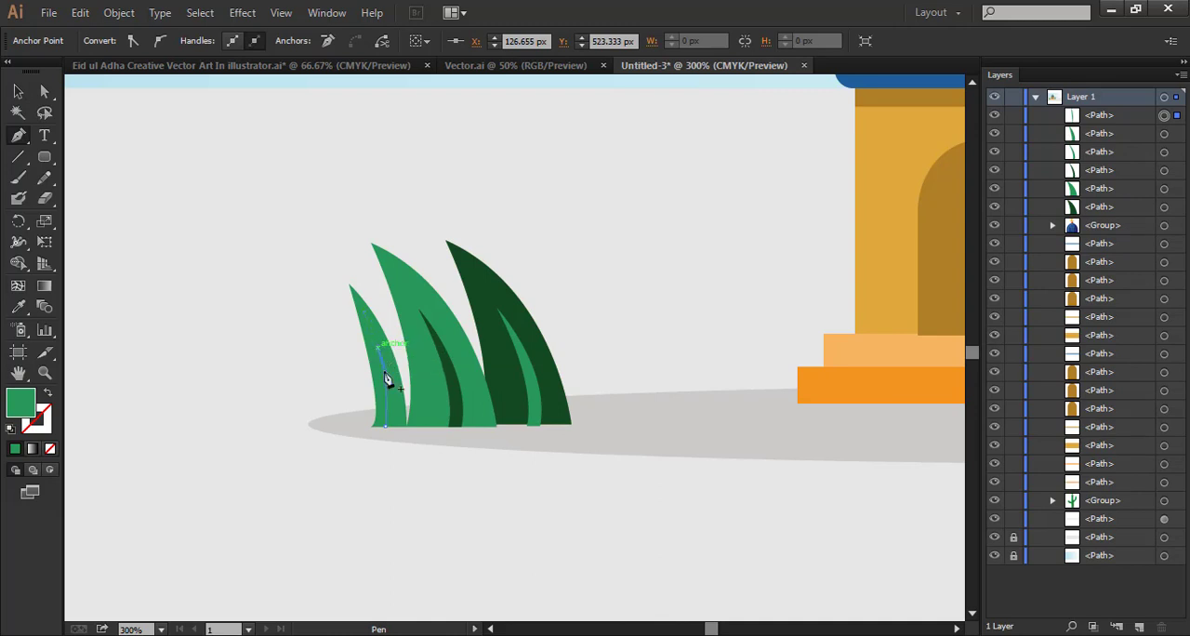
pyautogui.moveTo(389, 426); pyautogui.dragTo(384, 454)
pyautogui.hotkey('ctrl', 'z')
pyautogui.hotkey('ctrl', 'z')
pyautogui.moveTo(390, 465); pyautogui.dragTo(389, 466)
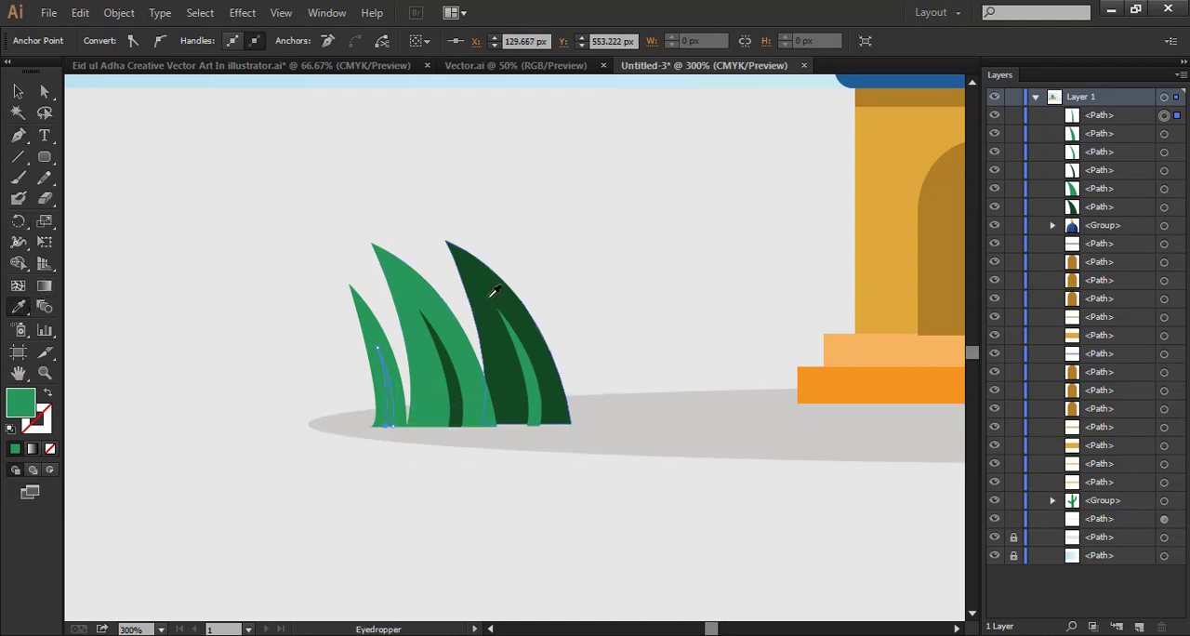
pyautogui.click(19, 93)
pyautogui.click(183, 140)
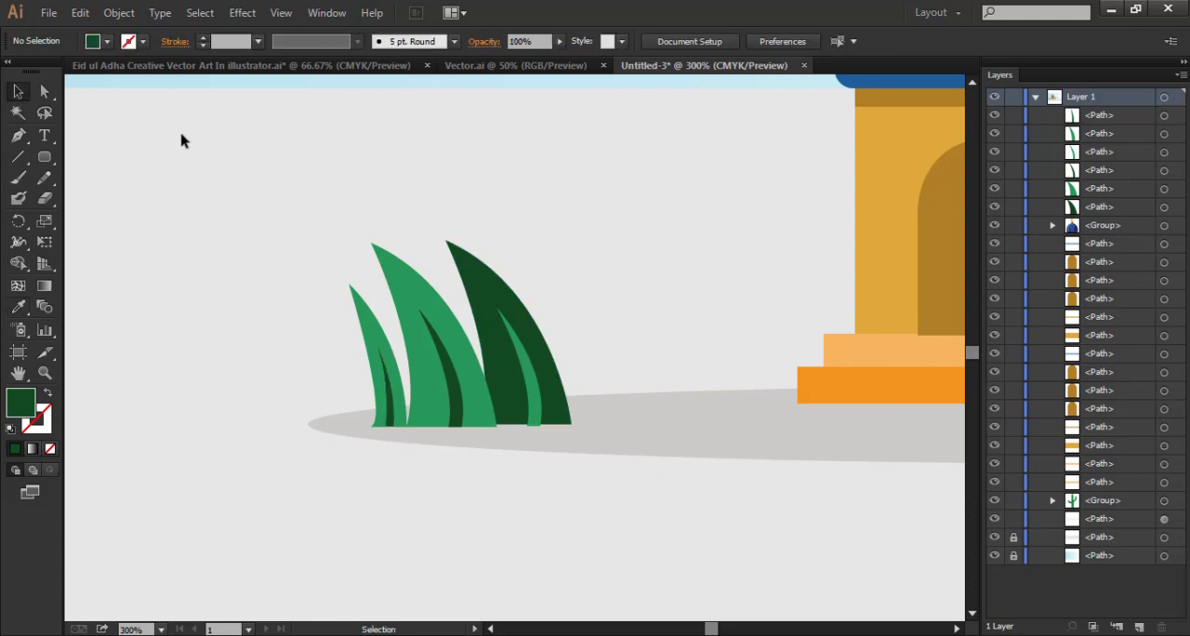
# Swap the small leaf's colours with the Eyedropper, making the leaf dark green and its vein light green
pyautogui.click(370, 307)
pyautogui.click(18, 305)
pyautogui.click(507, 263)
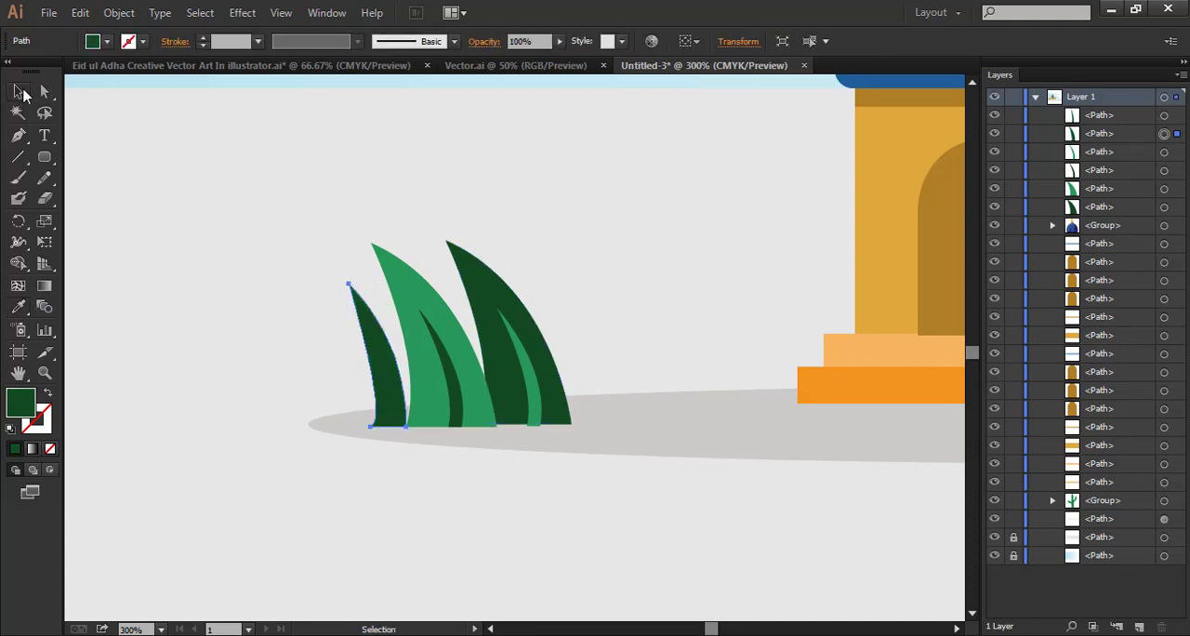
pyautogui.click(19, 92)
pyautogui.click(390, 391)
pyautogui.click(18, 306)
pyautogui.click(424, 293)
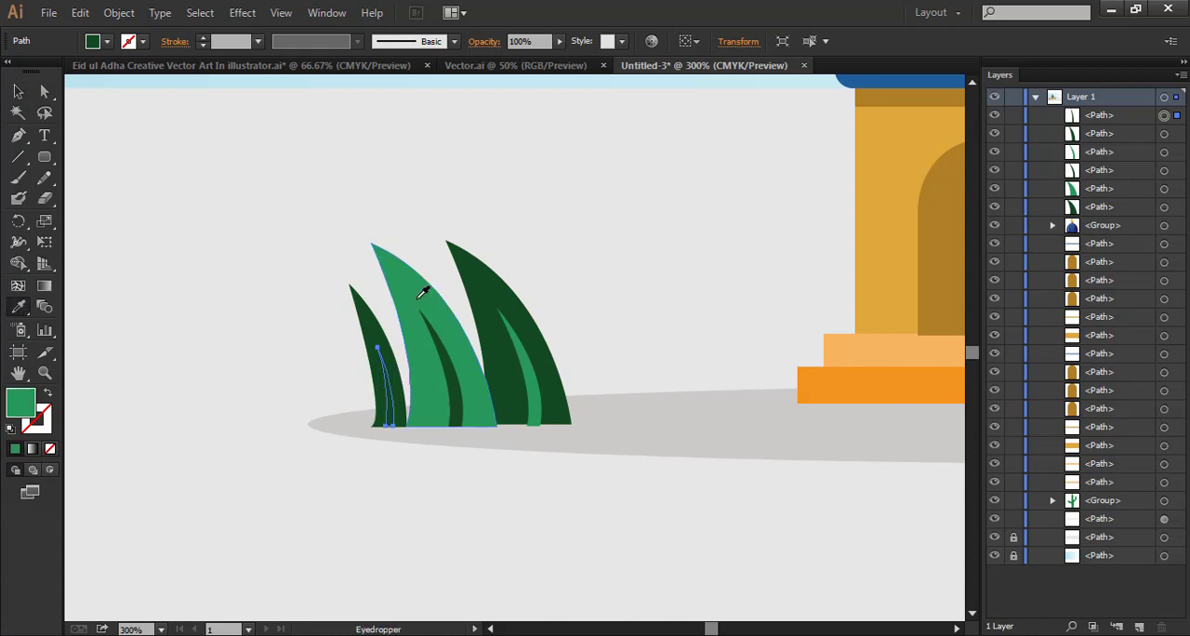
pyautogui.click(18, 91)
pyautogui.click(251, 189)
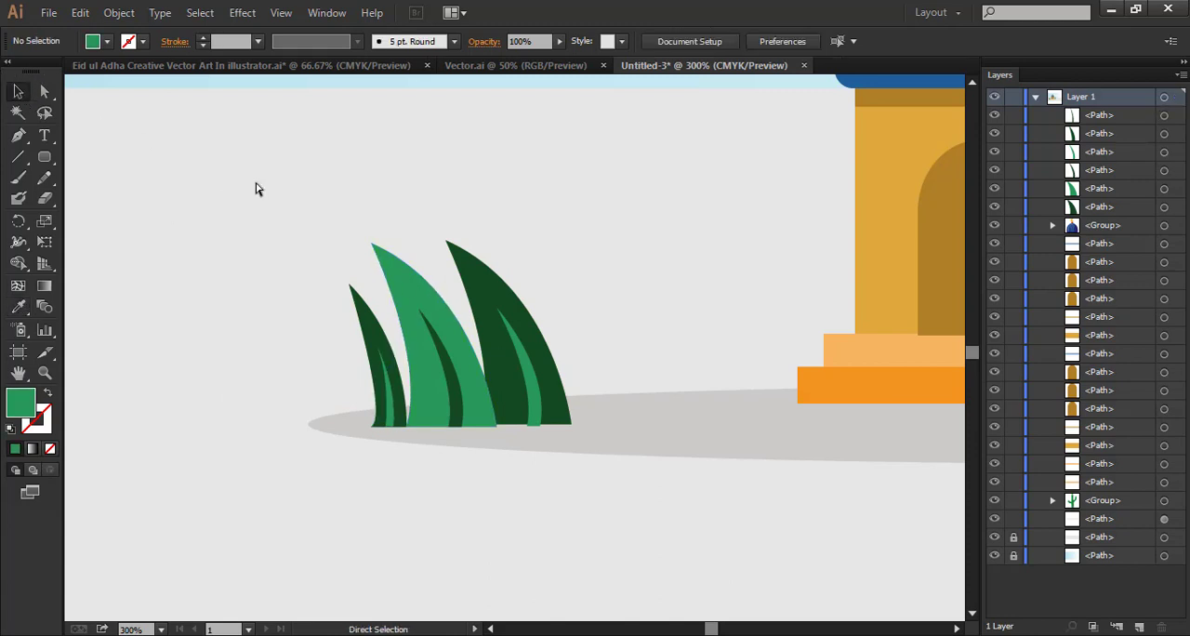
# Copy the family group from Vector.ai into the landscape and place it in front of the building's entrance
pyautogui.hotkey('ctrl', '-')
pyautogui.hotkey('ctrl', '-')
pyautogui.hotkey('ctrl', '-')
pyautogui.hotkey('ctrl', '-')
pyautogui.press('space')
pyautogui.moveTo(635, 256); pyautogui.dragTo(370, 359)
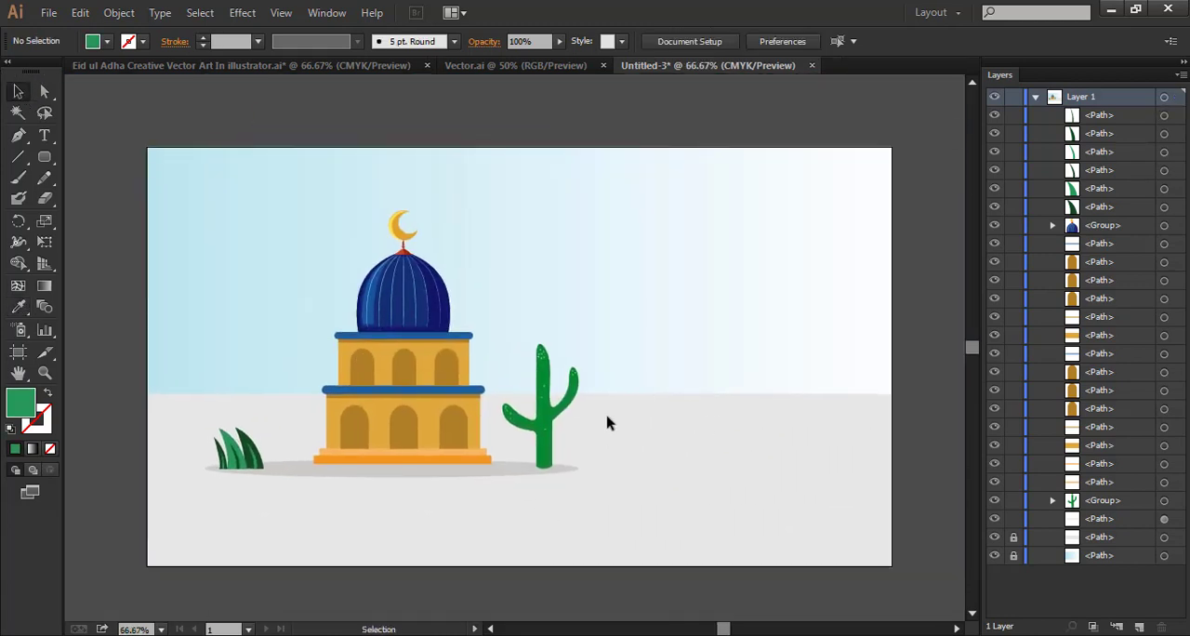
pyautogui.click(516, 65)
pyautogui.moveTo(577, 325); pyautogui.dragTo(423, 479)
pyautogui.moveTo(458, 394)
pyautogui.mouseDown()
pyautogui.moveTo(437, 395)
pyautogui.moveTo(476, 389)
pyautogui.moveTo(453, 407)
pyautogui.mouseUp()
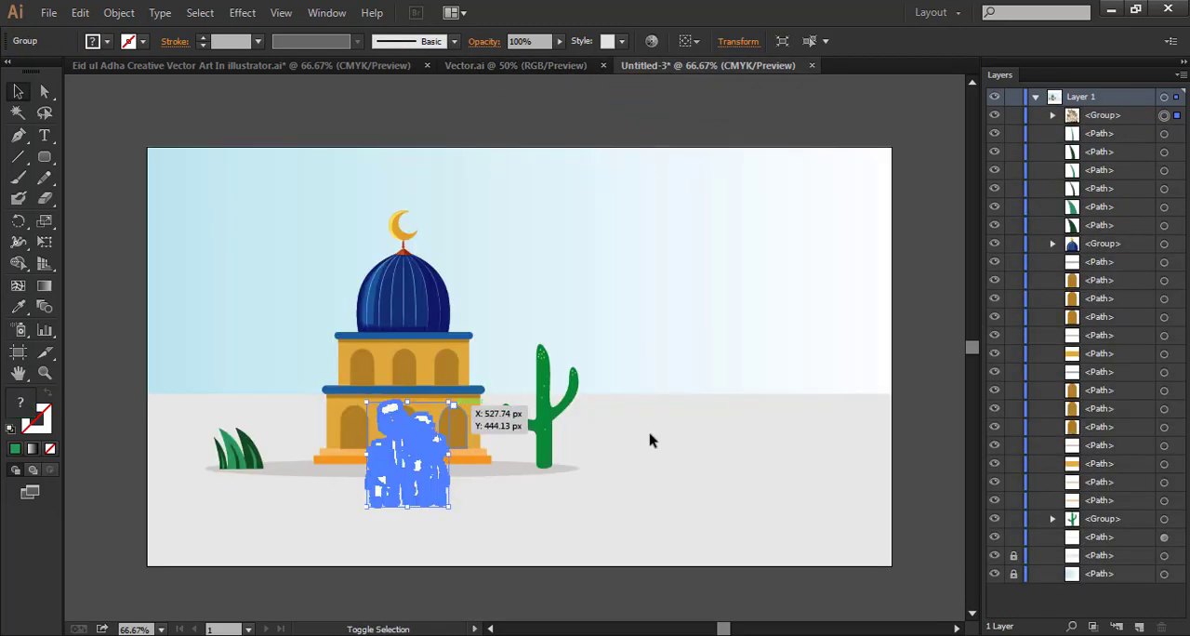
pyautogui.click(650, 434)
pyautogui.click(396, 477)
pyautogui.click(808, 450)
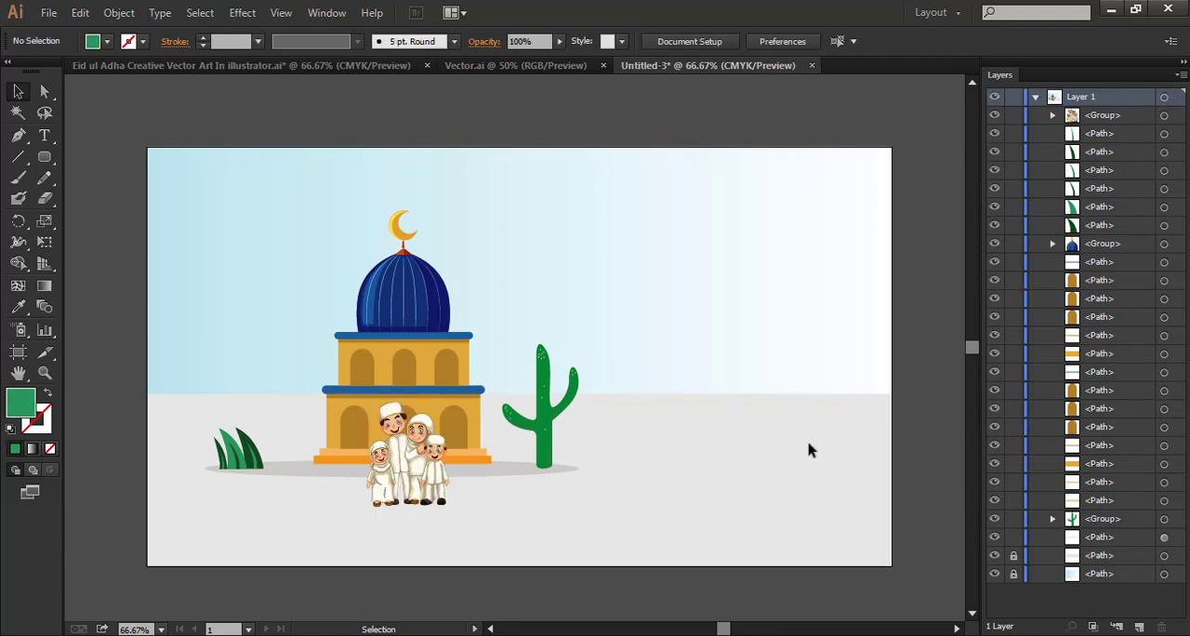
# Draw a flat, wide ellipse under the family's feet, slightly wider than the group
pyautogui.hotkey('ctrl', '=')
pyautogui.hotkey('ctrl', '=')
pyautogui.moveTo(525, 504); pyautogui.dragTo(599, 297)
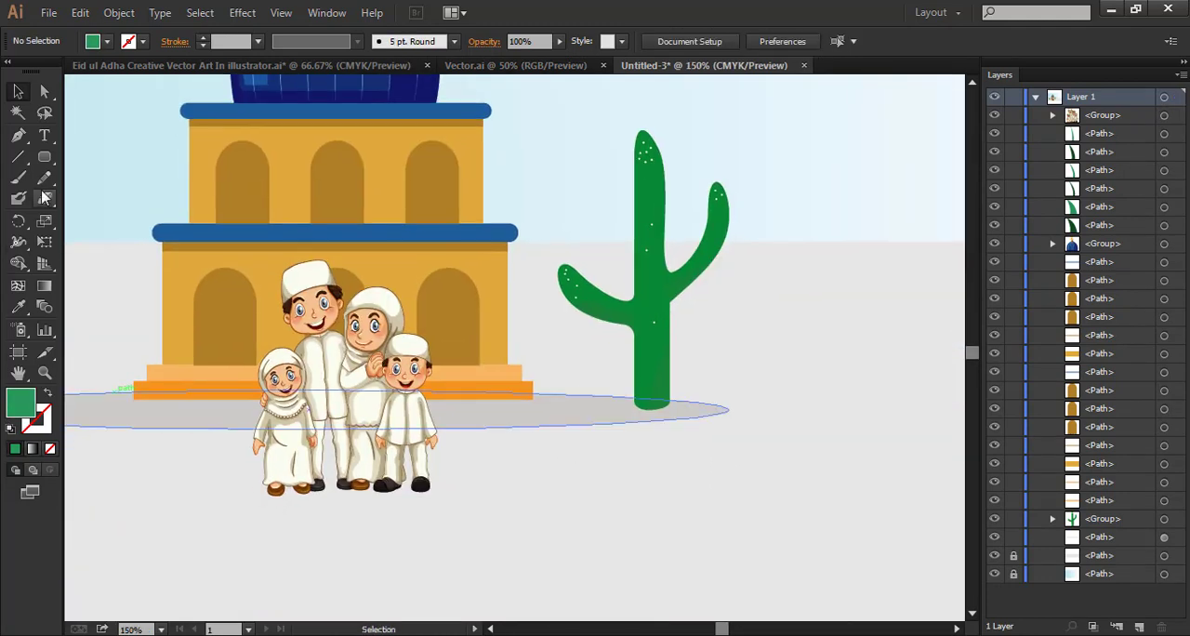
pyautogui.click(50, 155)
pyautogui.click(125, 197)
pyautogui.moveTo(250, 484); pyautogui.dragTo(456, 501)
pyautogui.press('v')
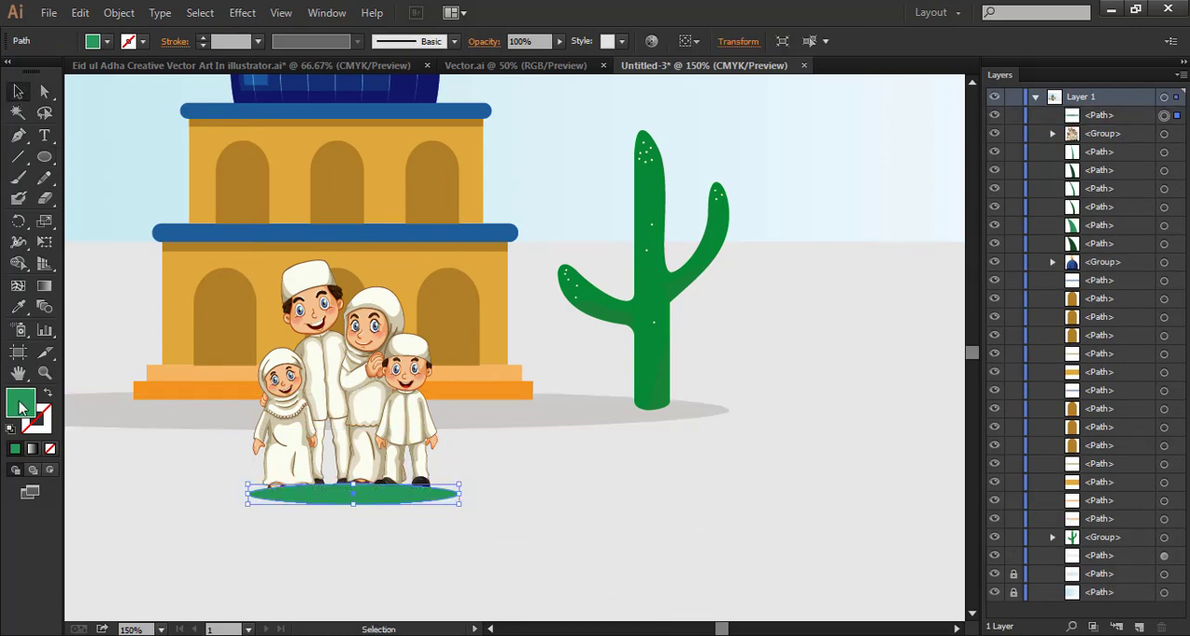
# Fill the ellipse with dark grey #3A3A3A and move it directly behind the family group in the stacking order
pyautogui.doubleClick(21, 402)
pyautogui.write('3A3A3A')
pyautogui.click(707, 213)
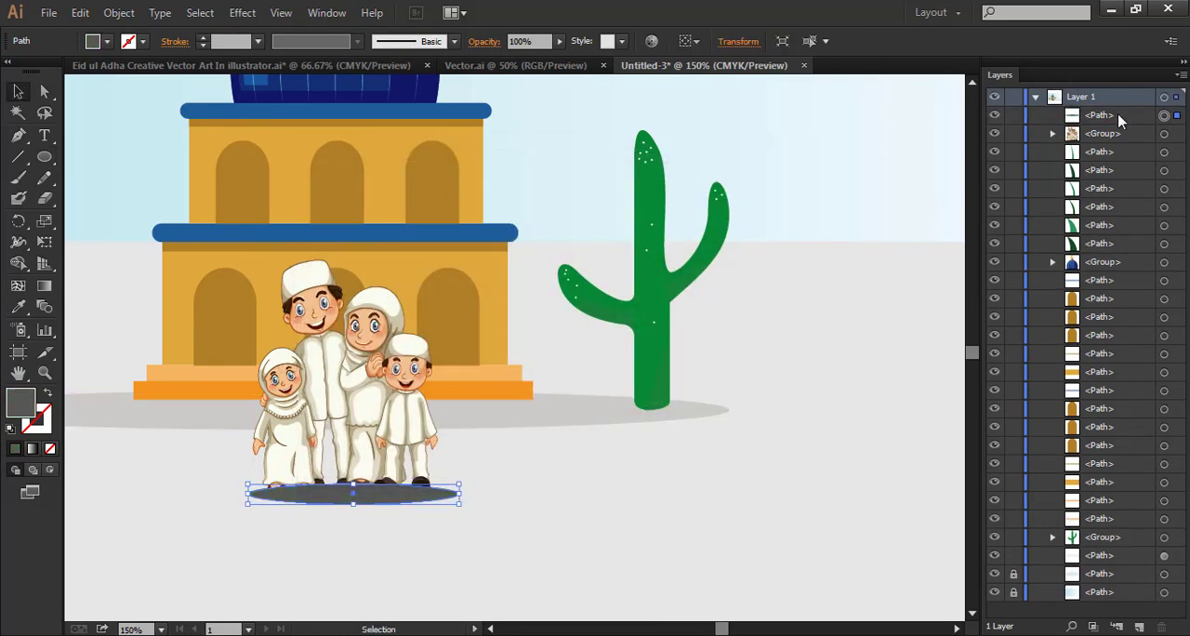
pyautogui.moveTo(1100, 152); pyautogui.dragTo(1100, 147)
# Set the ellipse's opacity to 23% and shift it slightly left and up beneath the family's feet
pyautogui.click(559, 42)
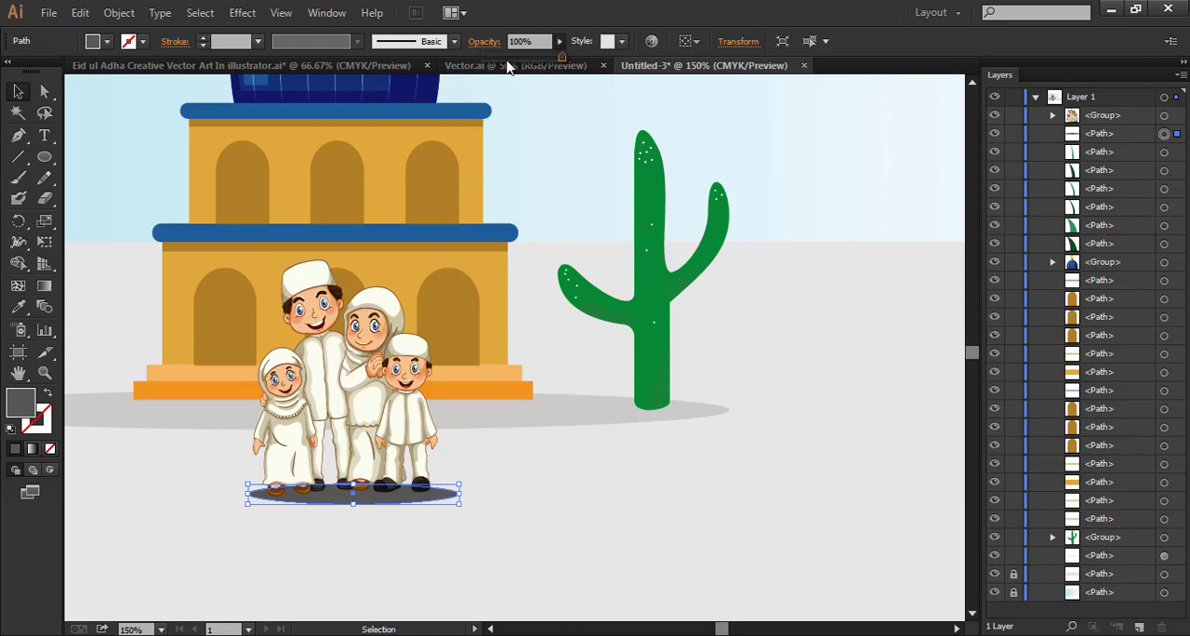
pyautogui.click(503, 57)
pyautogui.click(17, 91)
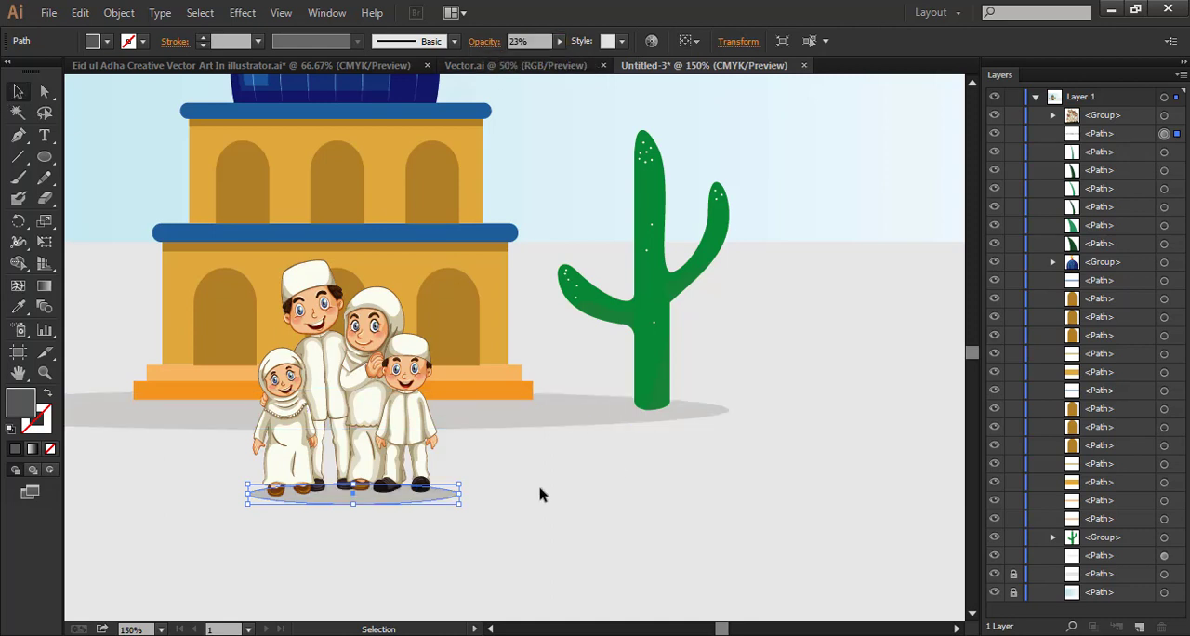
pyautogui.moveTo(440, 498); pyautogui.dragTo(438, 493)
pyautogui.click(558, 501)
pyautogui.click(659, 471)
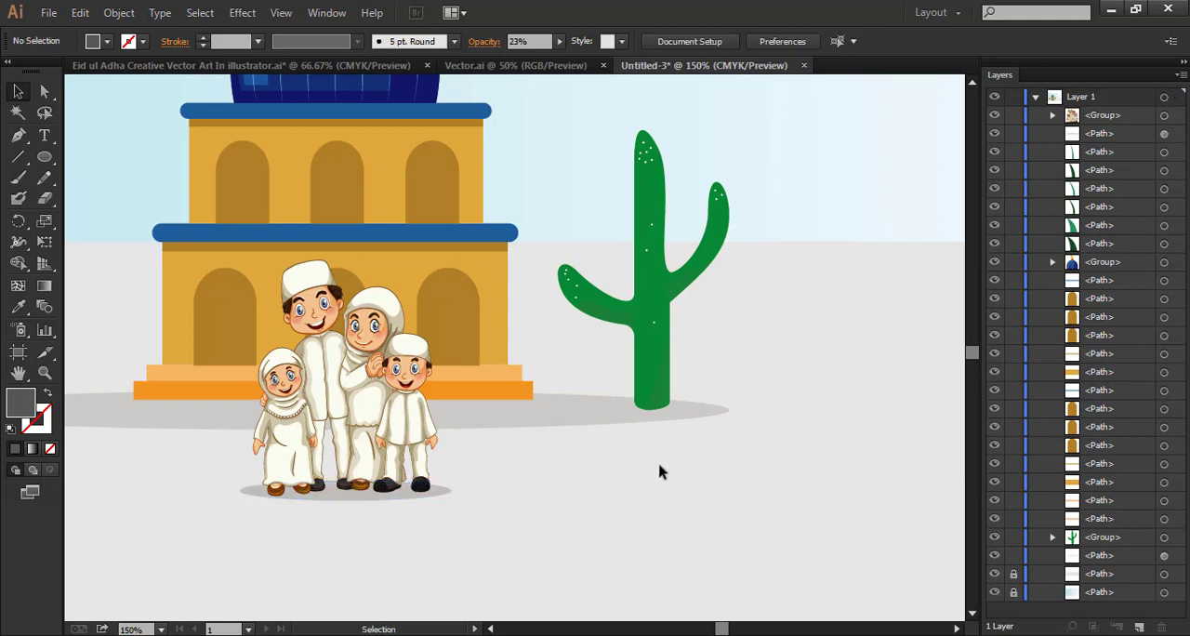
# Copy the camel from Vector.ai into the landscape and reflect it across the vertical axis
pyautogui.hotkey('ctrl', '0')
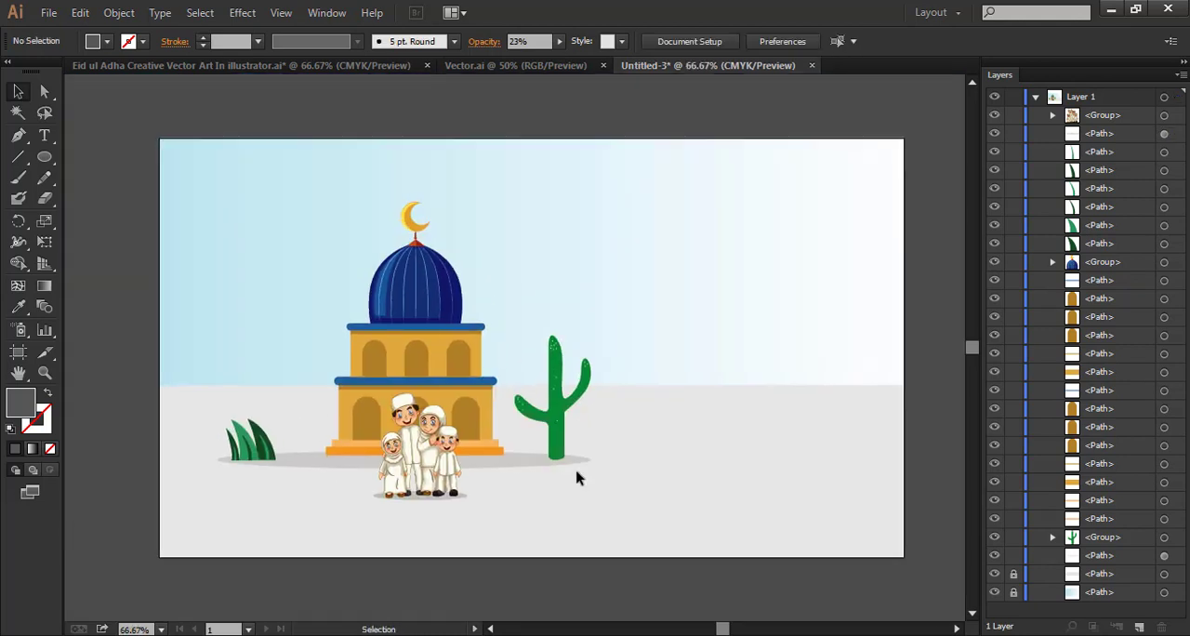
pyautogui.click(517, 65)
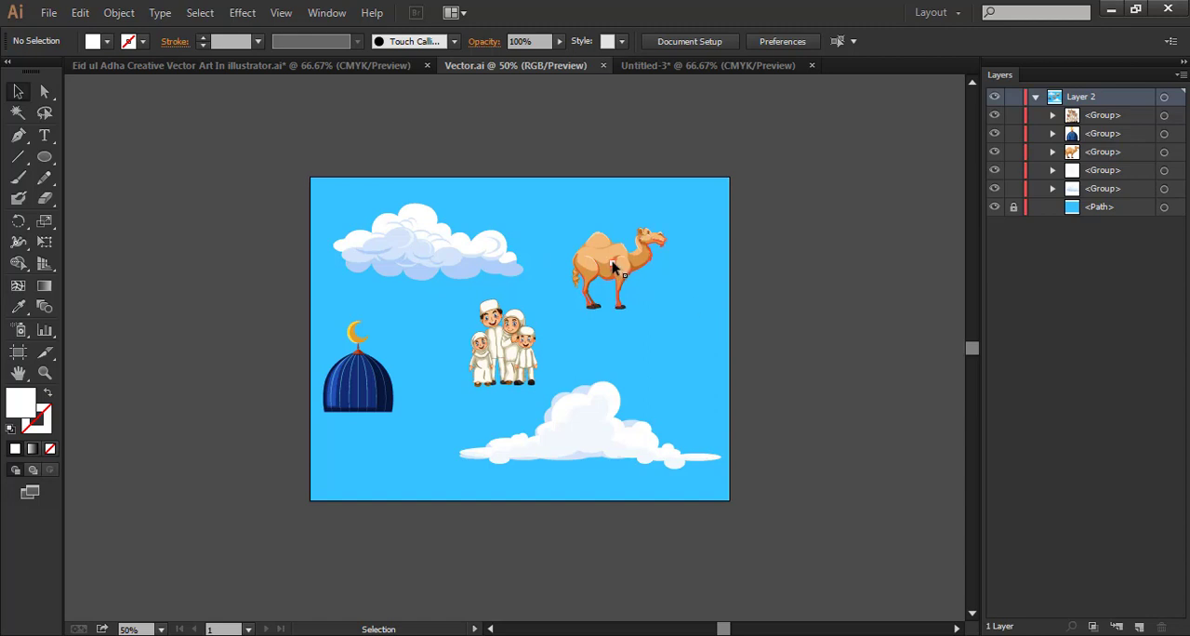
pyautogui.moveTo(612, 267); pyautogui.dragTo(662, 358)
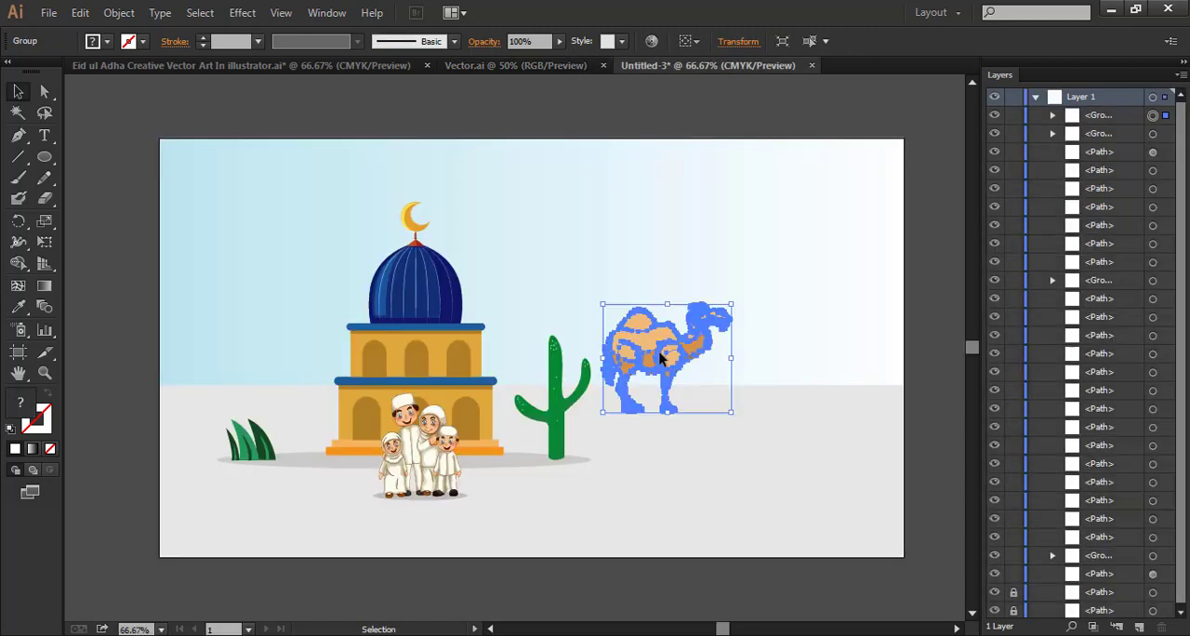
pyautogui.rightClick(659, 355)
pyautogui.moveTo(751, 486)
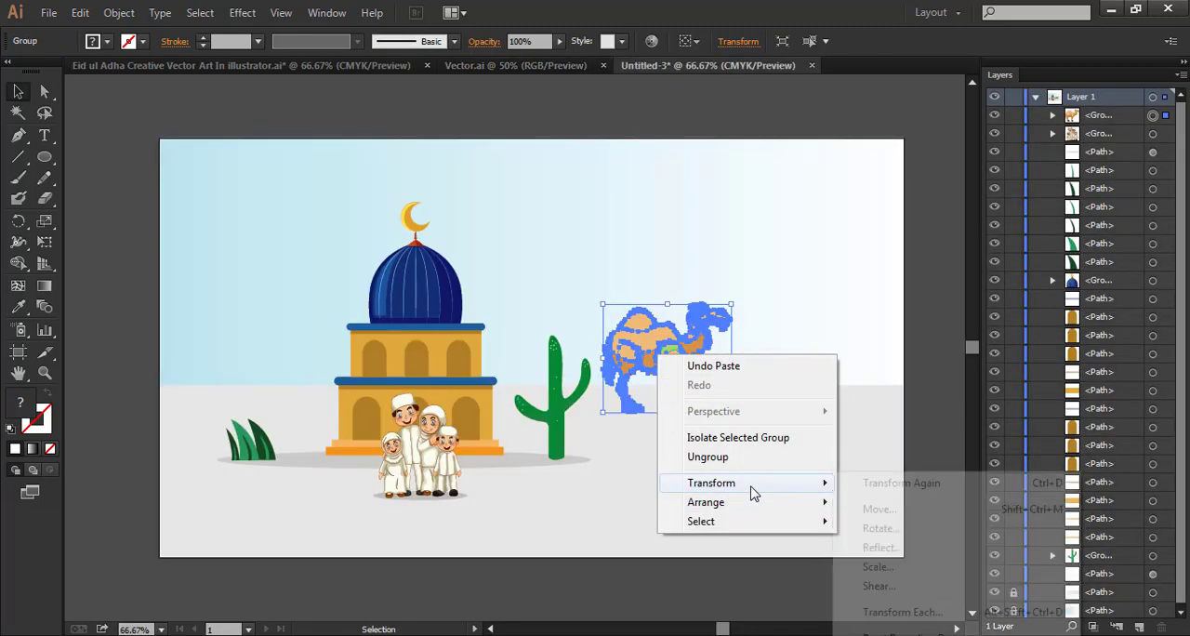
pyautogui.click(917, 549)
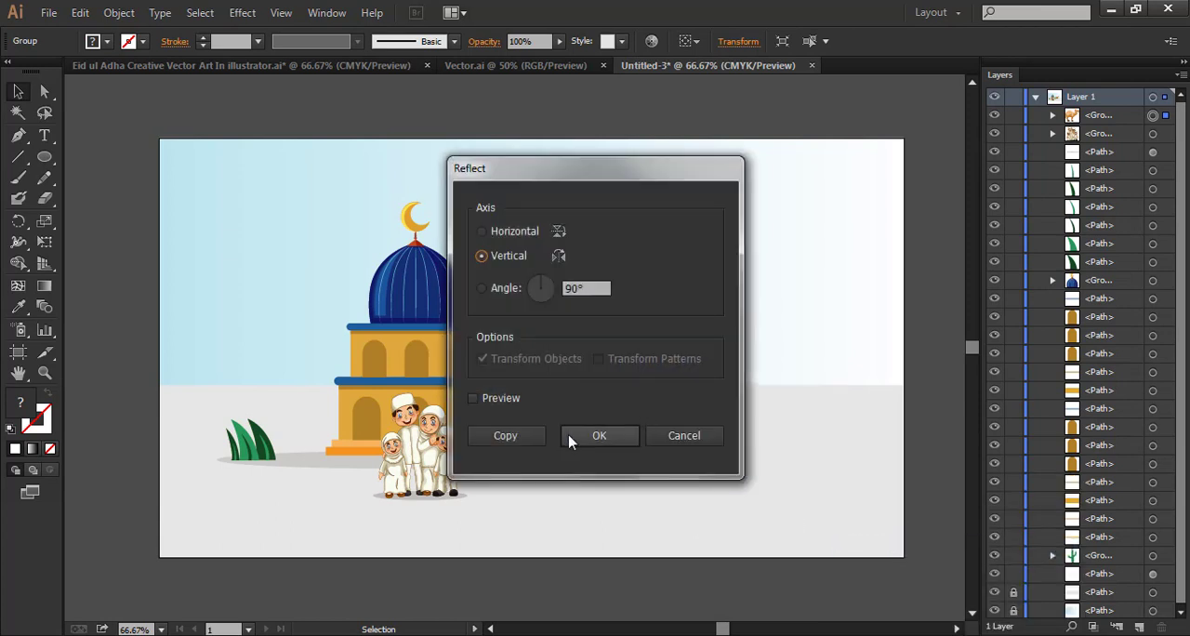
pyautogui.click(597, 437)
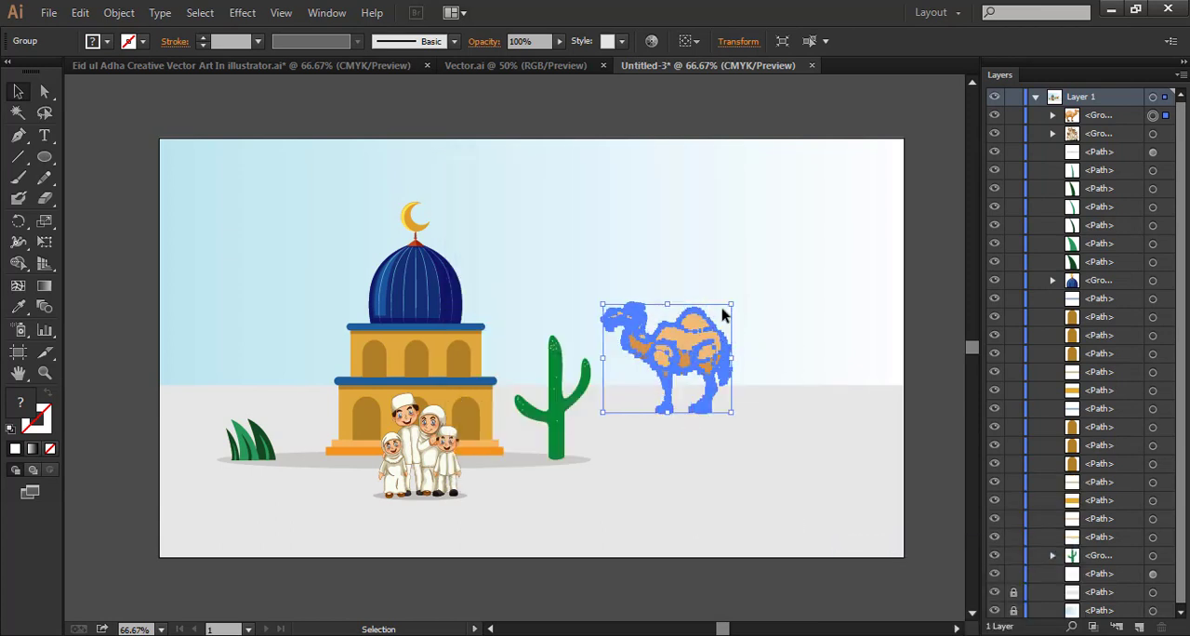
# Scale the camel down to about a third of its size and stand it beside the cactus, overlapping the trunk's base
pyautogui.moveTo(730, 310); pyautogui.dragTo(606, 427)
pyautogui.hotkey('ctrl', 'z')
pyautogui.click(660, 453)
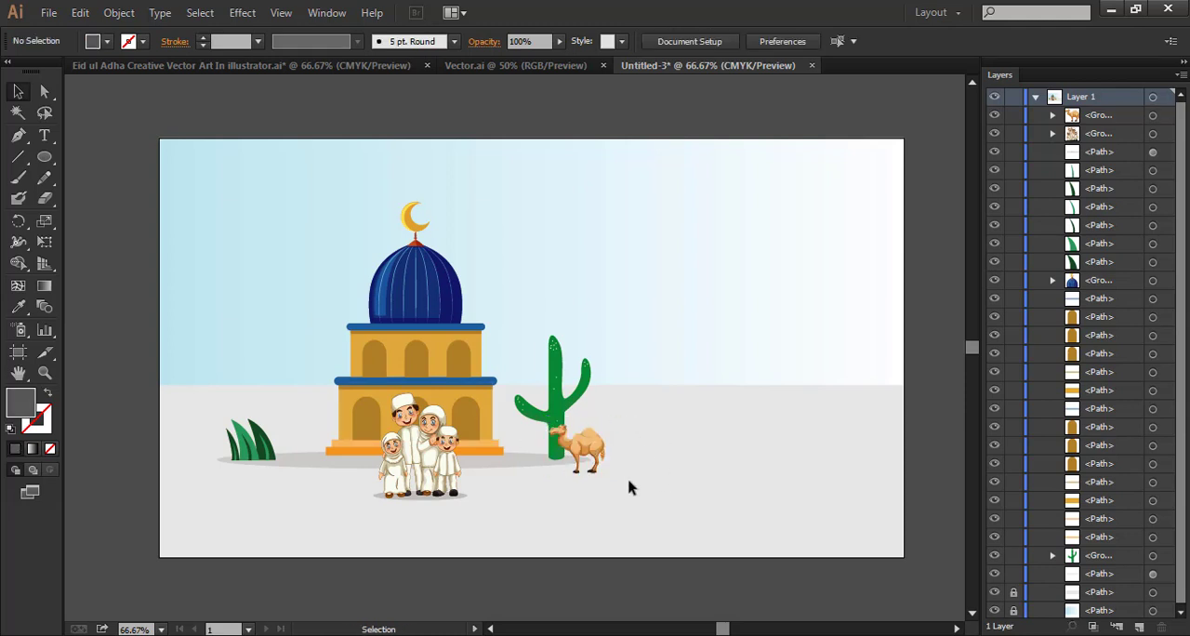
# Draw a flat ellipse under the camel's feet, slightly wider than its stance
pyautogui.hotkey('ctrl', '+')
pyautogui.hotkey('ctrl', '+')
pyautogui.hotkey('ctrl', '+')
pyautogui.press('space')
pyautogui.moveTo(621, 471); pyautogui.dragTo(505, 306)
pyautogui.moveTo(660, 471); pyautogui.dragTo(549, 357)
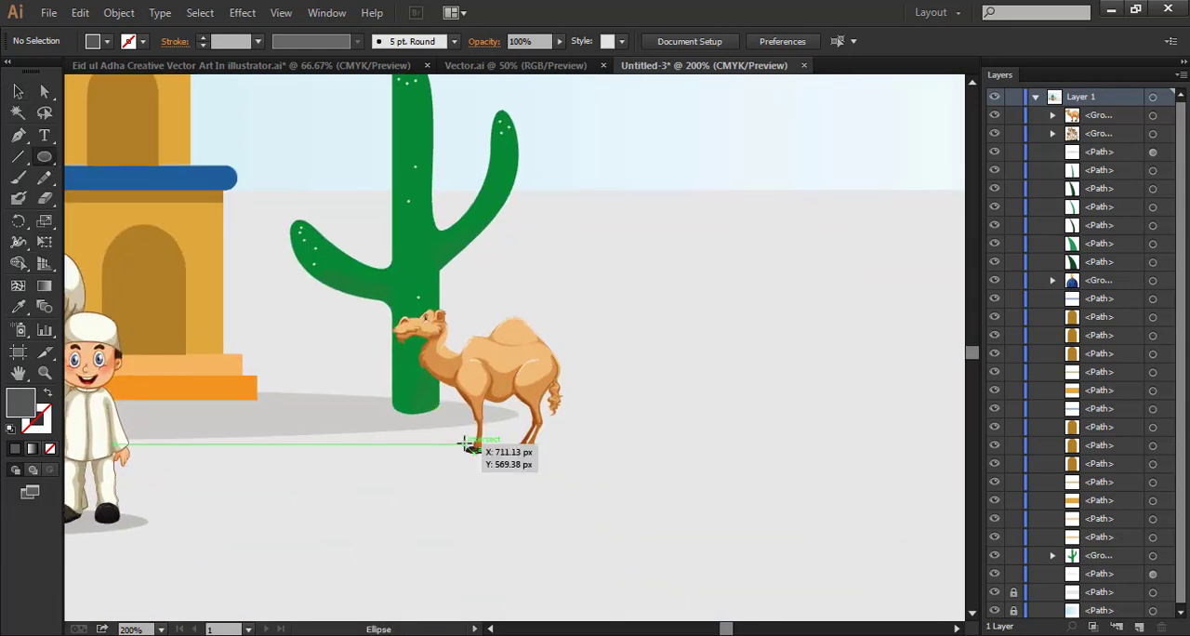
pyautogui.moveTo(507, 487); pyautogui.dragTo(552, 446)
pyautogui.hotkey('ctrl', 'z')
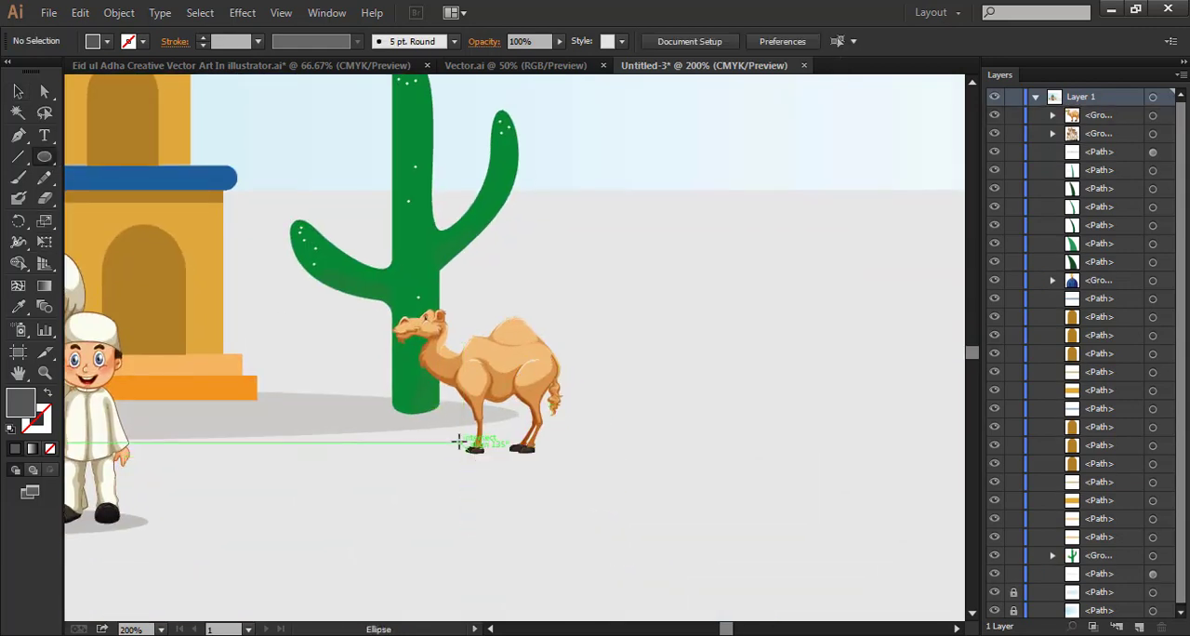
pyautogui.moveTo(459, 442); pyautogui.dragTo(561, 457)
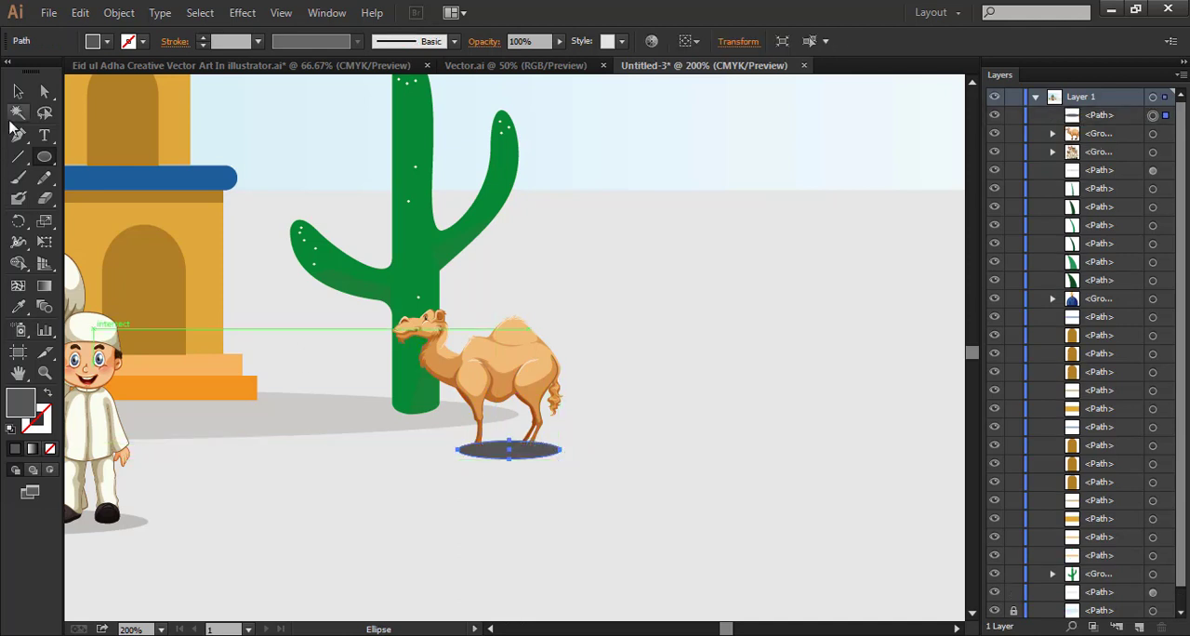
# Set the camel's shadow ellipse to 44% opacity and move it directly behind the camel in the stacking order
pyautogui.click(18, 92)
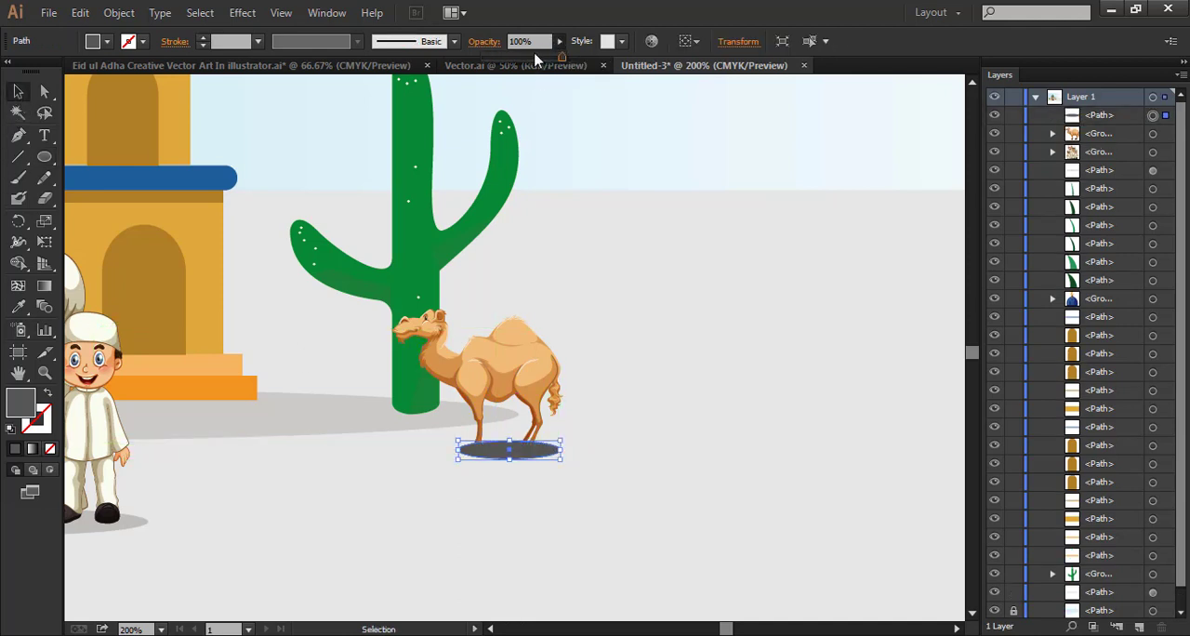
pyautogui.moveTo(534, 60); pyautogui.dragTo(524, 60)
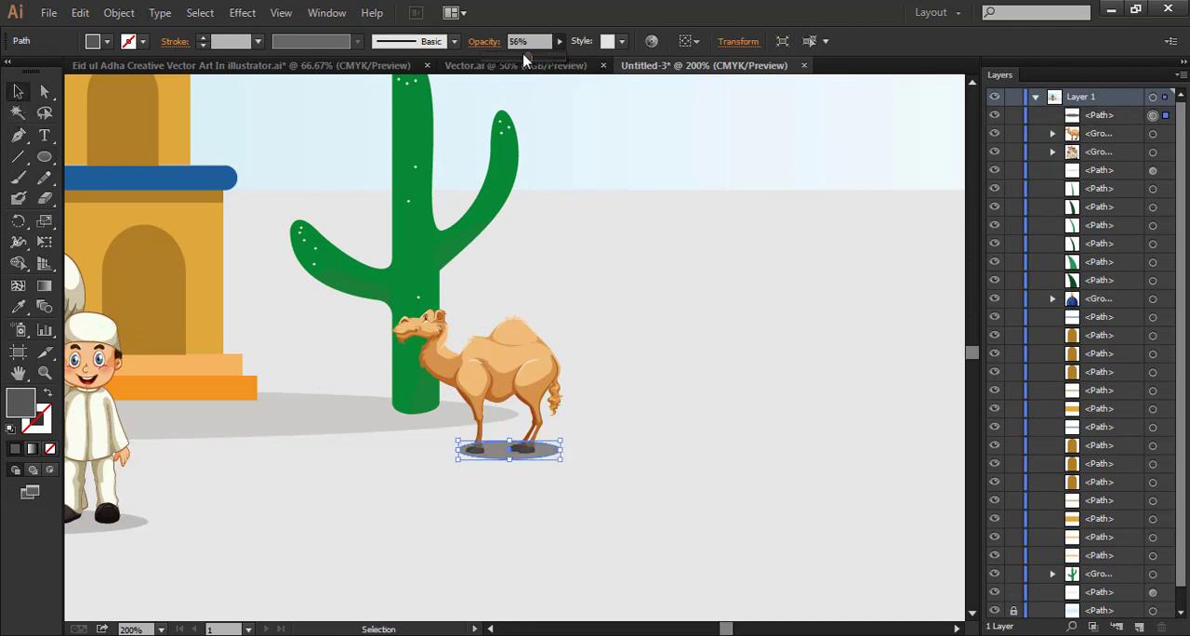
pyautogui.click(1108, 125)
pyautogui.moveTo(1102, 121); pyautogui.dragTo(1099, 142)
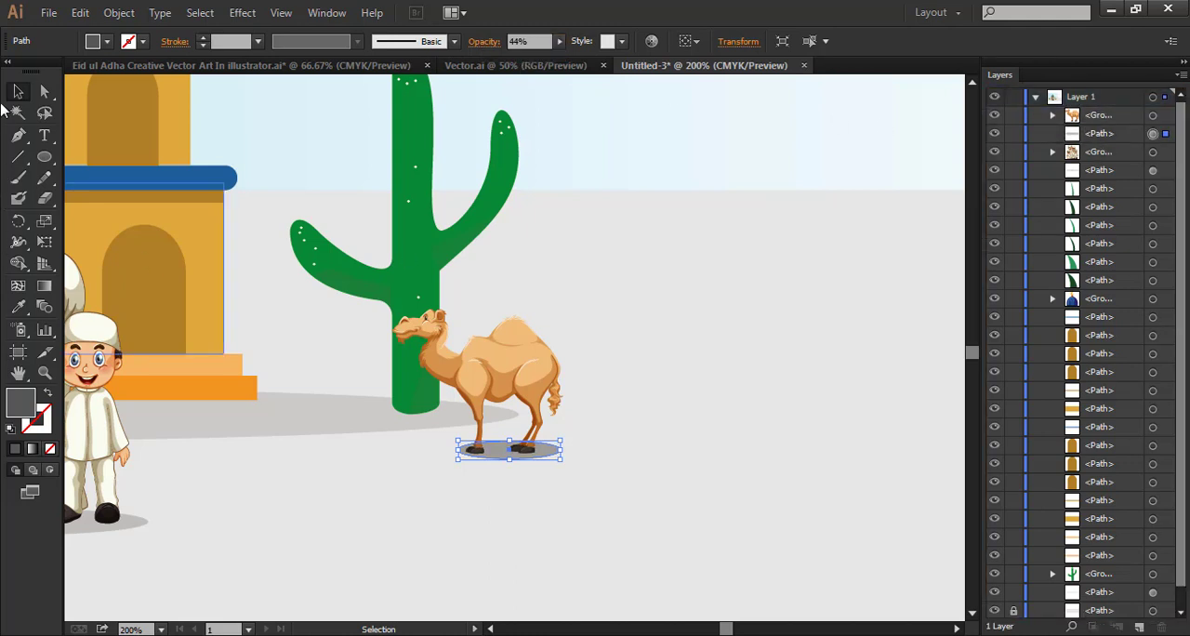
pyautogui.press('v')
pyautogui.click(680, 419)
# Shift the shadow ellipse slightly left beneath the camel's feet
pyautogui.moveTo(680, 419); pyautogui.dragTo(824, 412)
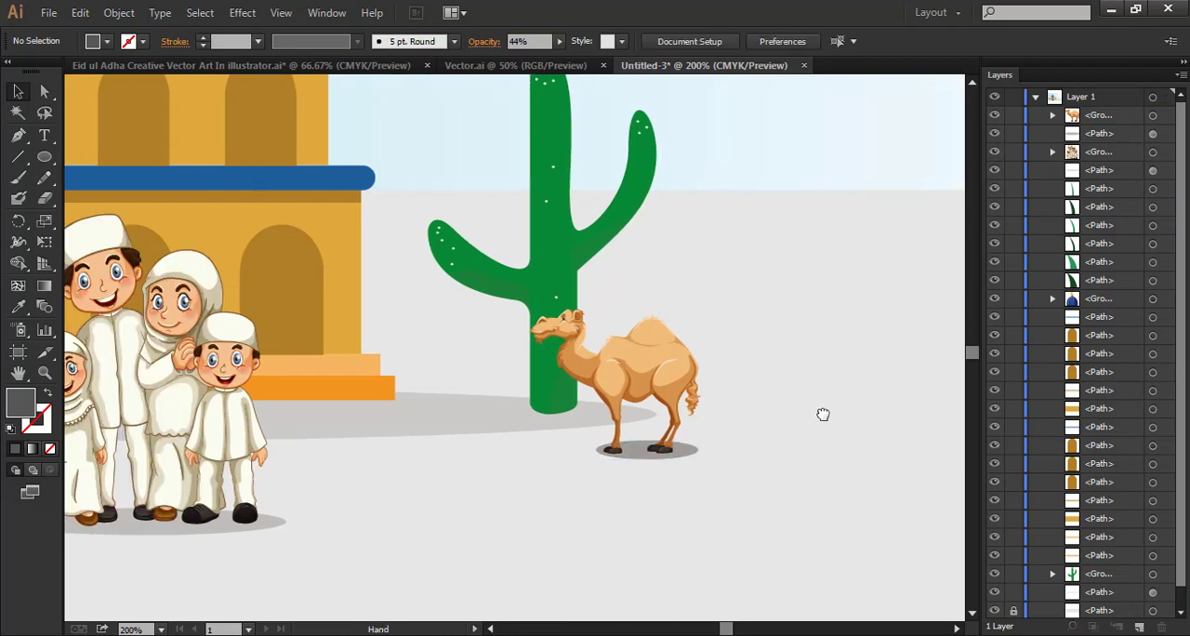
pyautogui.moveTo(699, 453); pyautogui.dragTo(695, 452)
pyautogui.click(712, 488)
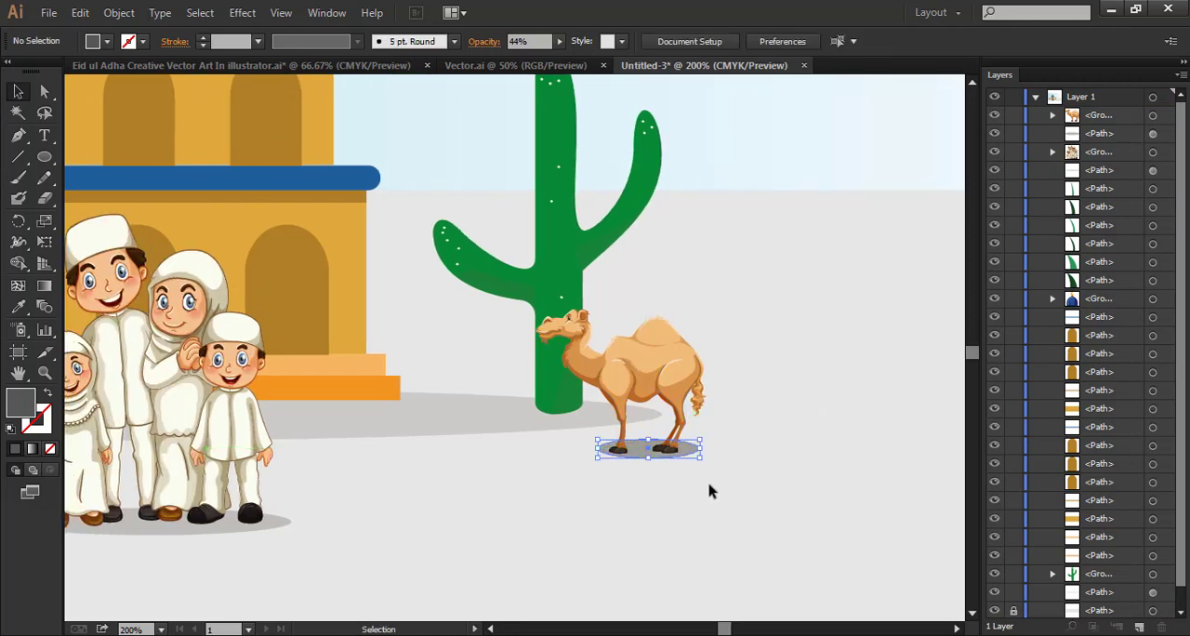
# Draw a closed wavy hill shape with three peaks above the horizon, flat along the ground line and extending past both artboard sides
pyautogui.press('space')
pyautogui.moveTo(627, 517); pyautogui.dragTo(778, 509)
pyautogui.moveTo(541, 513); pyautogui.dragTo(588, 578)
pyautogui.hotkey('ctrl', '-')
pyautogui.hotkey('ctrl', '-')
pyautogui.hotkey('ctrl', '-')
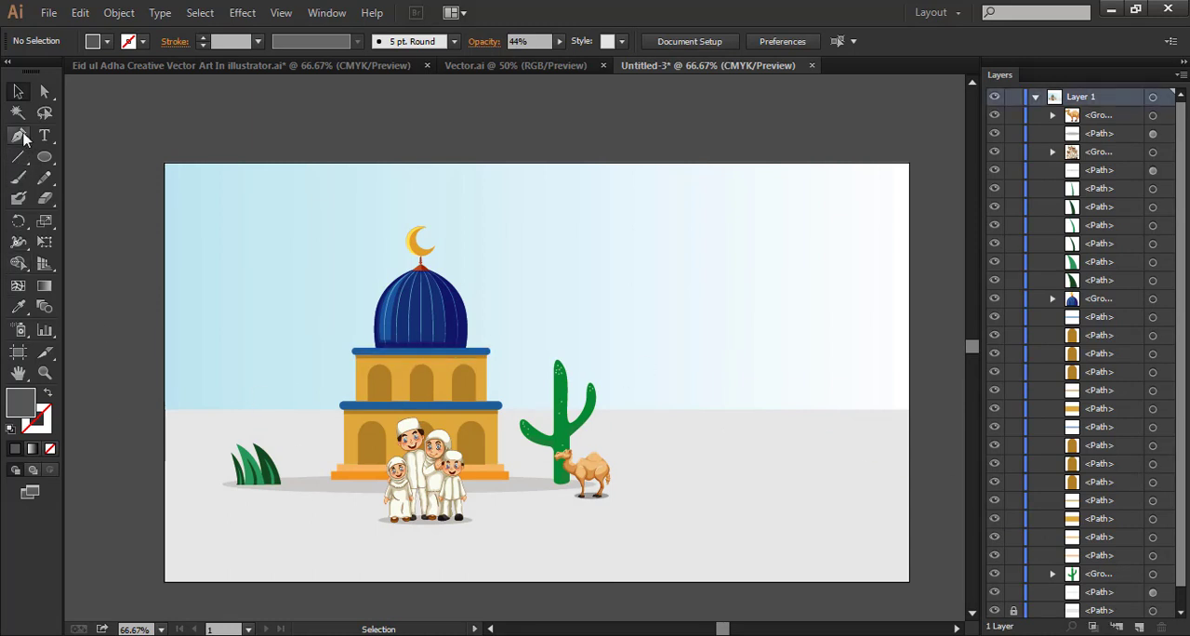
pyautogui.click(136, 358)
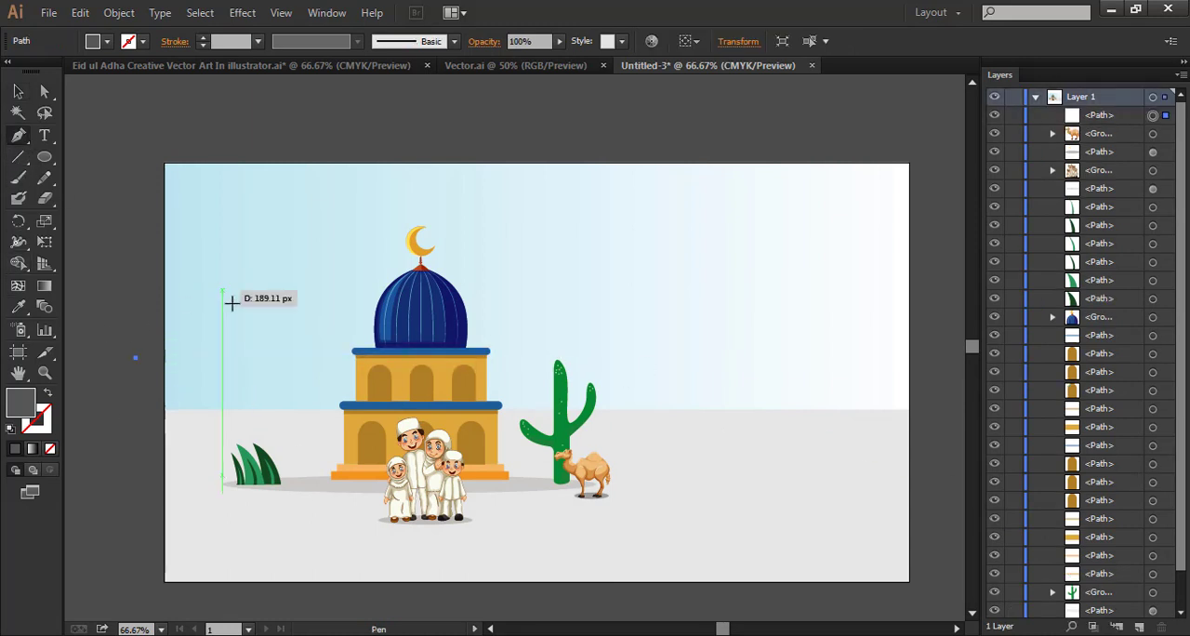
pyautogui.moveTo(243, 336); pyautogui.dragTo(303, 375)
pyautogui.moveTo(422, 344); pyautogui.dragTo(487, 321)
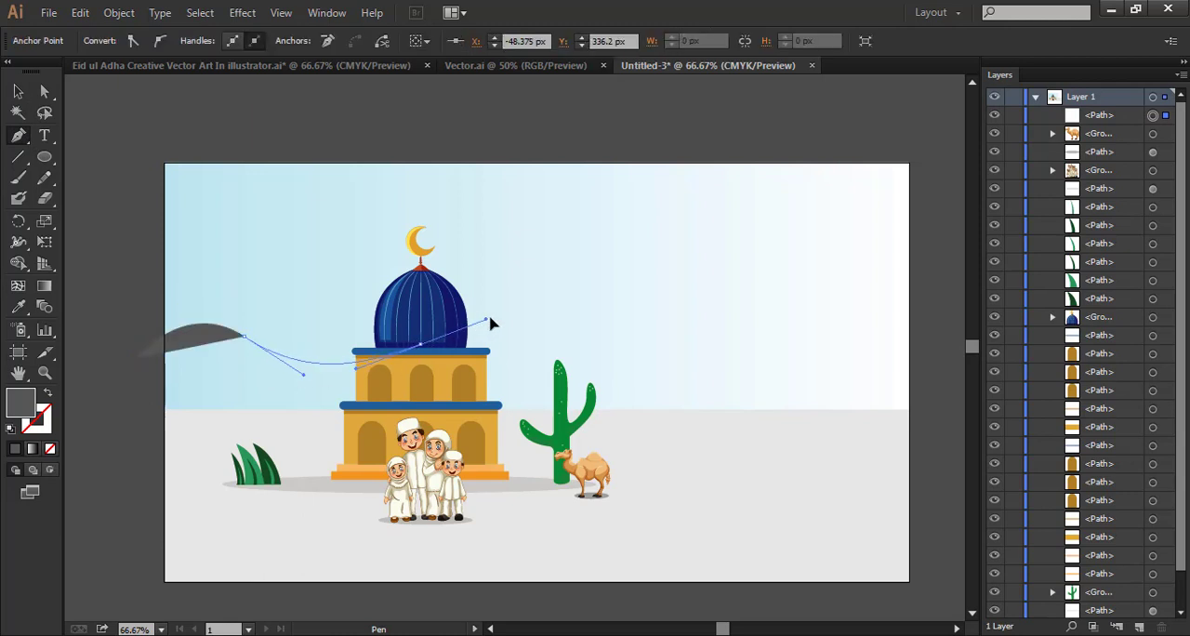
pyautogui.moveTo(595, 323); pyautogui.dragTo(824, 316)
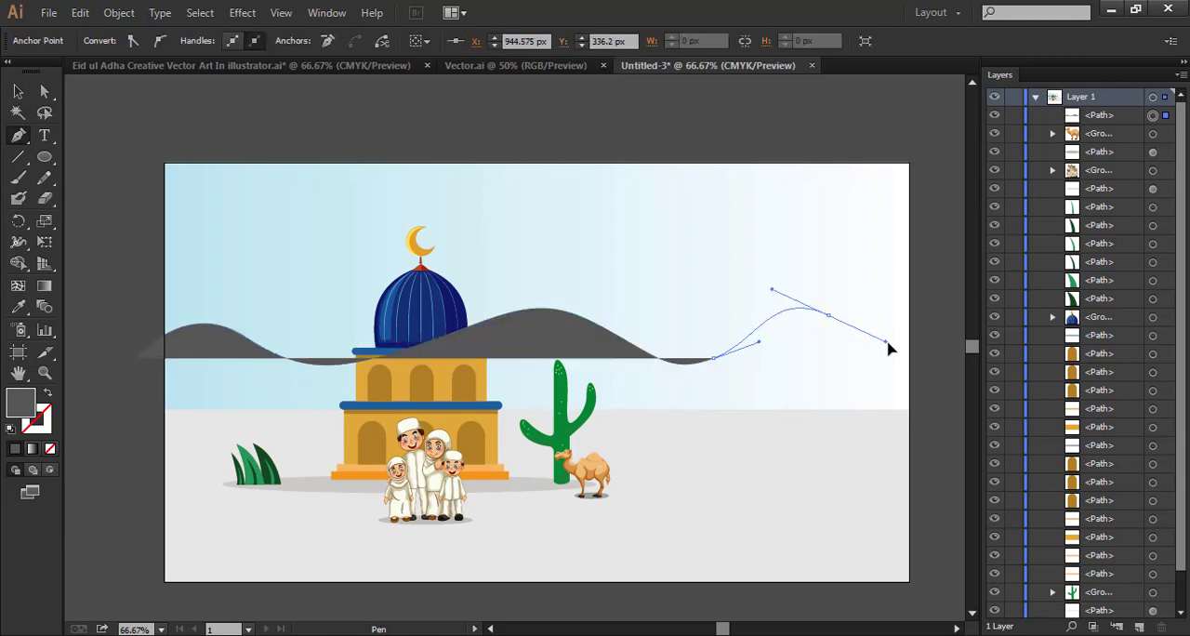
pyautogui.moveTo(887, 342); pyautogui.dragTo(888, 343)
pyautogui.moveTo(939, 372); pyautogui.dragTo(953, 378)
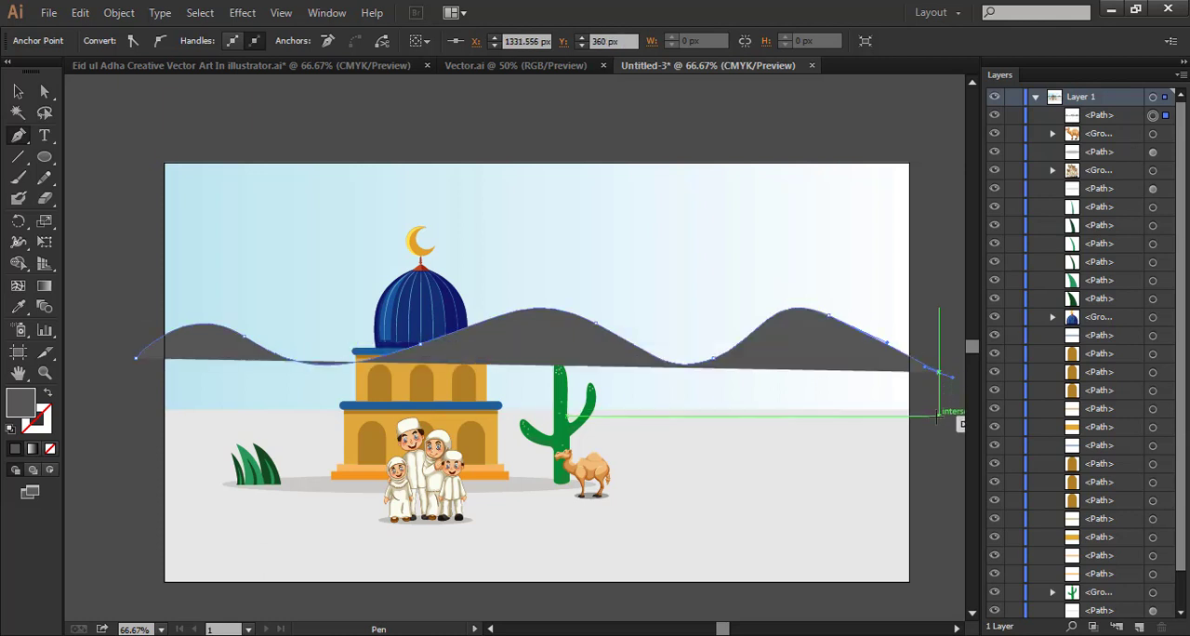
pyautogui.click(930, 408)
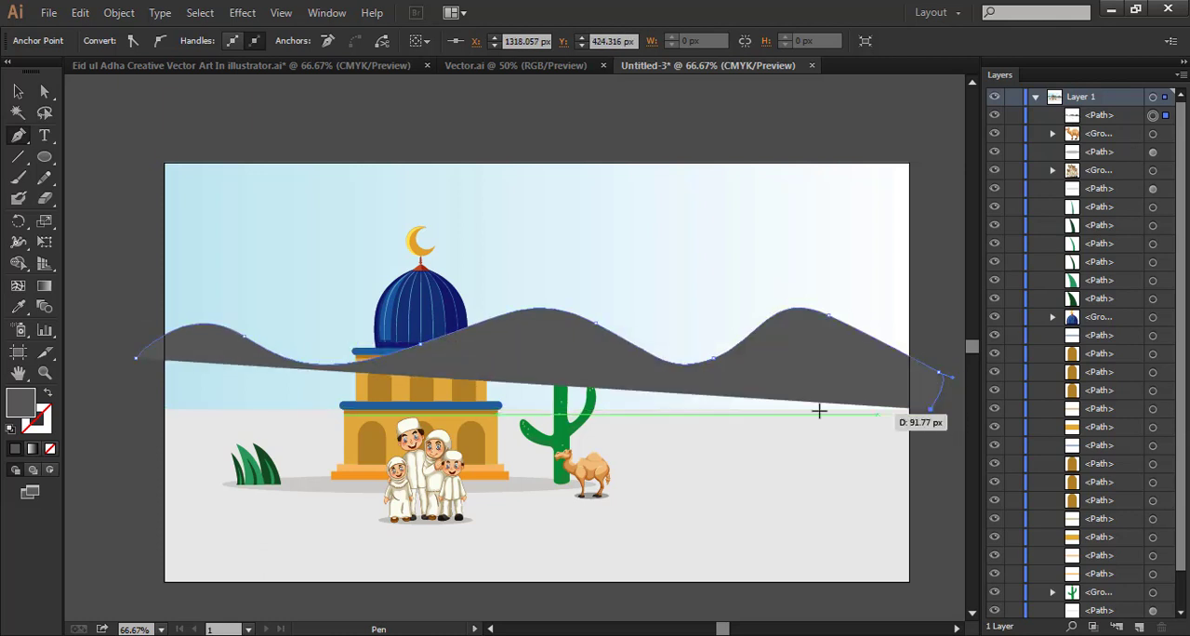
pyautogui.click(151, 410)
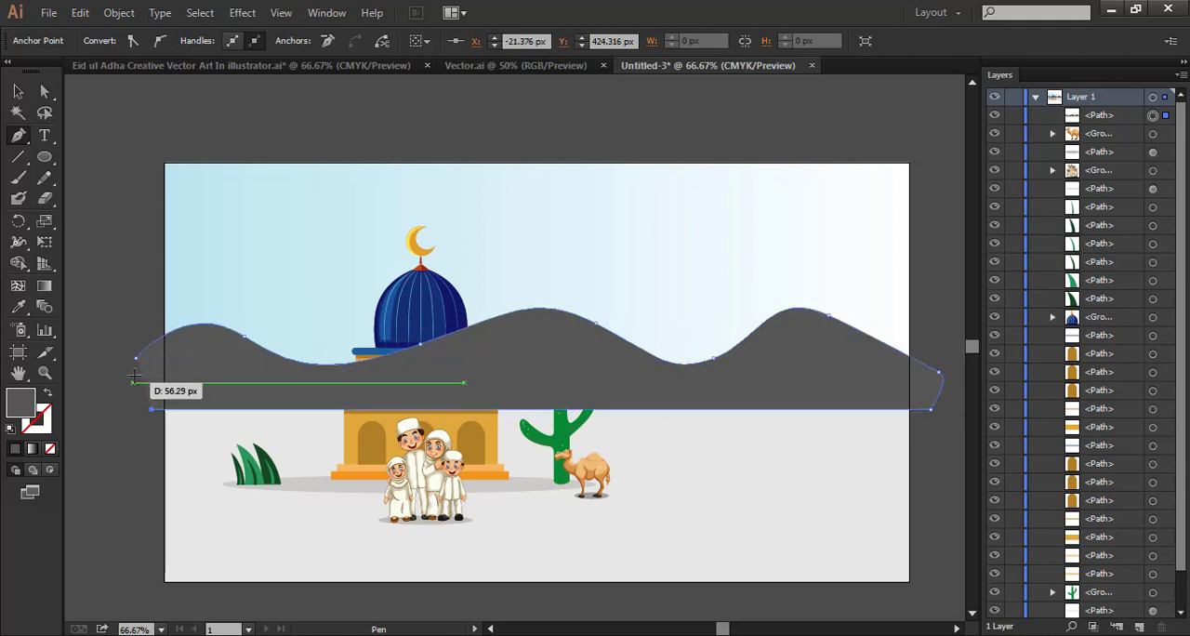
pyautogui.click(135, 358)
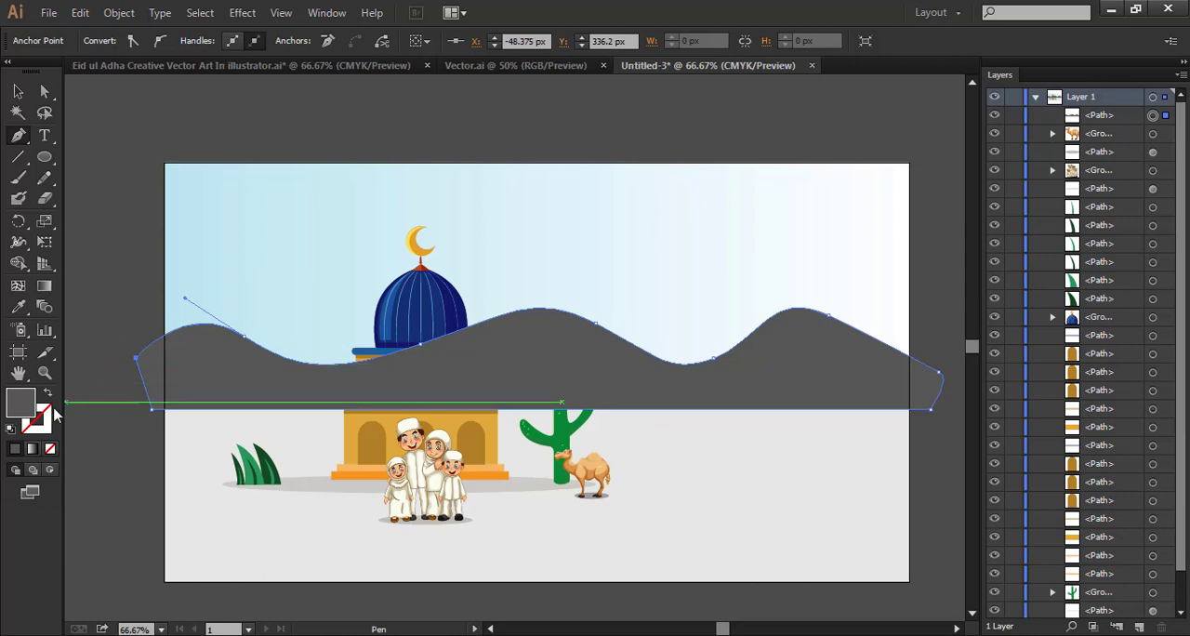
# Fill the hill shape with teal #5CB9BA
pyautogui.doubleClick(21, 403)
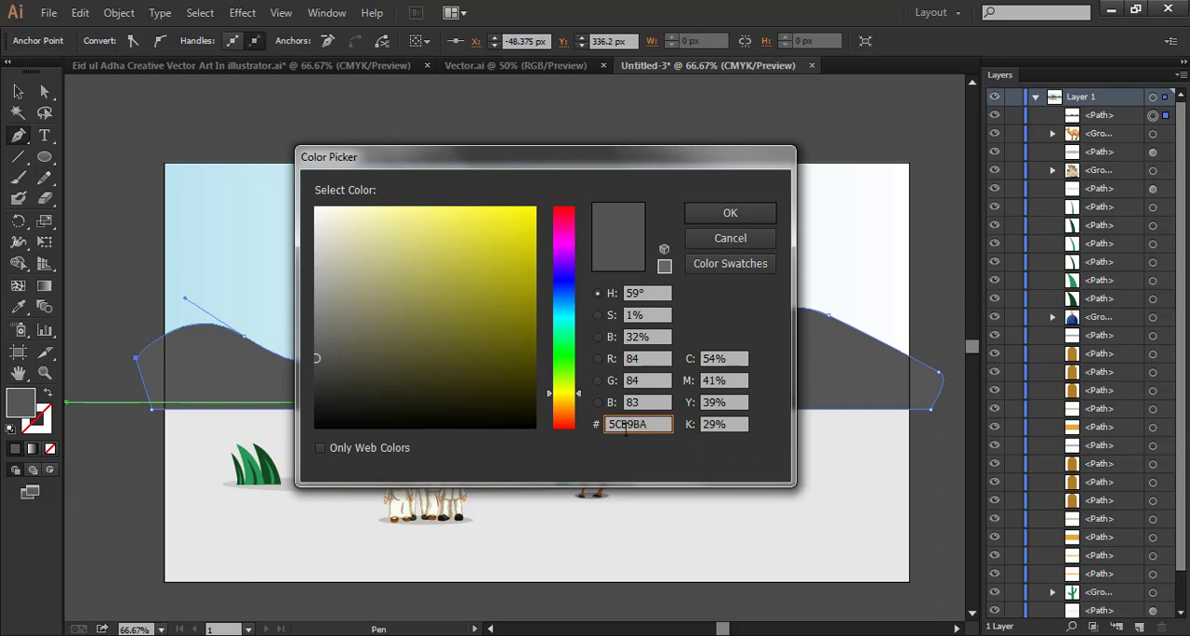
pyautogui.click(753, 213)
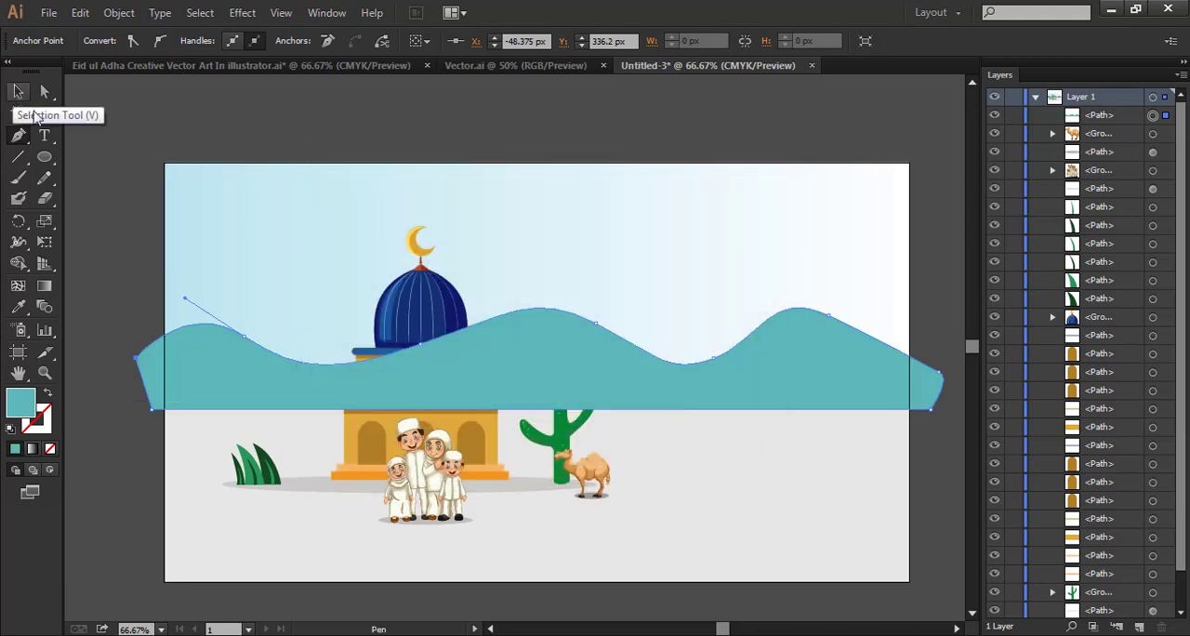
pyautogui.doubleClick(18, 406)
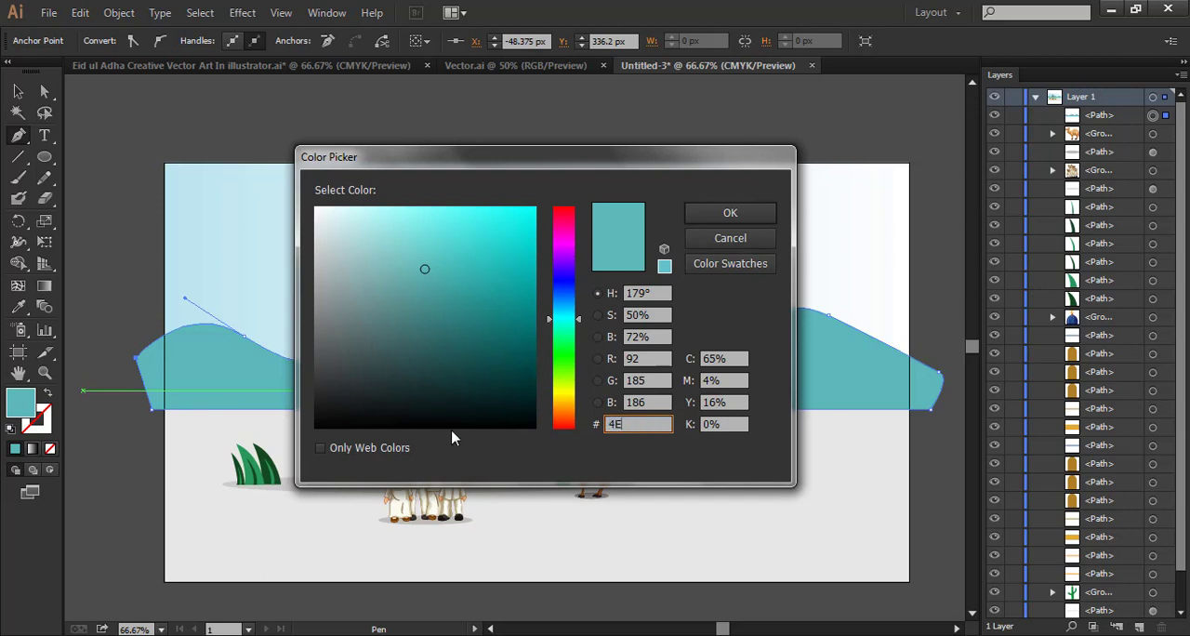
pyautogui.click(731, 238)
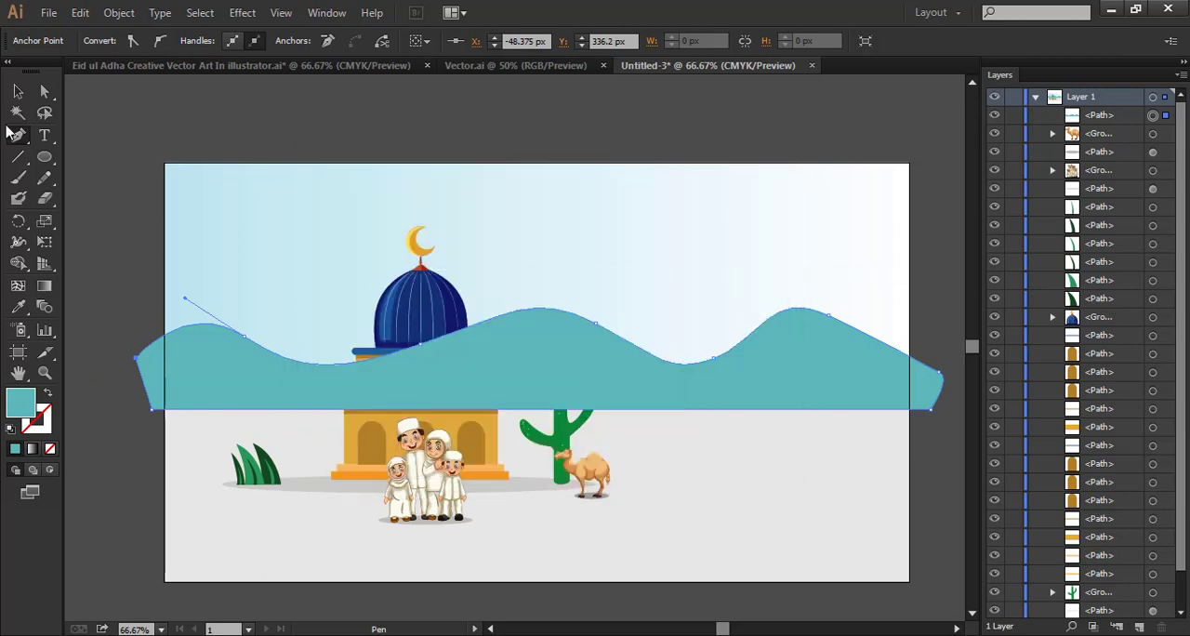
pyautogui.click(18, 91)
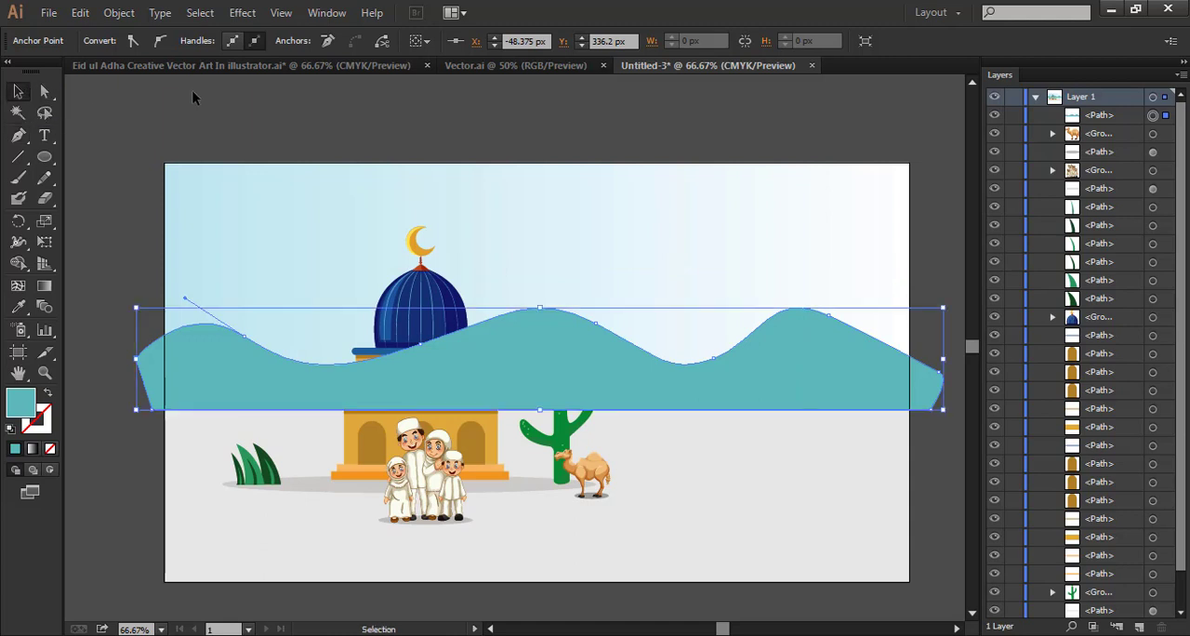
pyautogui.click(196, 95)
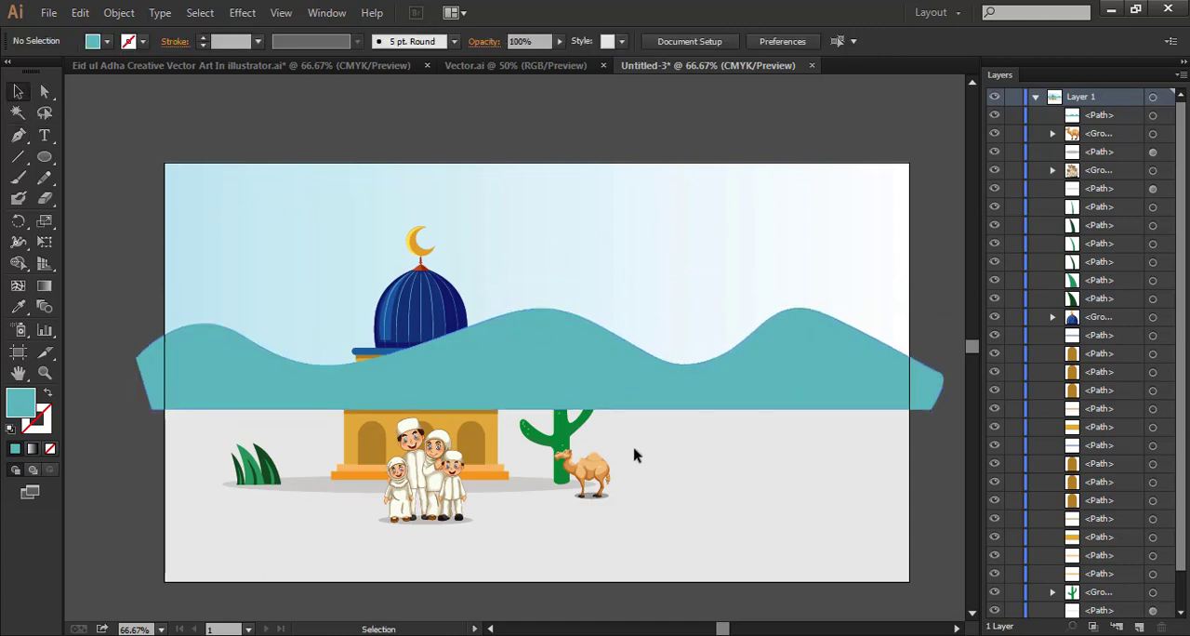
# Unlock all objects and split the hill shape at the background's side edges with the Shape Builder tool
pyautogui.click(119, 12)
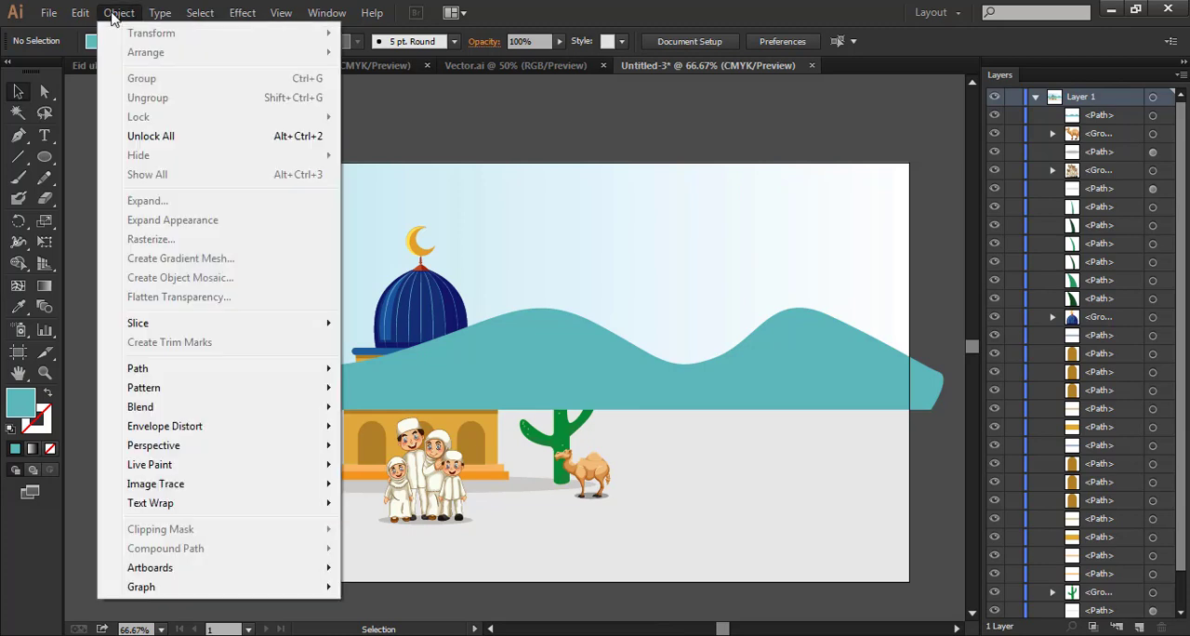
pyautogui.click(119, 137)
pyautogui.moveTo(118, 146); pyautogui.dragTo(232, 355)
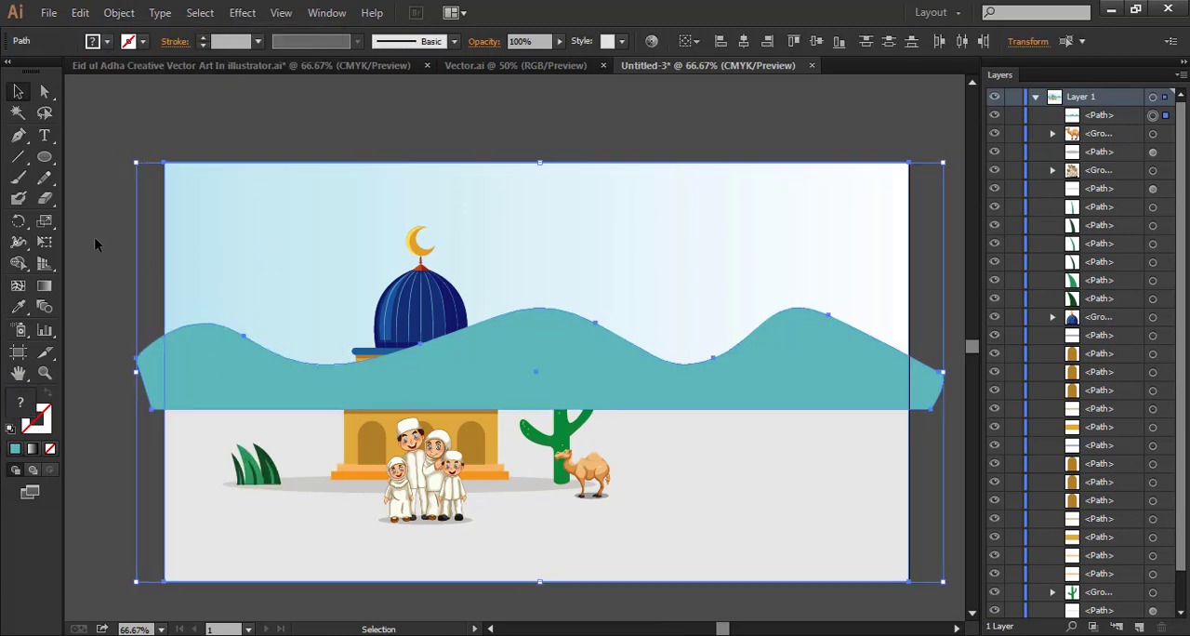
pyautogui.click(18, 263)
pyautogui.click(153, 376)
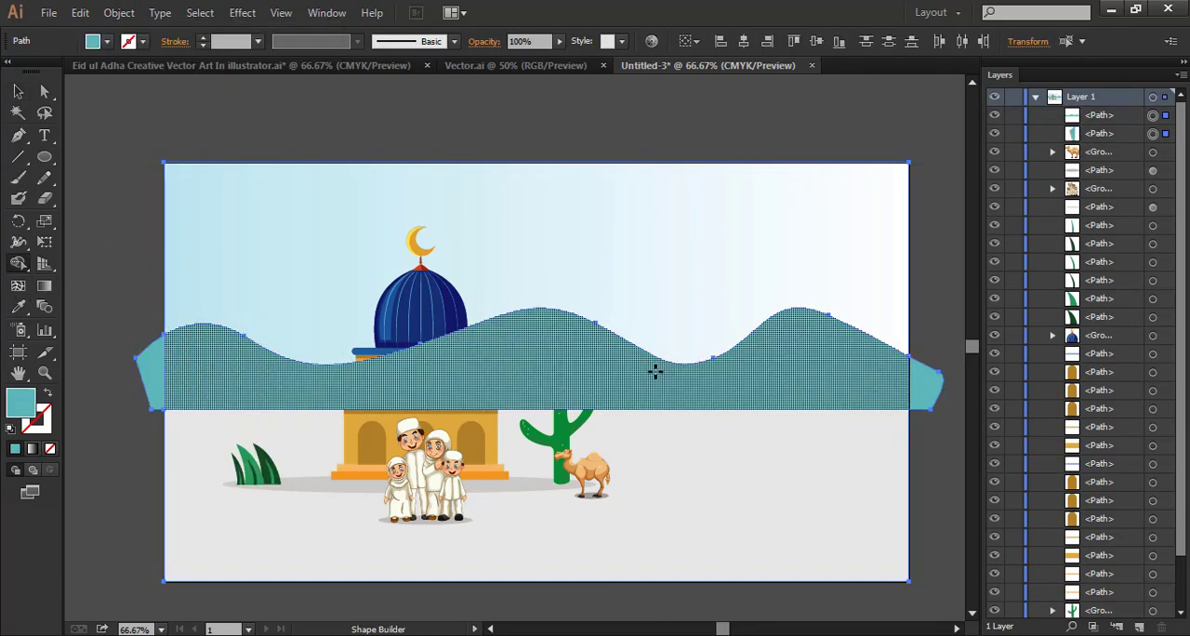
pyautogui.click(922, 382)
# Delete the two hill pieces that extend beyond the artboard's sides
pyautogui.click(18, 91)
pyautogui.click(102, 260)
pyautogui.click(146, 376)
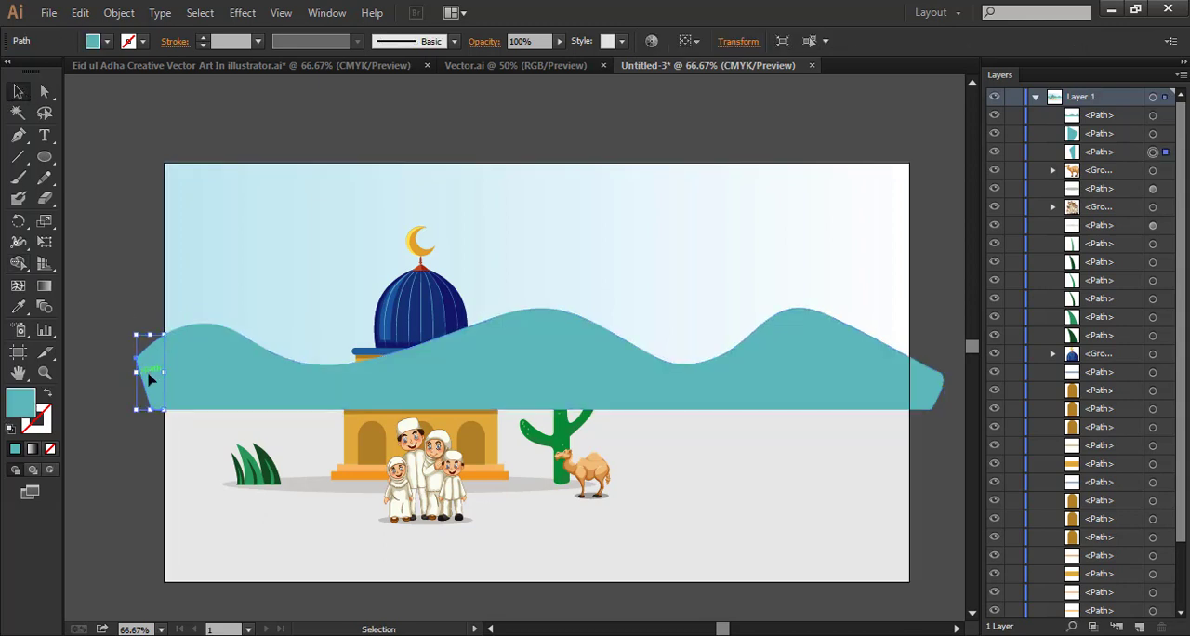
pyautogui.press('Delete')
pyautogui.click(923, 386)
pyautogui.press('Delete')
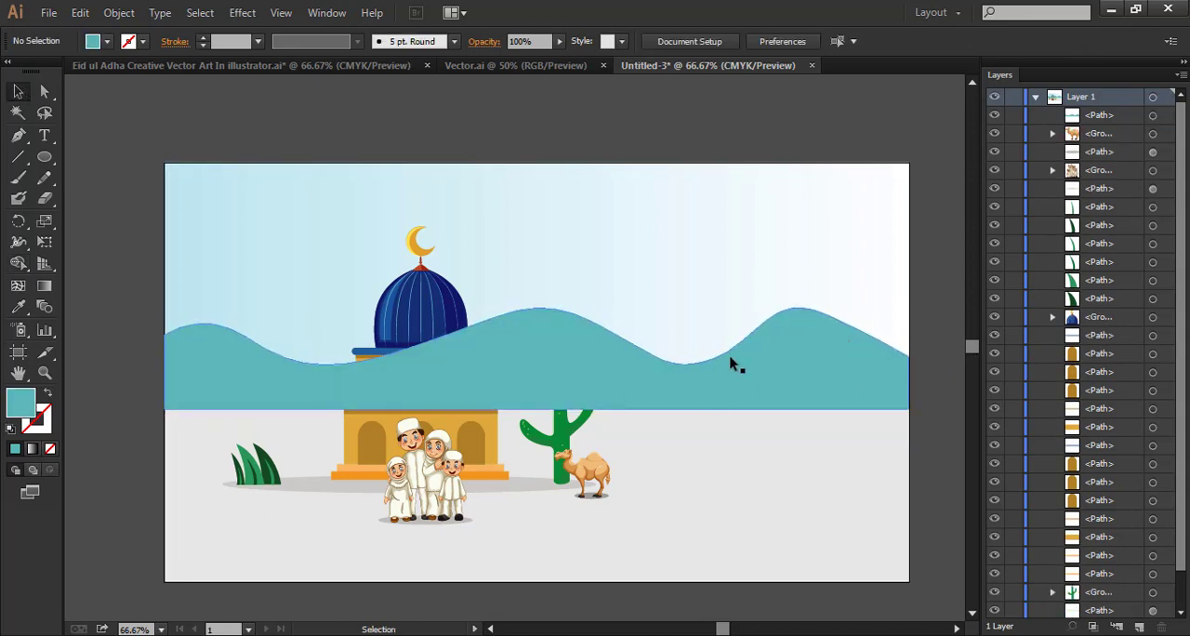
# Move the teal hills down the stacking order to directly above the sky background
pyautogui.click(777, 383)
pyautogui.moveTo(1113, 115); pyautogui.dragTo(1097, 595)
pyautogui.click(941, 482)
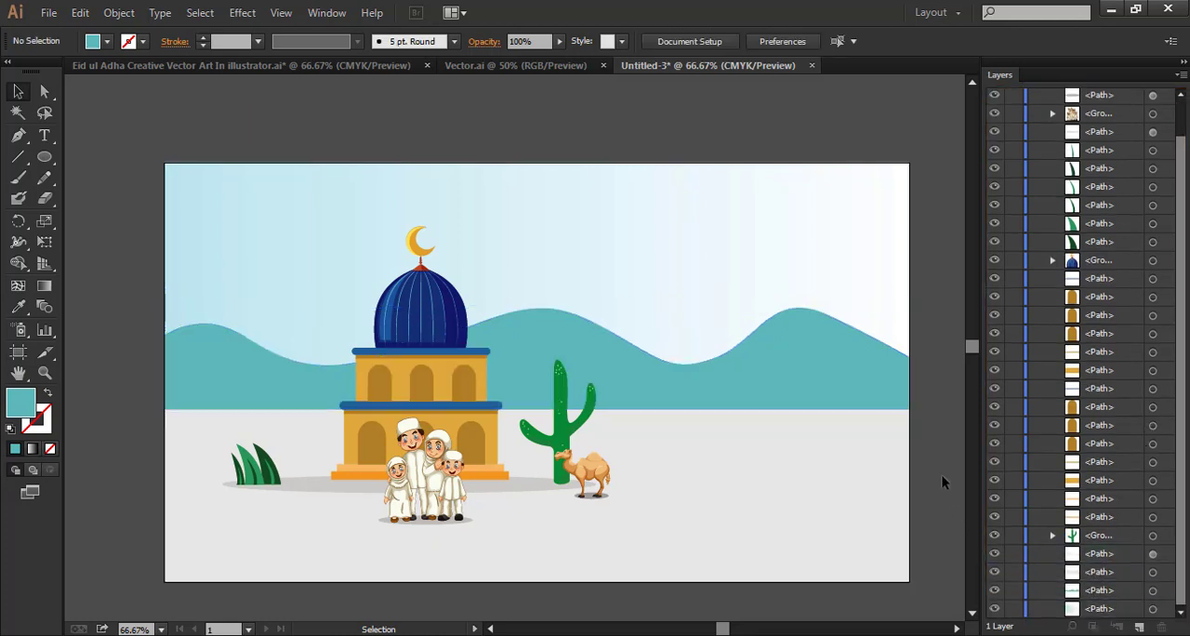
# Draw a closed two-peaked hill shape with the Pen tool across the teal hills, rising into the gaps between their peaks
pyautogui.press('p')
pyautogui.click(222, 366)
pyautogui.moveTo(356, 334); pyautogui.dragTo(429, 374)
pyautogui.moveTo(569, 360); pyautogui.dragTo(626, 345)
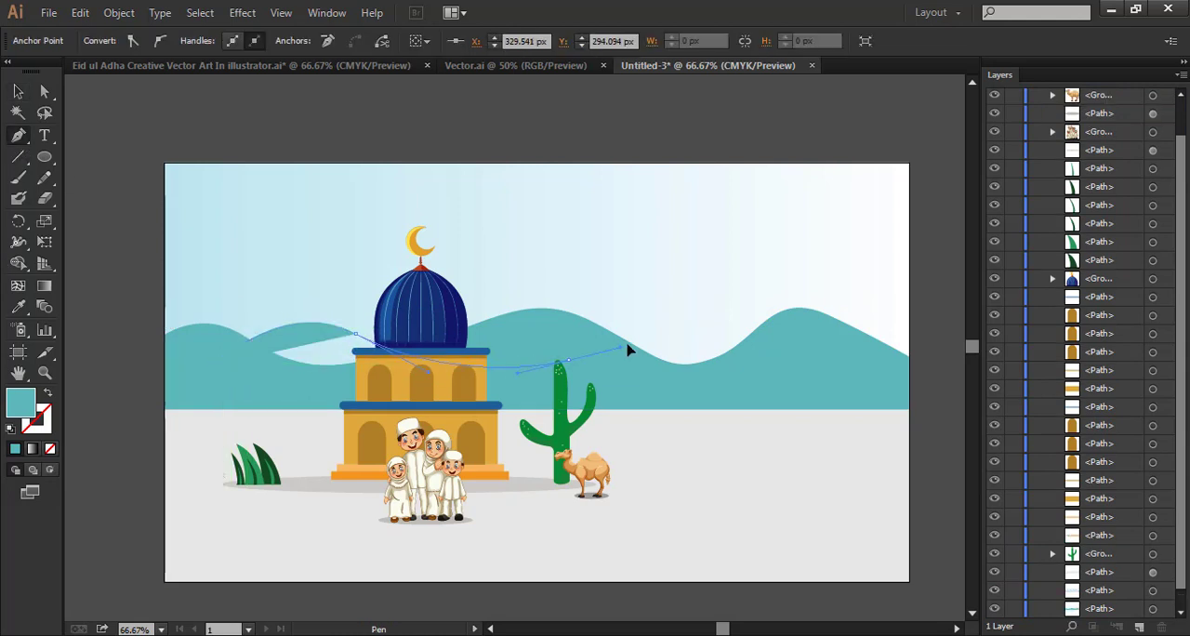
pyautogui.moveTo(789, 348); pyautogui.dragTo(845, 361)
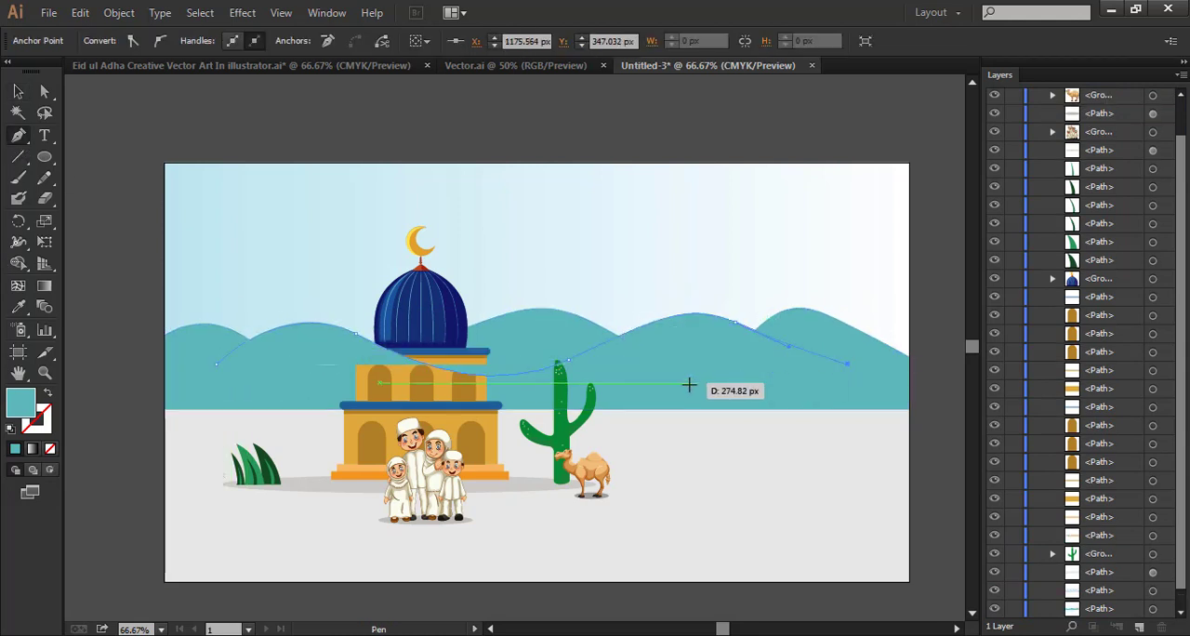
pyautogui.click(246, 388)
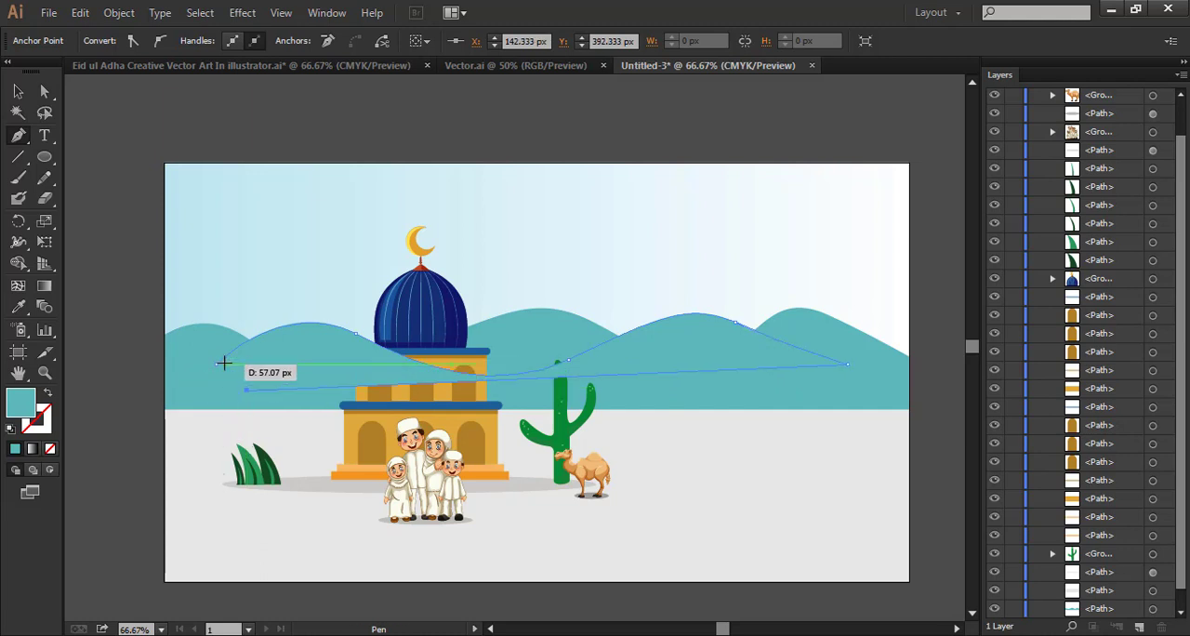
# Fill the new hill shape with blue #4EA0C9 and set its opacity to 53%
pyautogui.doubleClick(21, 417)
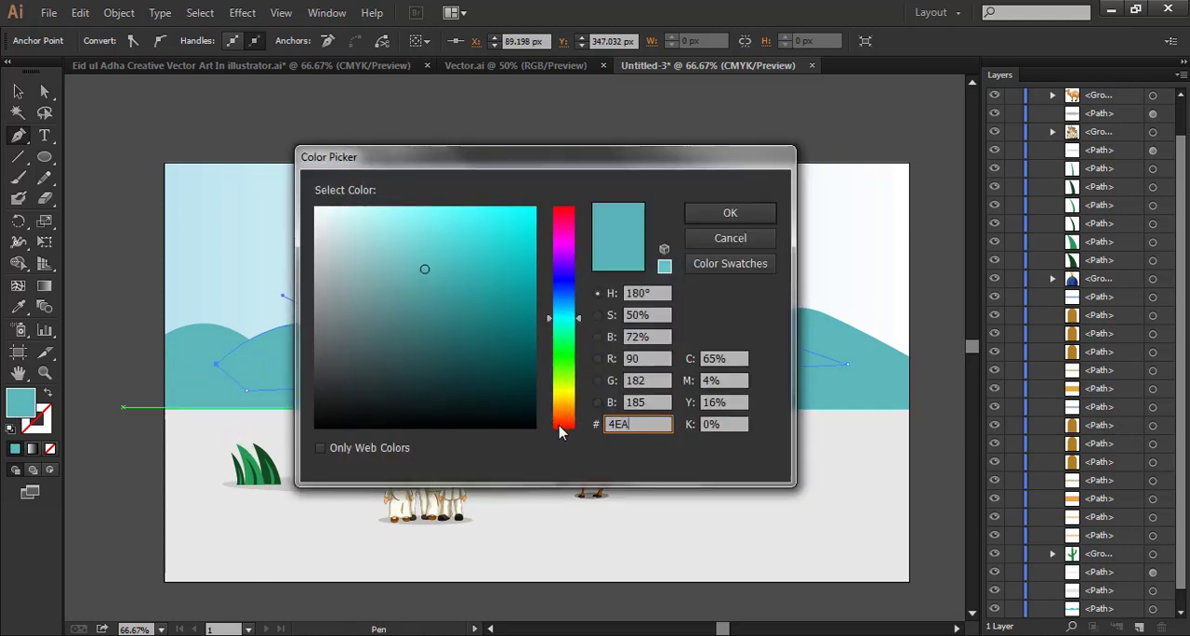
pyautogui.write('4EA0C9')
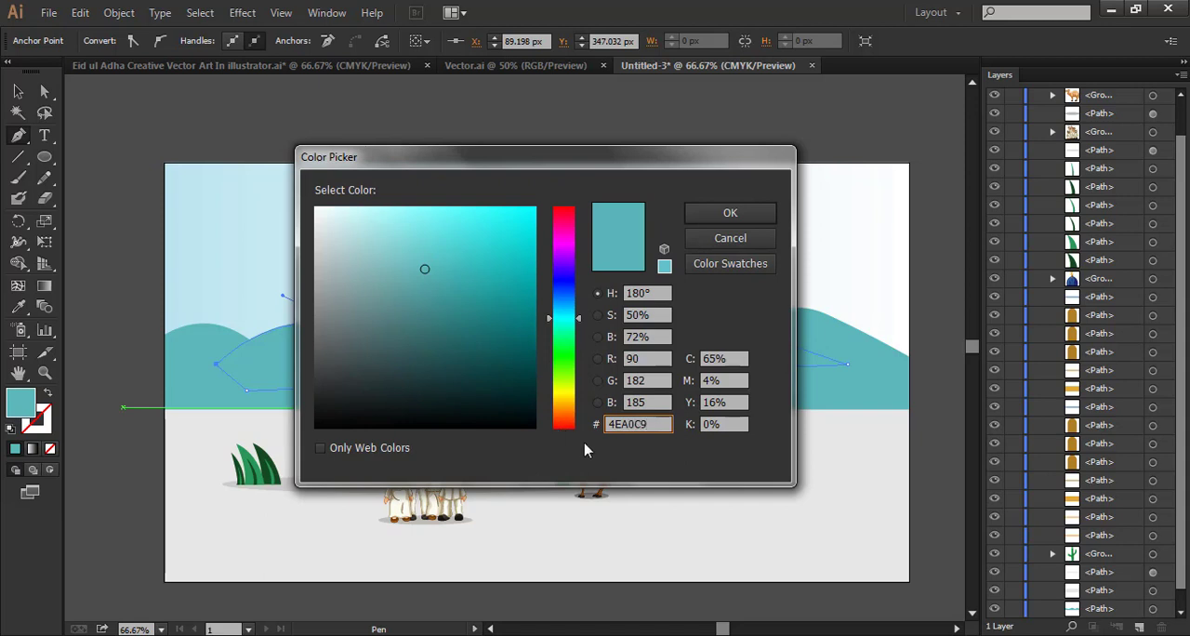
pyautogui.click(730, 213)
pyautogui.press('v')
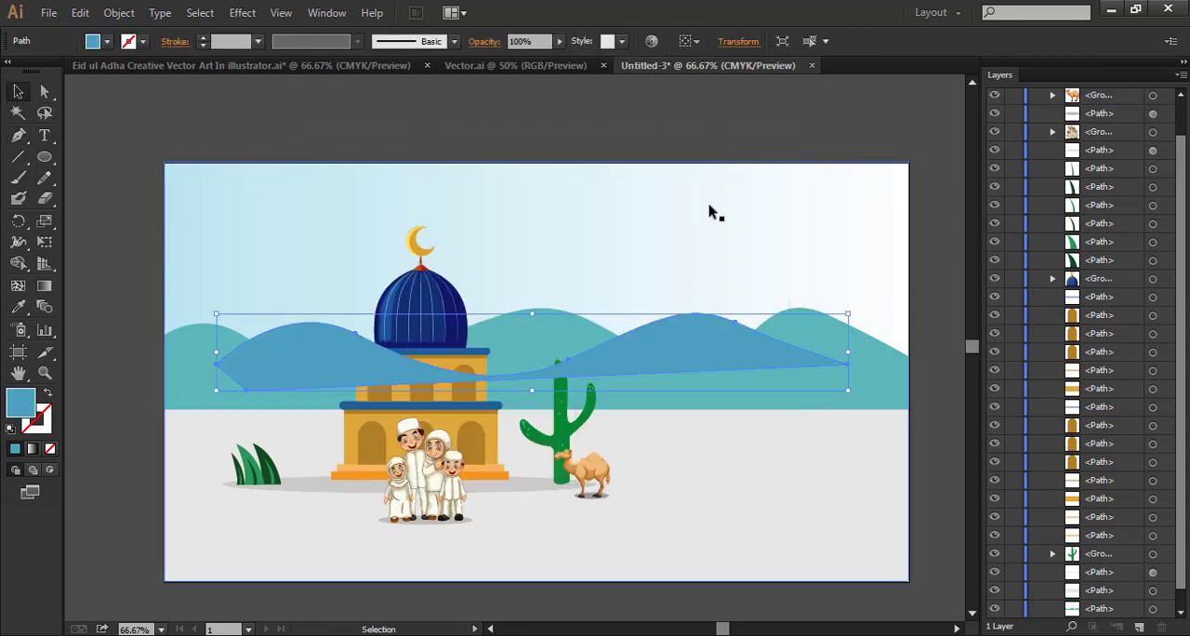
pyautogui.click(525, 41)
pyautogui.write('53')
pyautogui.press('Return')
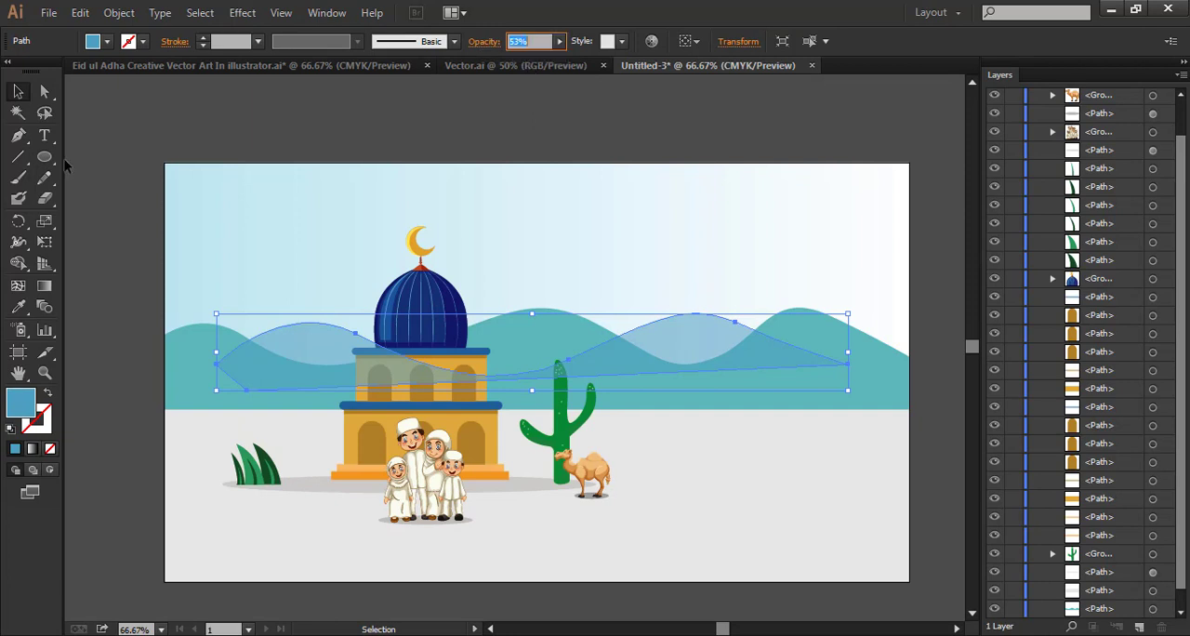
# Move the translucent blue hill shape behind the teal hills, directly above the sky background in the stacking order
pyautogui.scroll(2, 1113, 206)
pyautogui.moveTo(1100, 117); pyautogui.dragTo(1119, 600)
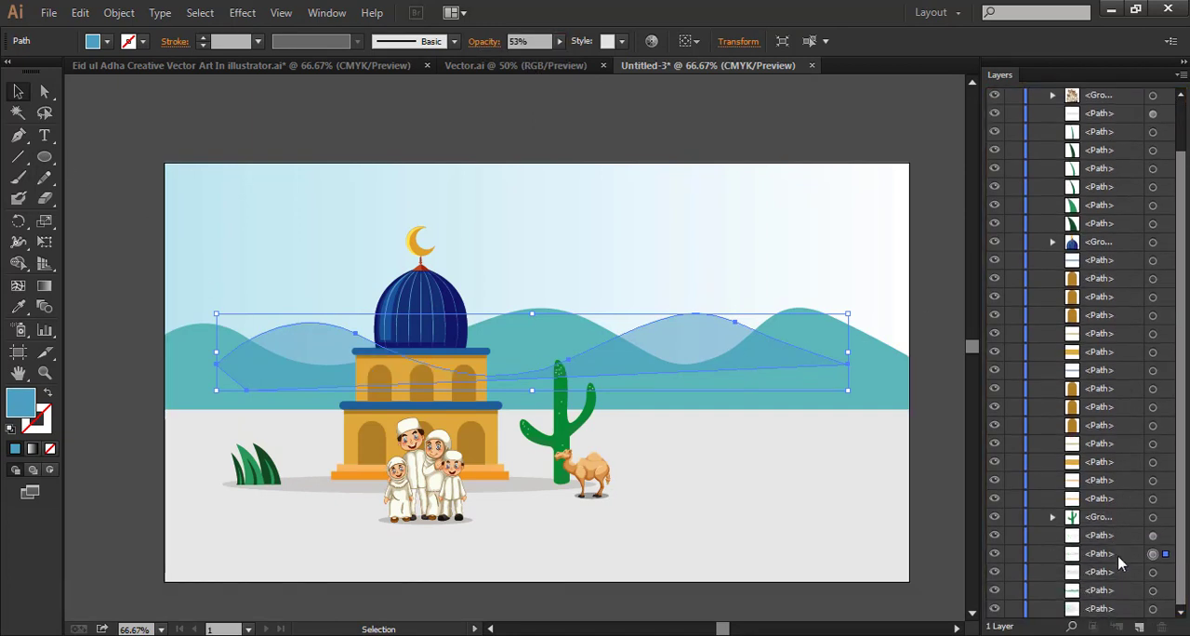
pyautogui.moveTo(1115, 555); pyautogui.dragTo(1108, 597)
pyautogui.click(938, 472)
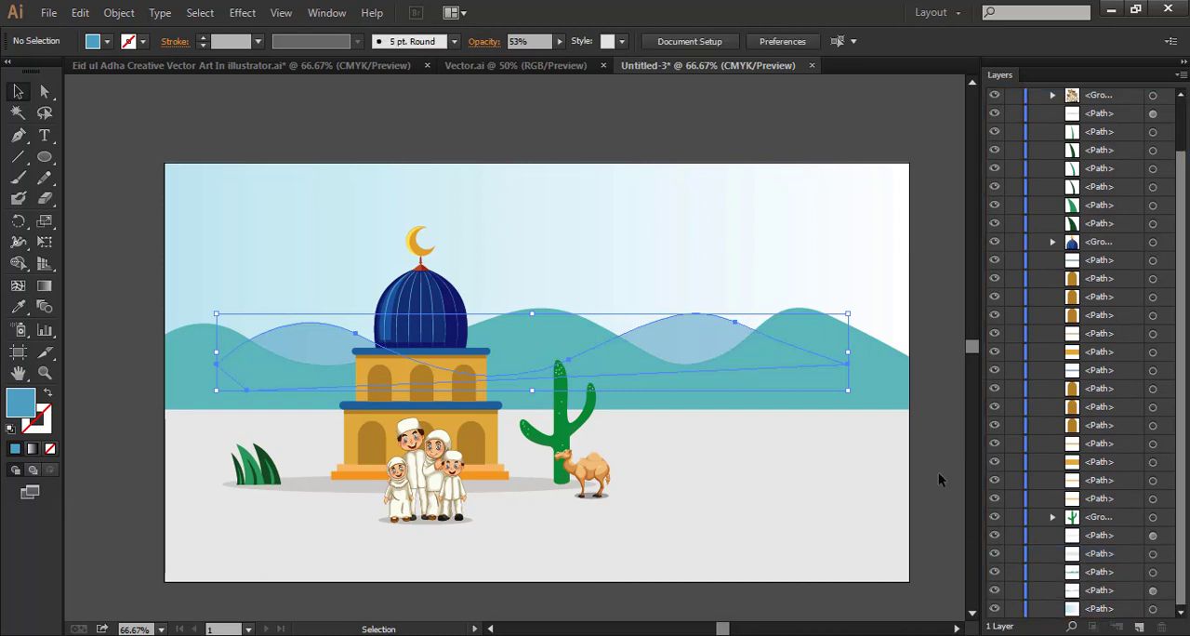
pyautogui.scroll(-1, 934, 465)
pyautogui.scroll(1, 907, 435)
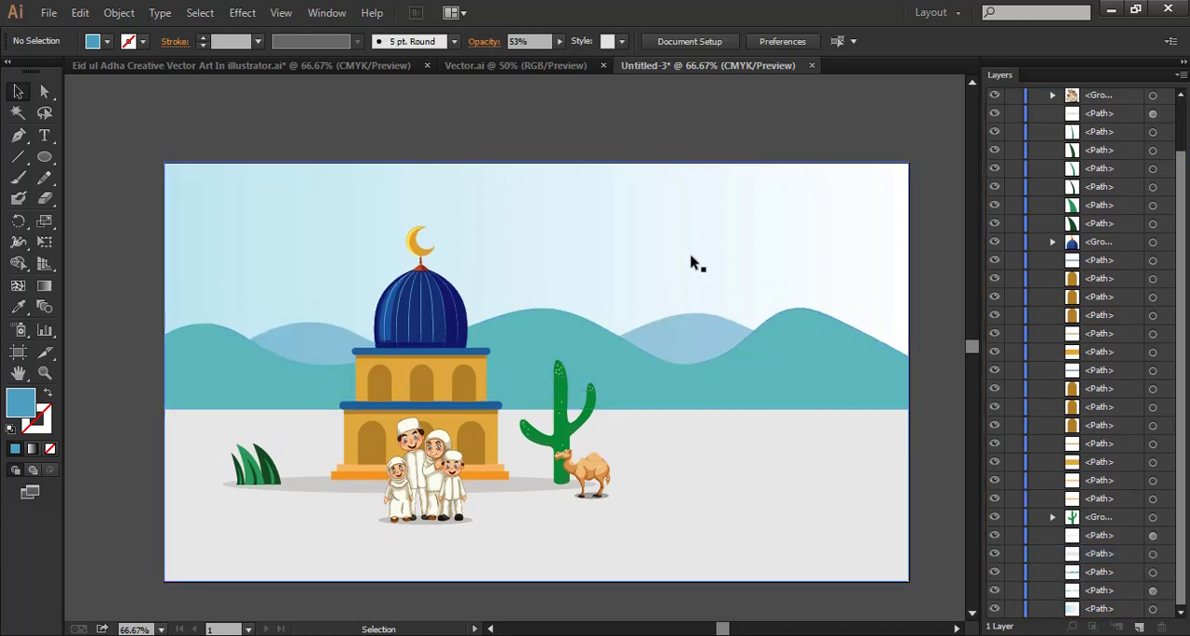
# Set the cyan value of the sky gradient's light blue stop to 32%
pyautogui.click(350, 223)
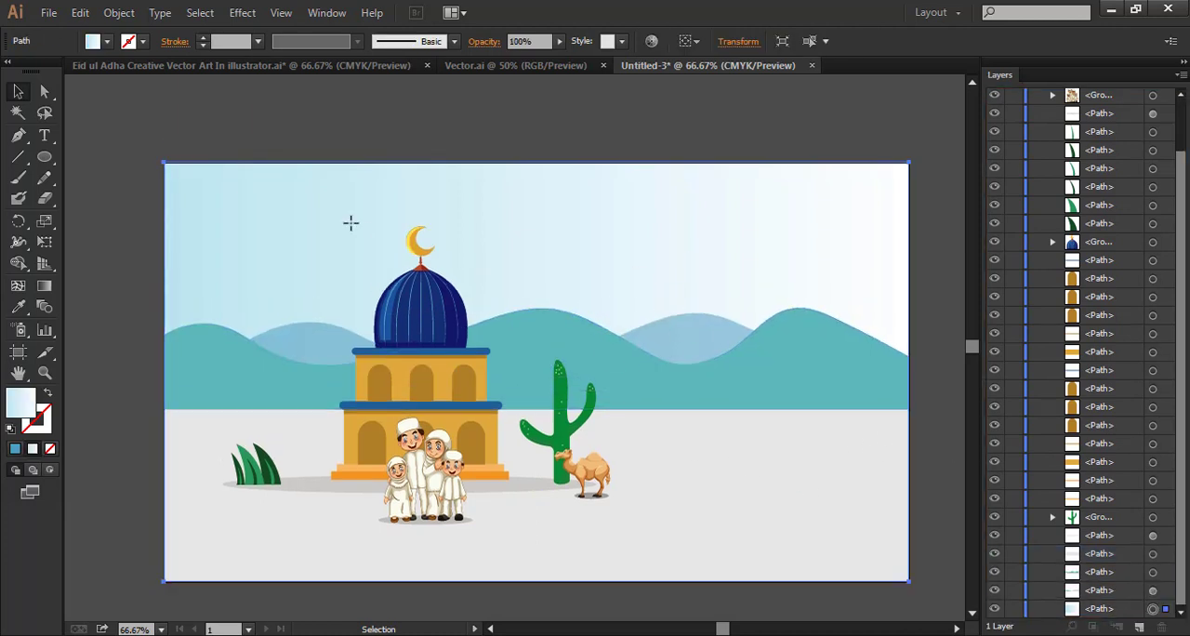
pyautogui.click(326, 12)
pyautogui.click(549, 381)
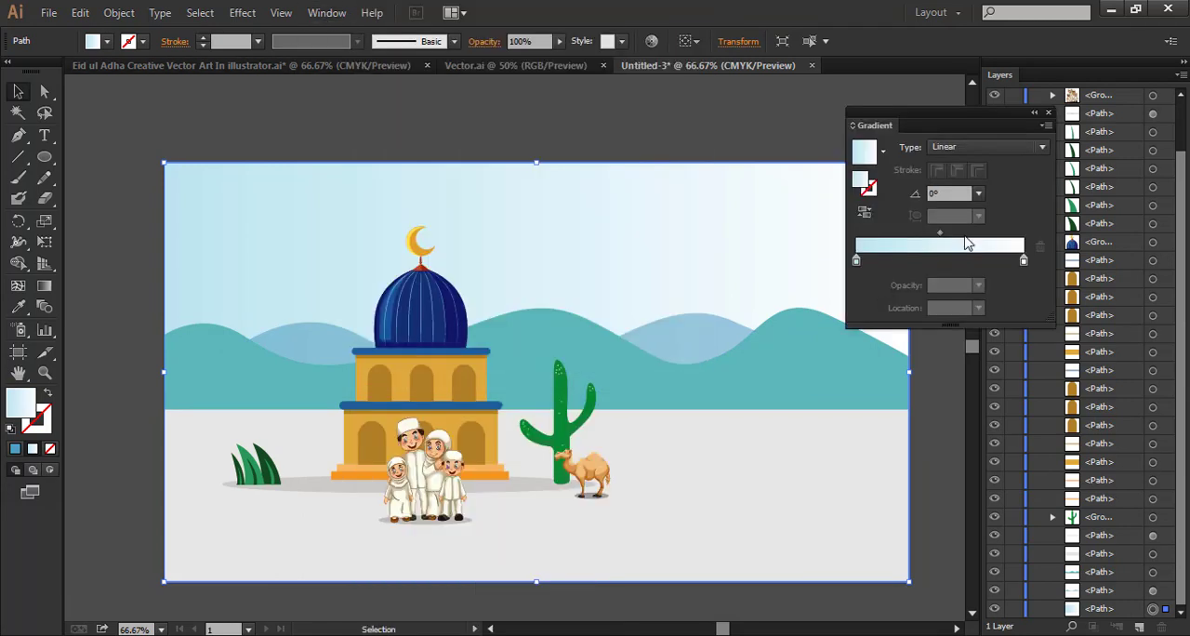
pyautogui.doubleClick(856, 260)
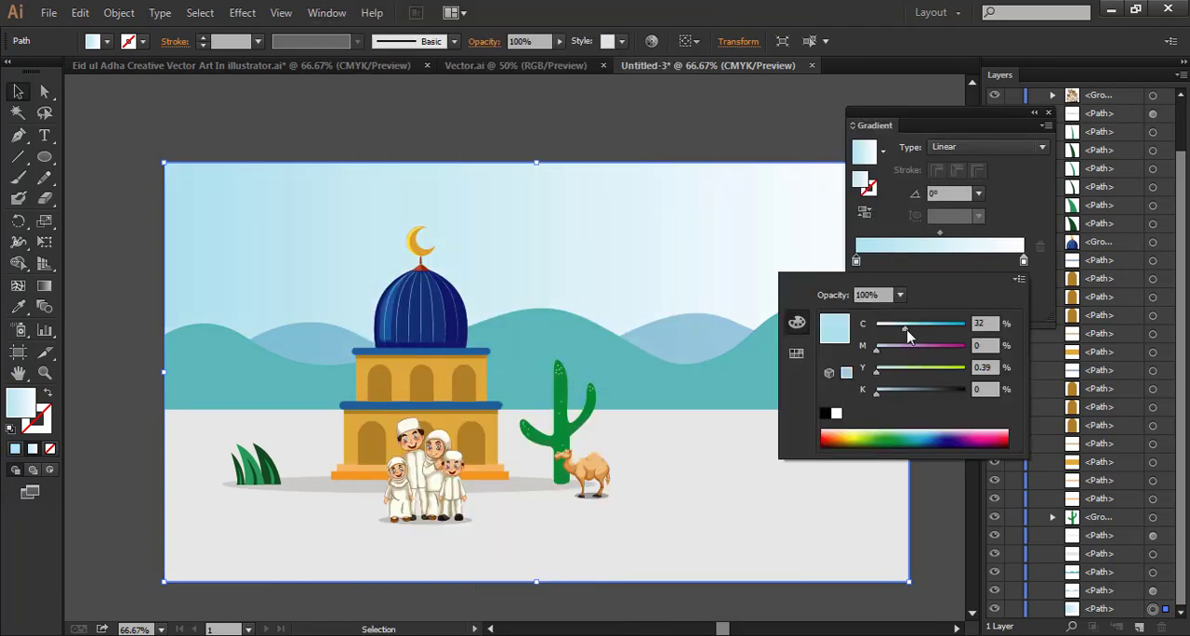
pyautogui.click(579, 113)
pyautogui.click(1048, 111)
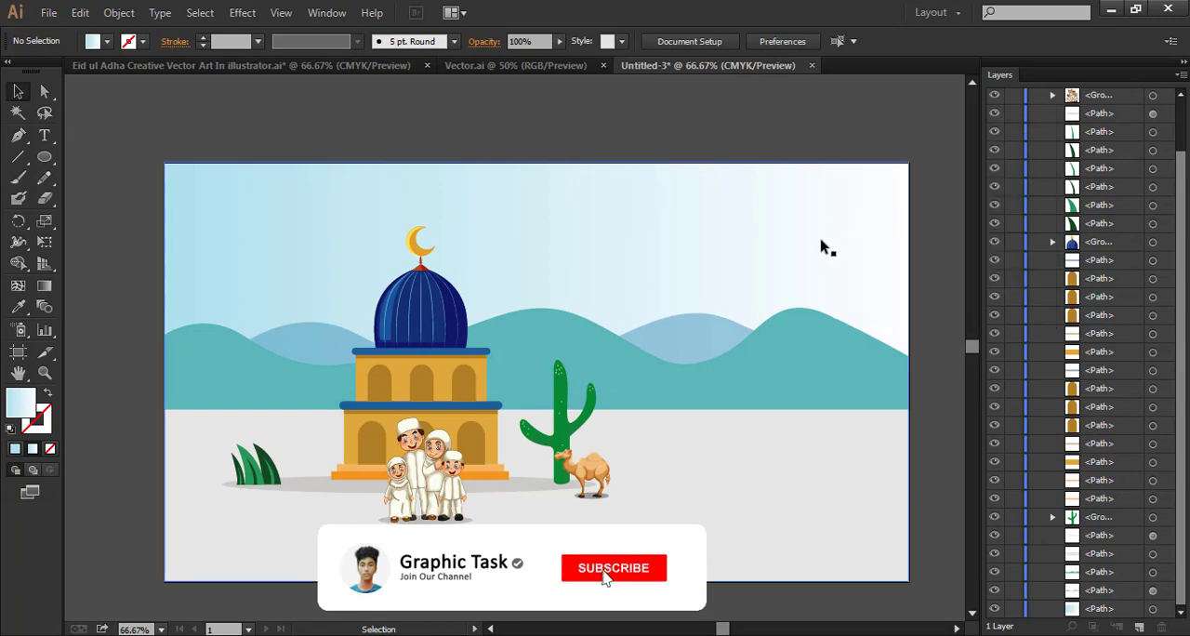
# Bring the upper cloud from Vector.ai into the landscape document and stack it directly below the mosque dome group
pyautogui.click(516, 66)
pyautogui.moveTo(461, 259); pyautogui.dragTo(455, 309)
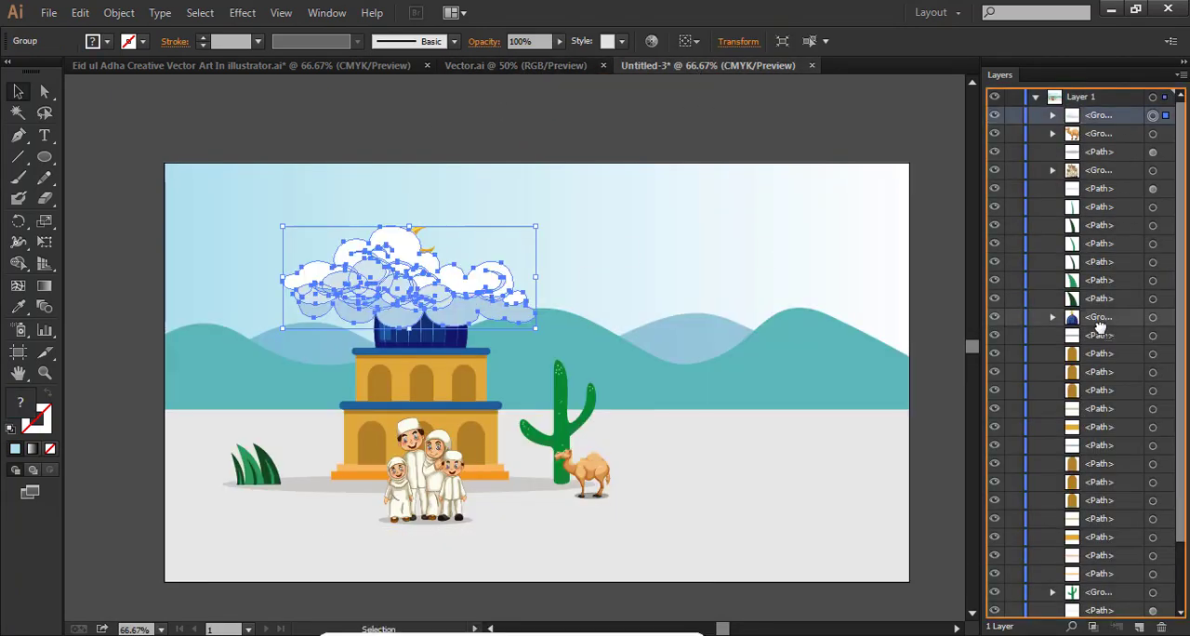
pyautogui.moveTo(1100, 327); pyautogui.dragTo(1100, 325)
# Scale the cloud down to about half its size and position it behind the mosque dome
pyautogui.moveTo(536, 329); pyautogui.dragTo(422, 283)
pyautogui.moveTo(384, 266); pyautogui.dragTo(477, 309)
pyautogui.click(677, 82)
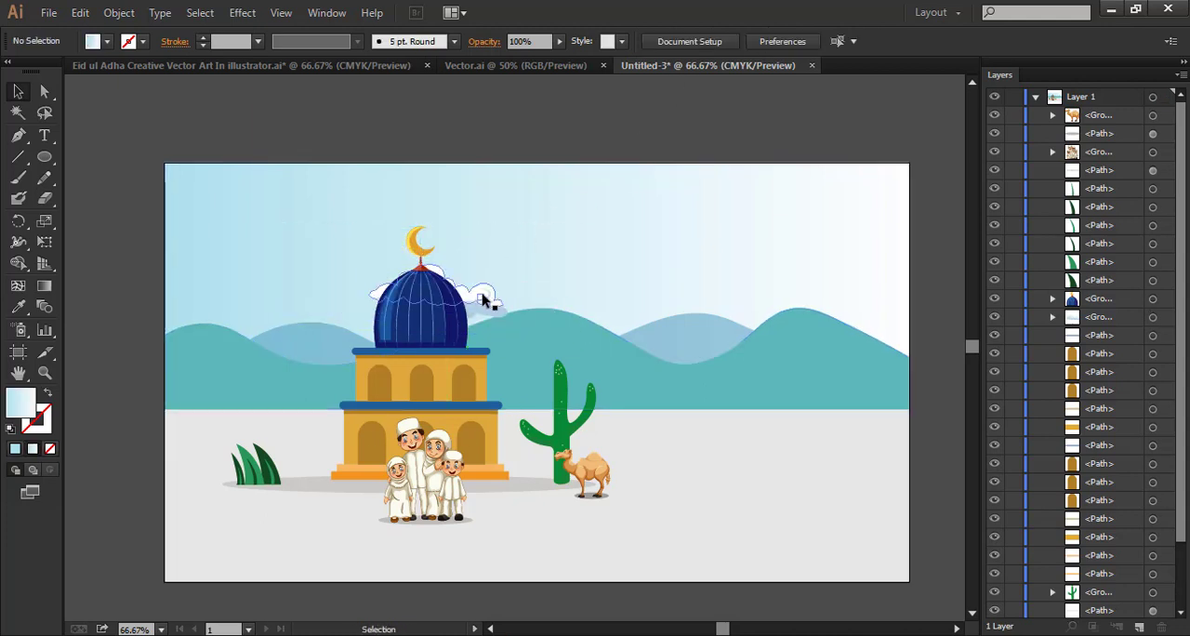
# Copy the lower white cloud from Vector.ai into the landscape, placing it in the upper-left sky across the artboard's edge
pyautogui.click(516, 65)
pyautogui.moveTo(479, 221); pyautogui.dragTo(236, 245)
pyautogui.click(472, 67)
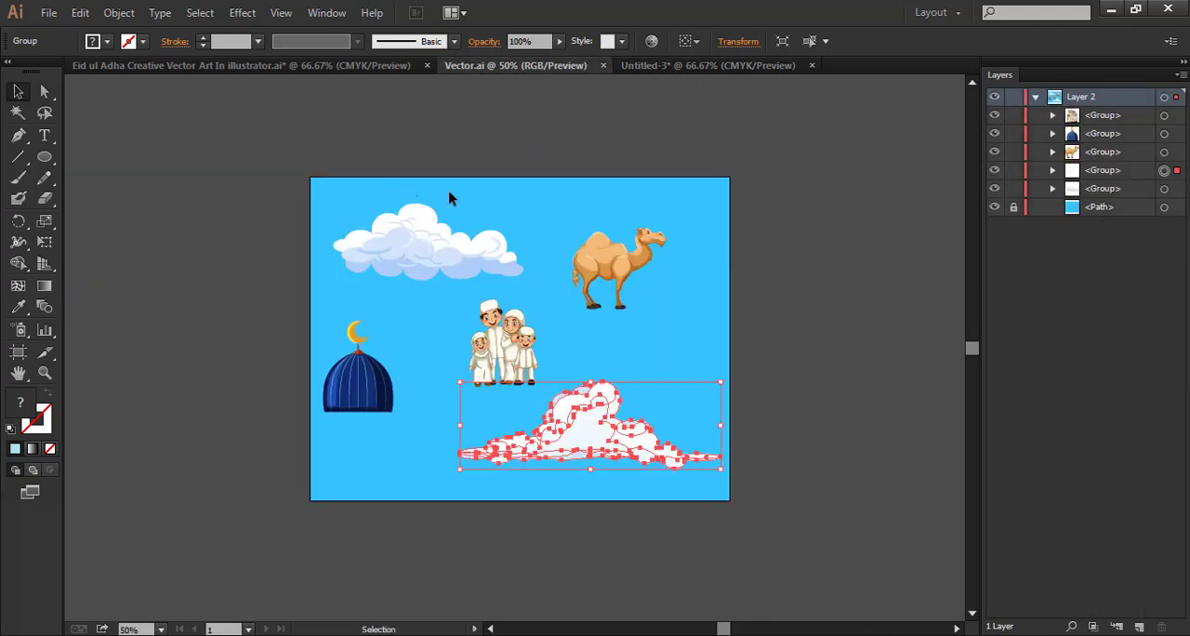
pyautogui.click(698, 68)
pyautogui.click(458, 140)
pyautogui.moveTo(500, 199); pyautogui.dragTo(593, 192)
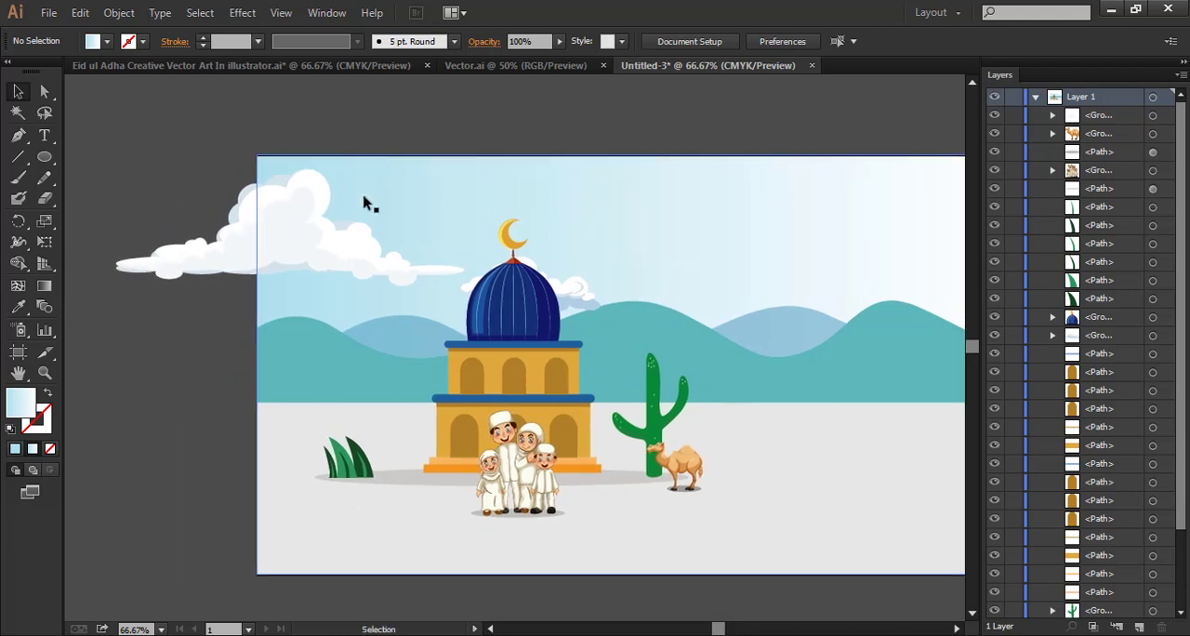
# Draw a rectangle from the artboard's upper-left corner to the mosque dome, covering the part of the cloud inside the artboard
pyautogui.moveTo(48, 163); pyautogui.dragTo(54, 158)
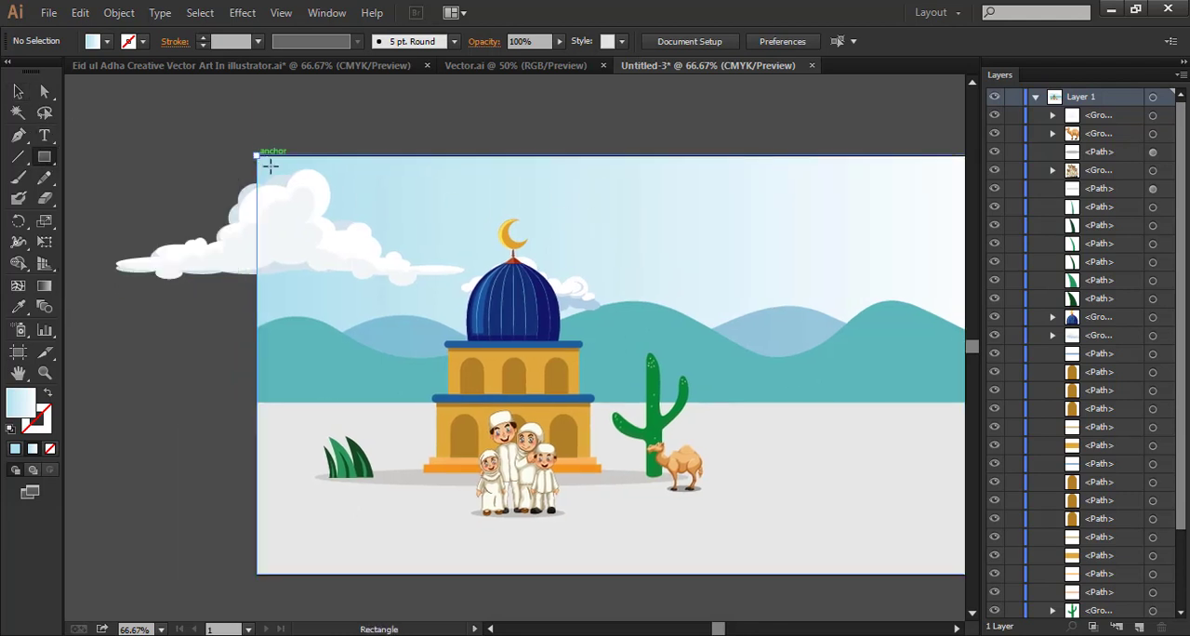
pyautogui.moveTo(258, 156); pyautogui.dragTo(514, 322)
pyautogui.click(18, 91)
# Lock the sky background so that only the rectangle and the cloud can be selected together
pyautogui.moveTo(146, 115); pyautogui.dragTo(305, 283)
pyautogui.keyDown('shift'); pyautogui.click(620, 190); pyautogui.keyUp('shift')
pyautogui.click(619, 185)
pyautogui.click(119, 13)
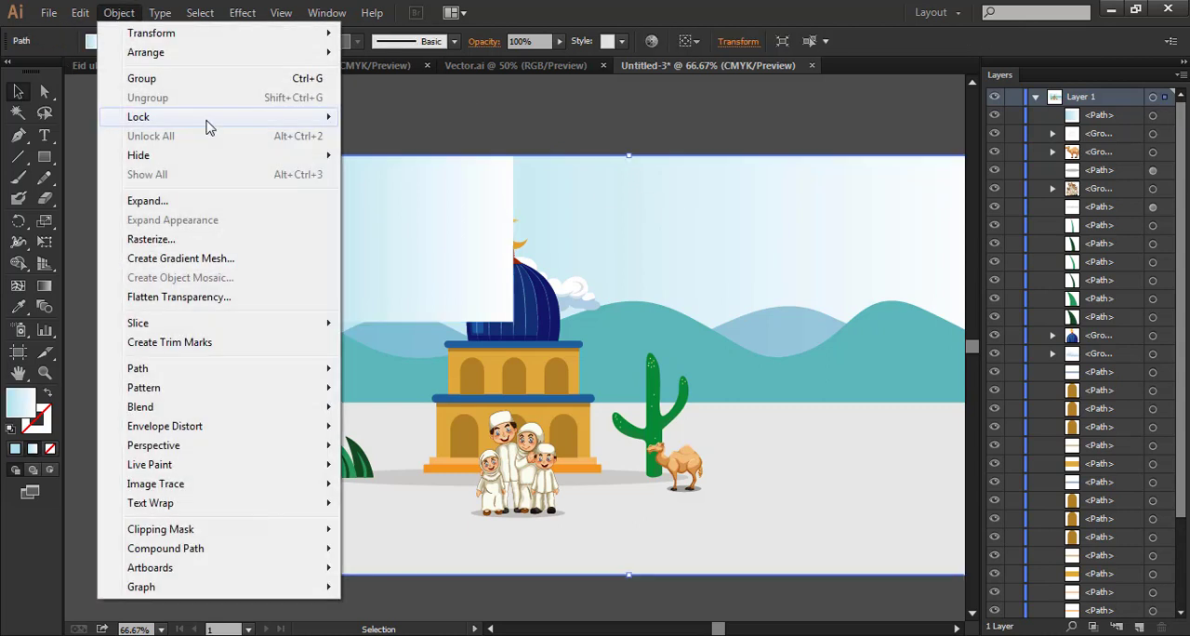
pyautogui.moveTo(206, 119)
pyautogui.click(396, 116)
# Make a clipping mask from the rectangle and the large cloud to trim the cloud at the artboard's edge
pyautogui.moveTo(170, 155); pyautogui.dragTo(331, 286)
pyautogui.rightClick(362, 233)
pyautogui.click(443, 333)
pyautogui.click(504, 175)
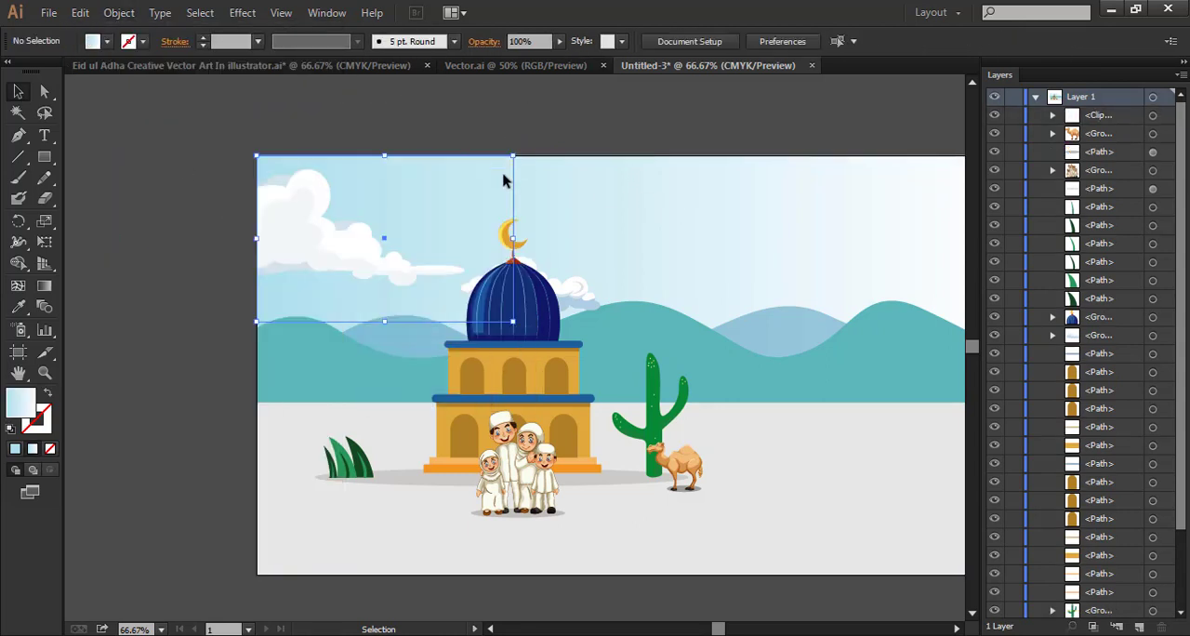
# Lower the opacity of the clipped cloud group so it blends softly into the sky
pyautogui.press('space')
pyautogui.moveTo(669, 207); pyautogui.dragTo(558, 177)
pyautogui.click(264, 228)
pyautogui.click(610, 41)
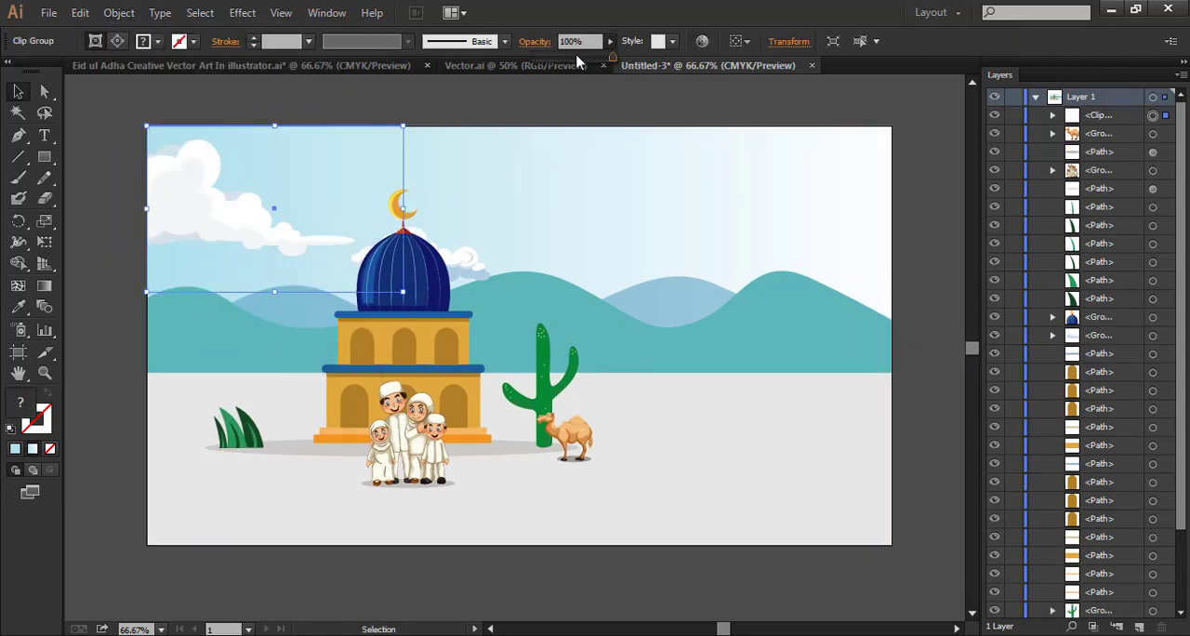
pyautogui.moveTo(579, 58)
pyautogui.mouseDown()
pyautogui.moveTo(558, 57)
pyautogui.moveTo(579, 65)
pyautogui.mouseUp()
pyautogui.click(609, 209)
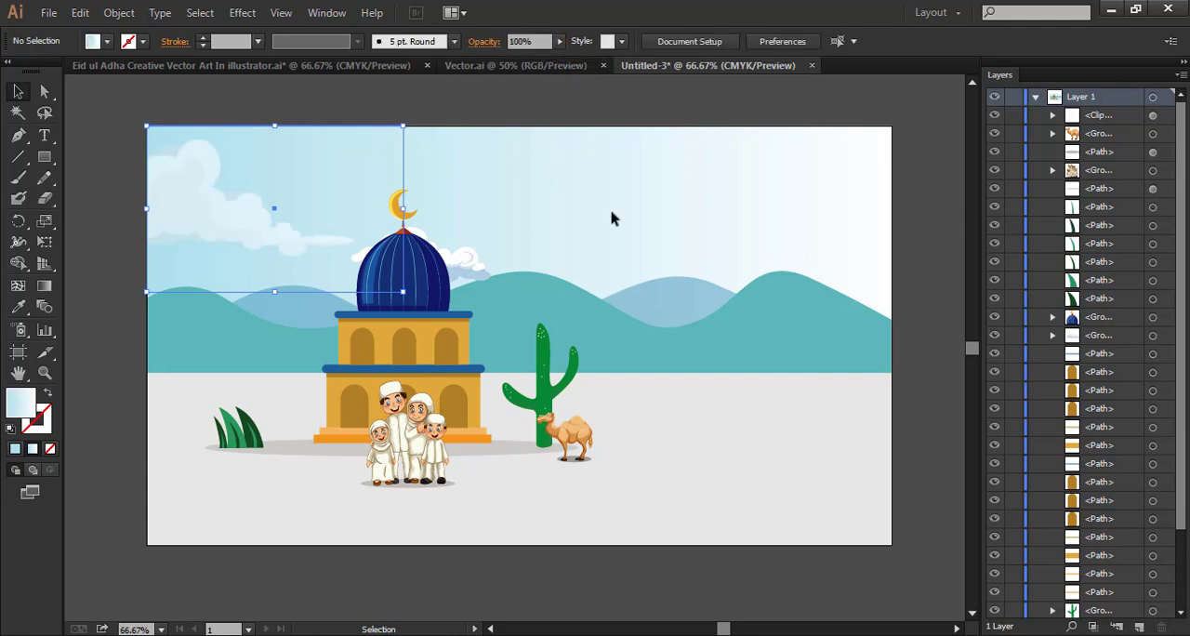
pyautogui.press('space')
pyautogui.moveTo(705, 340); pyautogui.dragTo(672, 342)
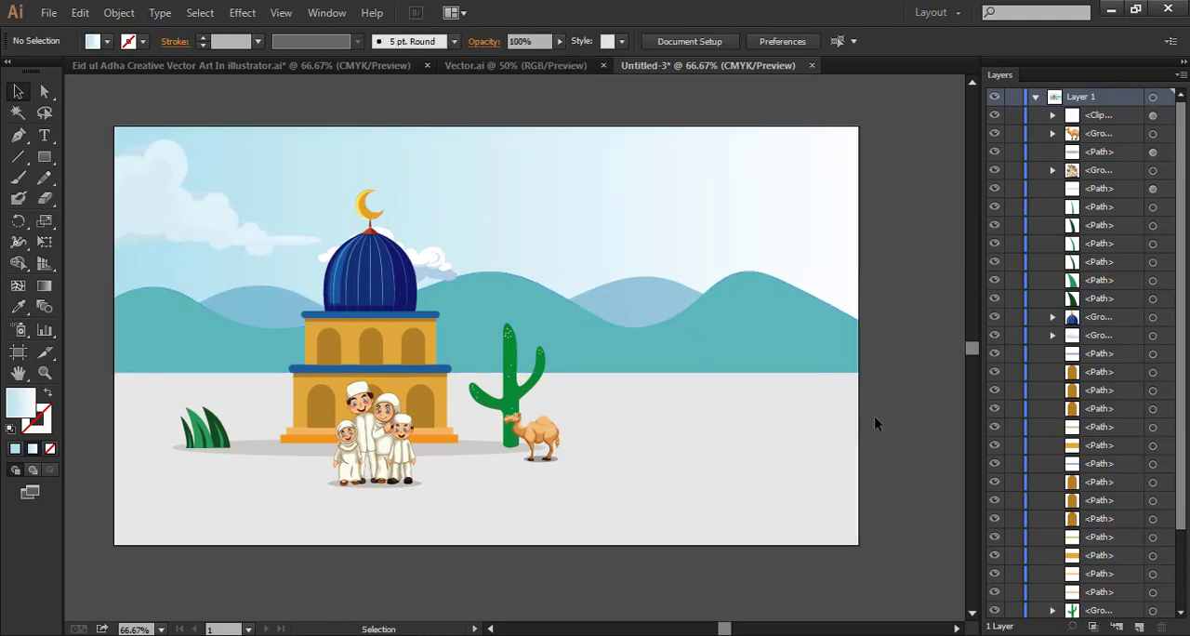
pyautogui.hotkey('ctrl', 'a')
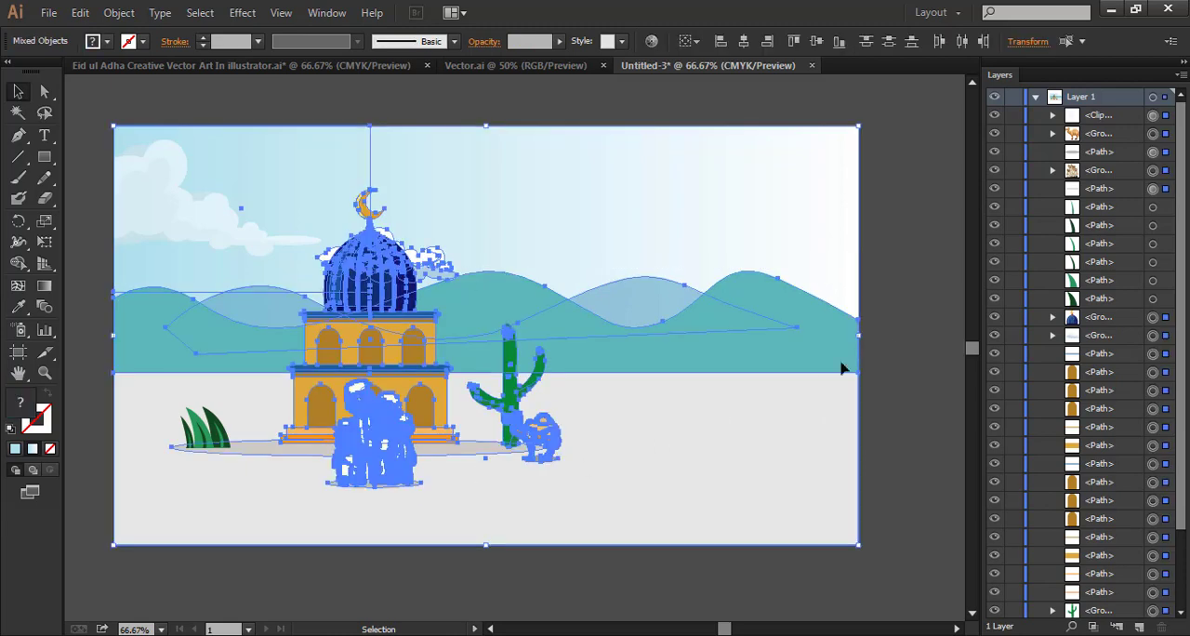
pyautogui.click(888, 341)
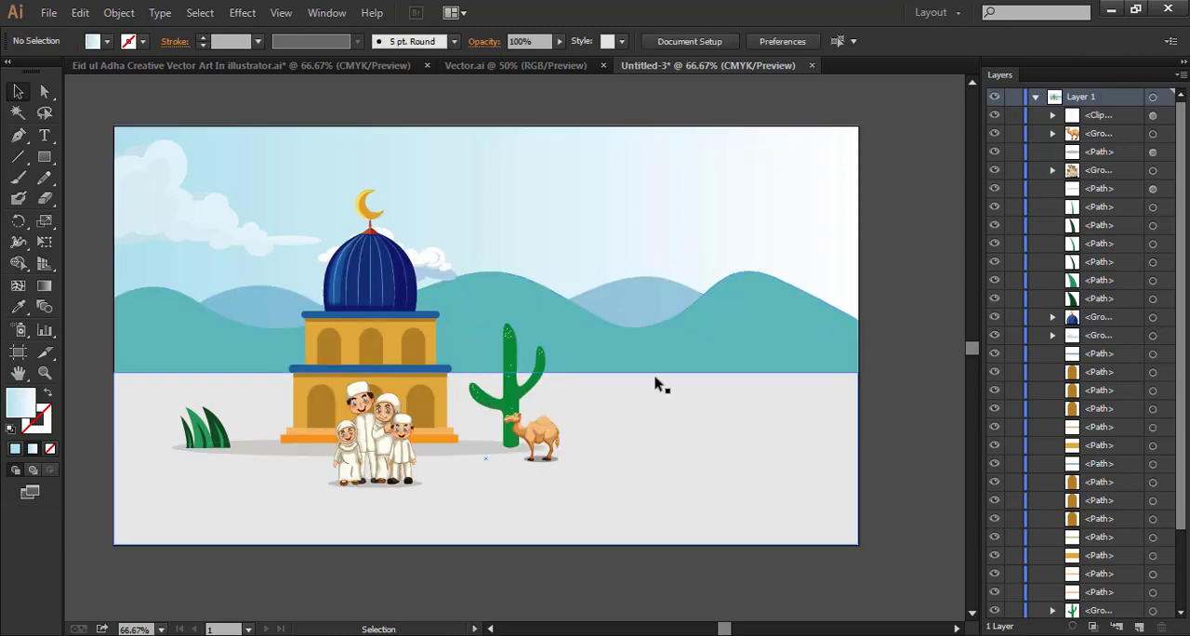